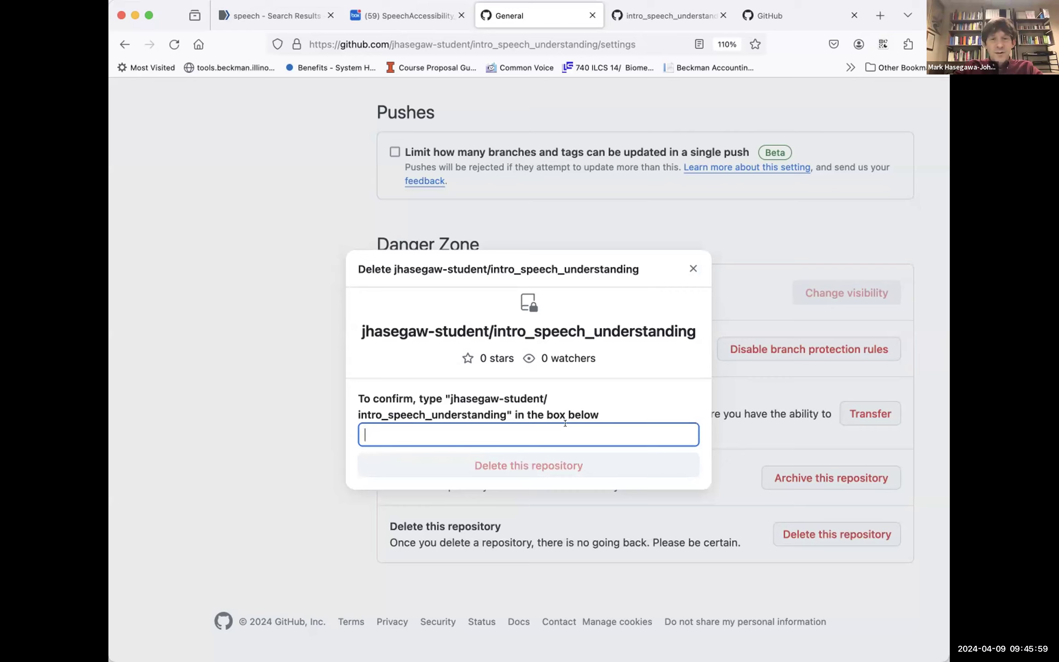
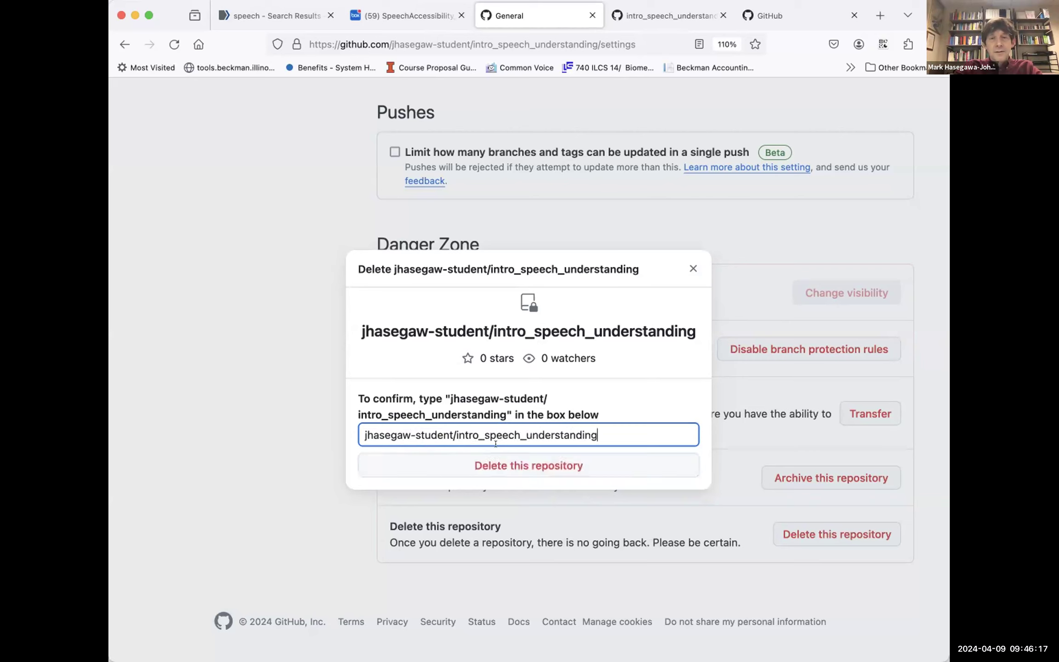
Step: Enter the full intro_speech_understanding repository name in the confirmation box and confirm its deletion
left_click(514, 460)
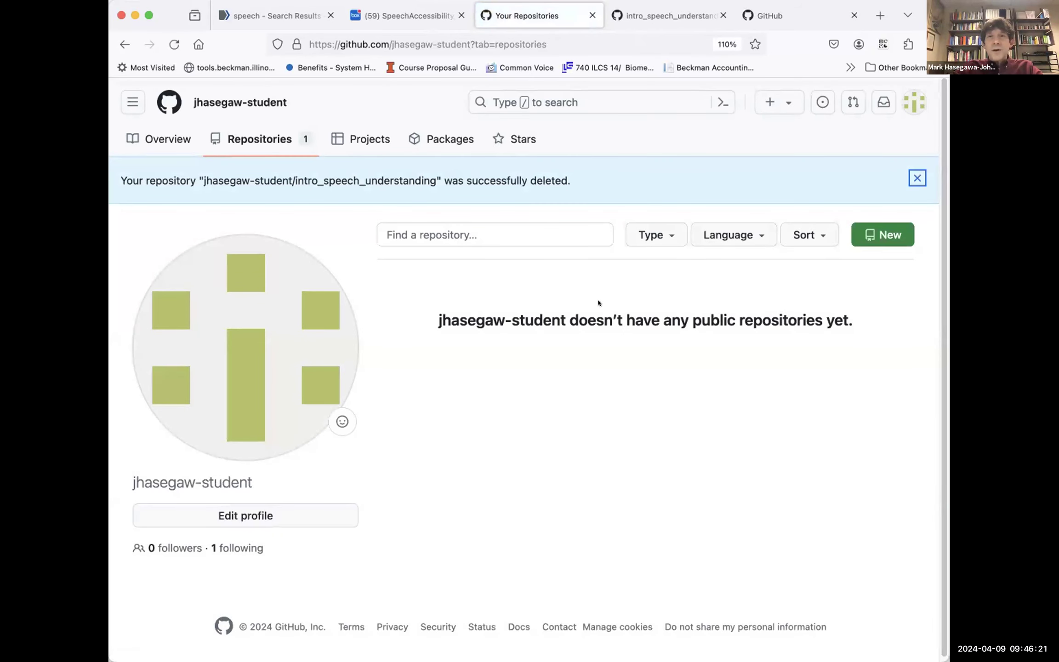
Step: From the lecture 1 notebook tab, follow the intro_speech_understanding breadcrumb to the course repository
left_click(663, 17)
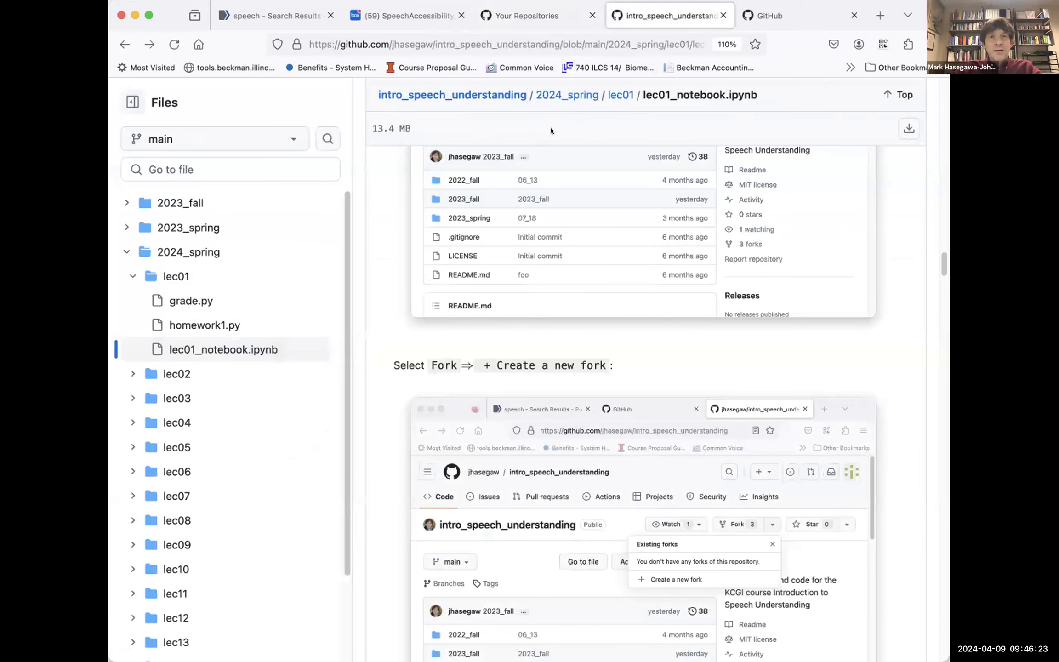
left_click(430, 94)
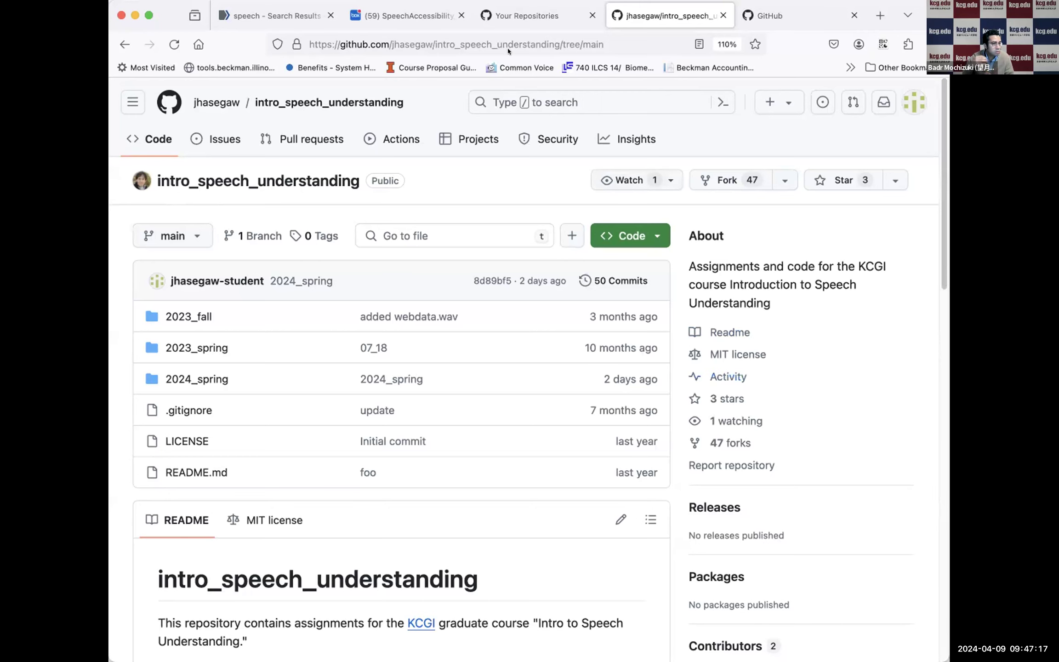
Step: Load the repository root without tree/main, then choose Create a new fork from the Fork menu
left_click_drag(639, 39, 567, 44)
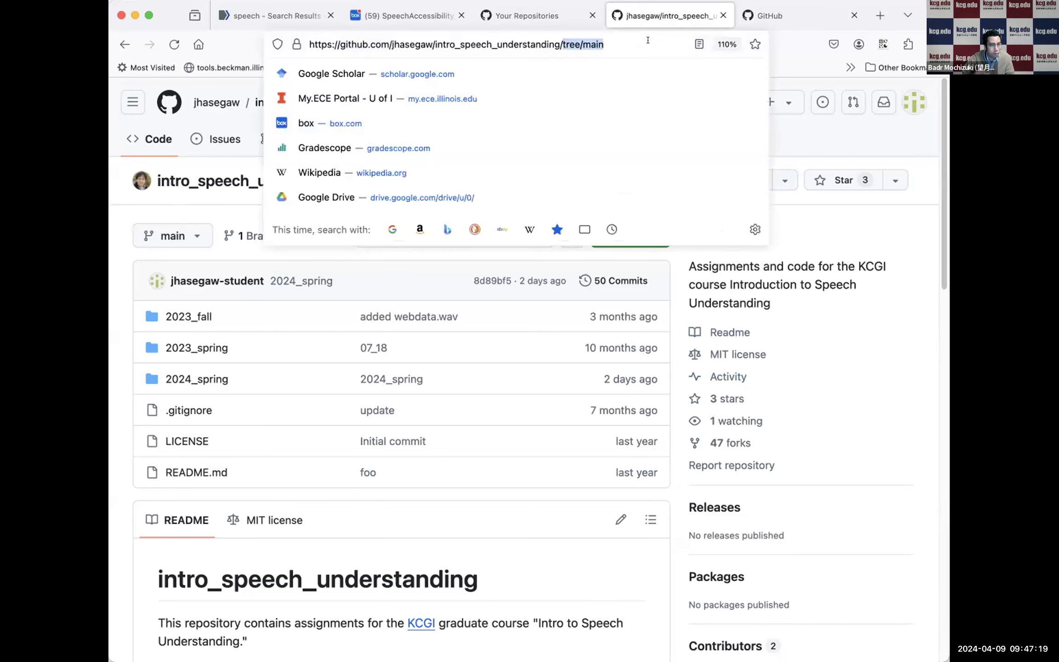
key("BackSpace")
key("Return")
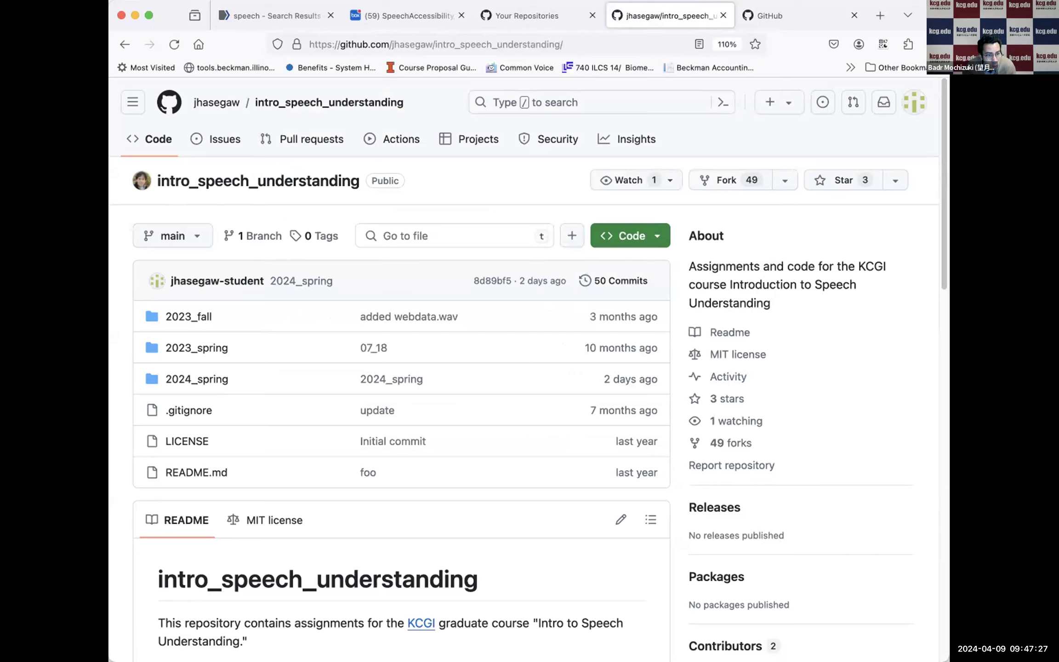
left_click(784, 181)
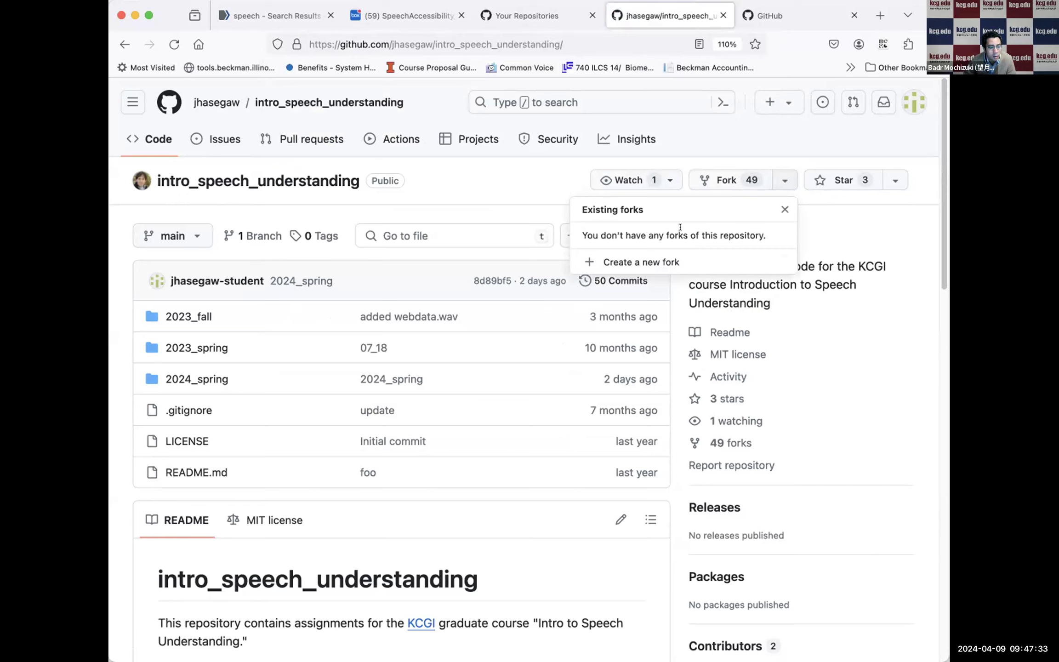
left_click(699, 261)
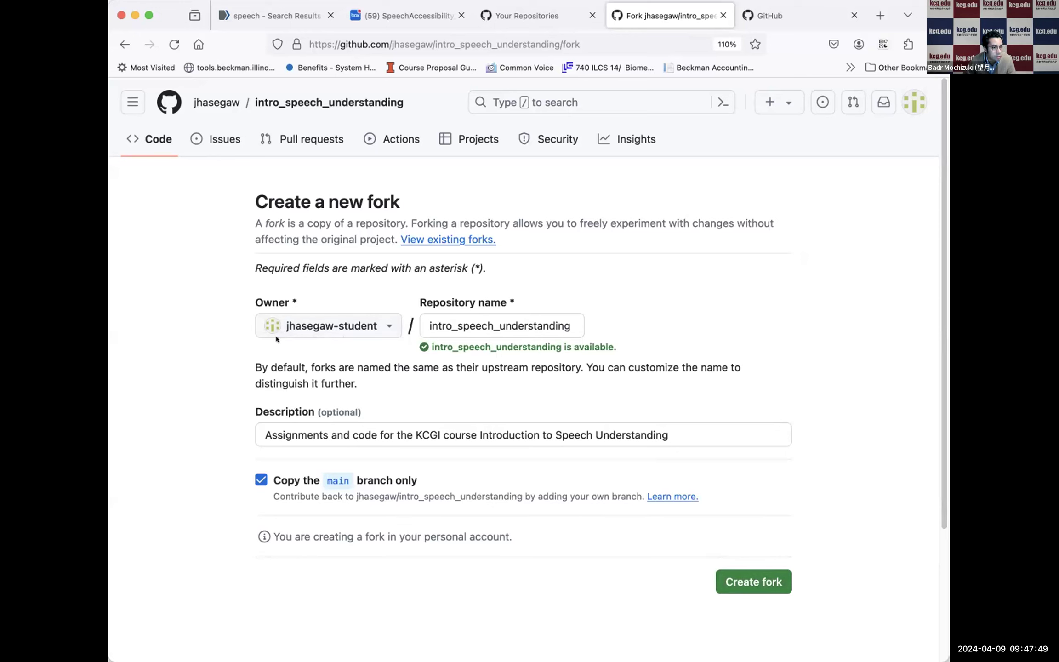
Step: Create the fork under the student's account with the default name, description and main-branch-only setting
left_click(326, 327)
left_click(324, 336)
left_click(746, 580)
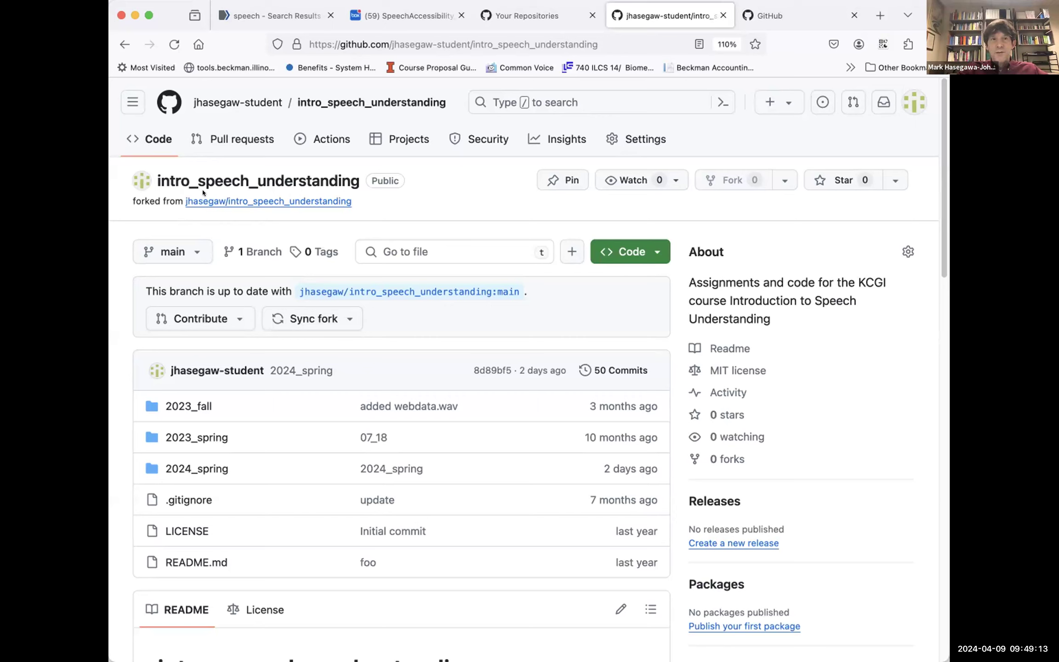
left_click(215, 199)
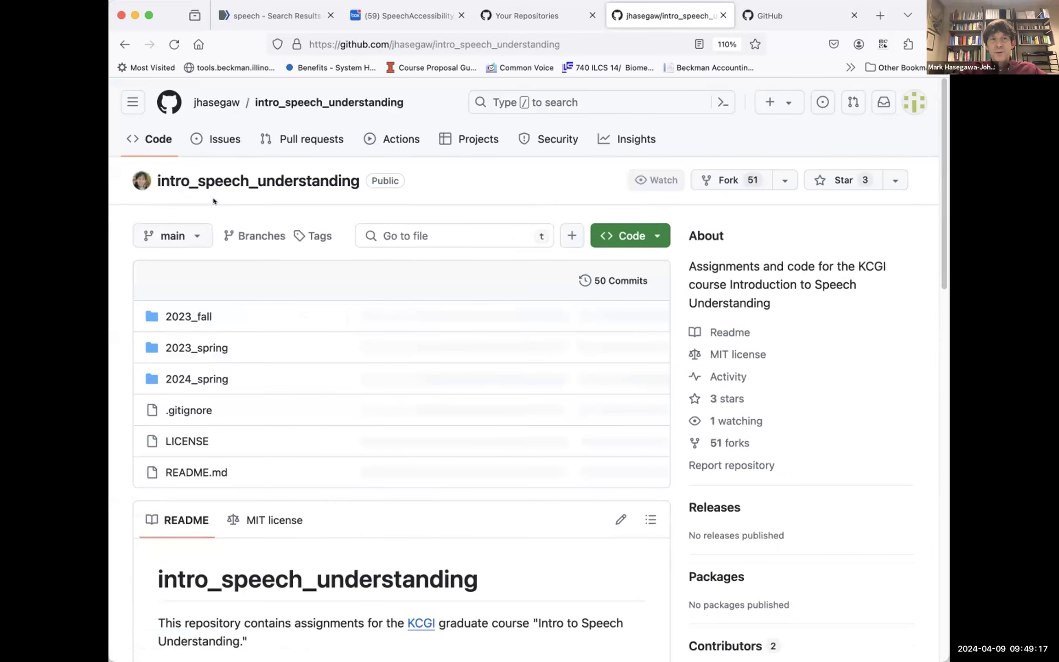
left_click(123, 45)
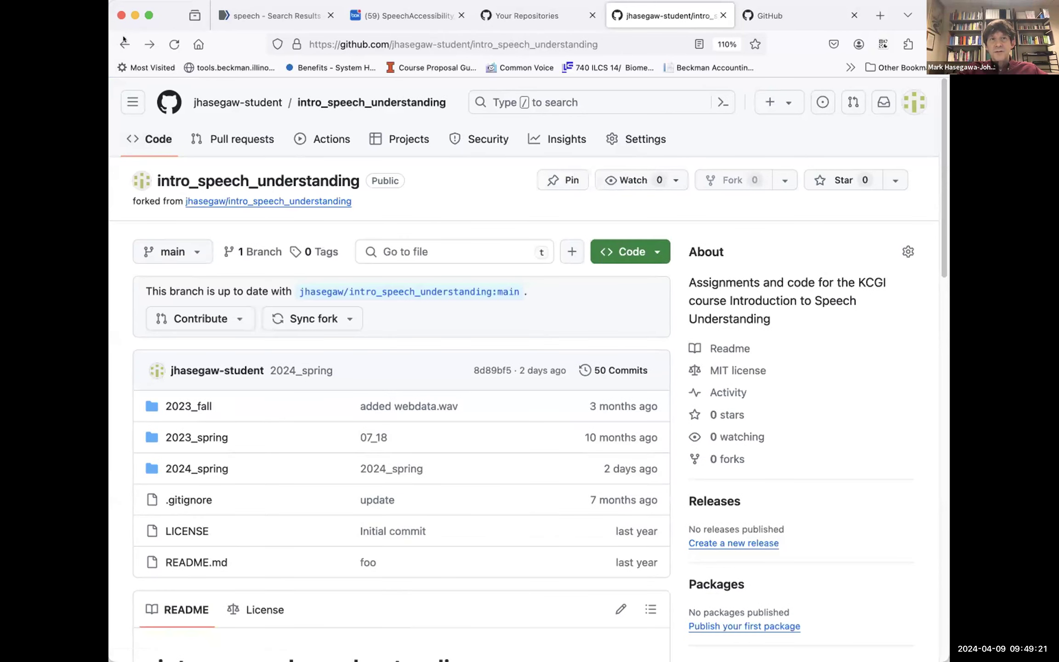
left_click(124, 45)
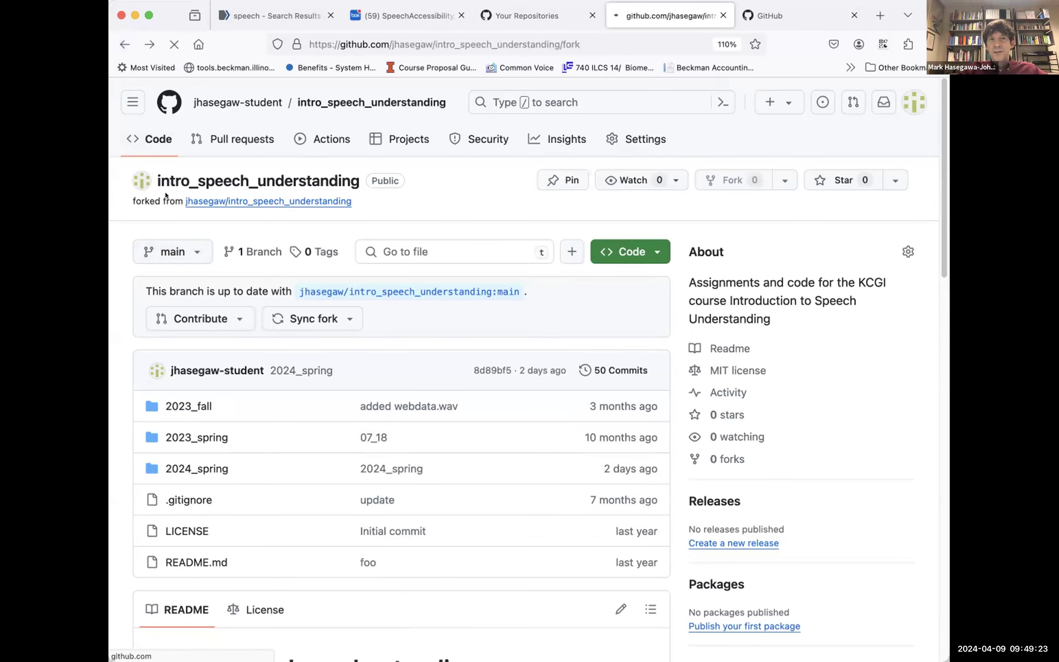
left_click(146, 43)
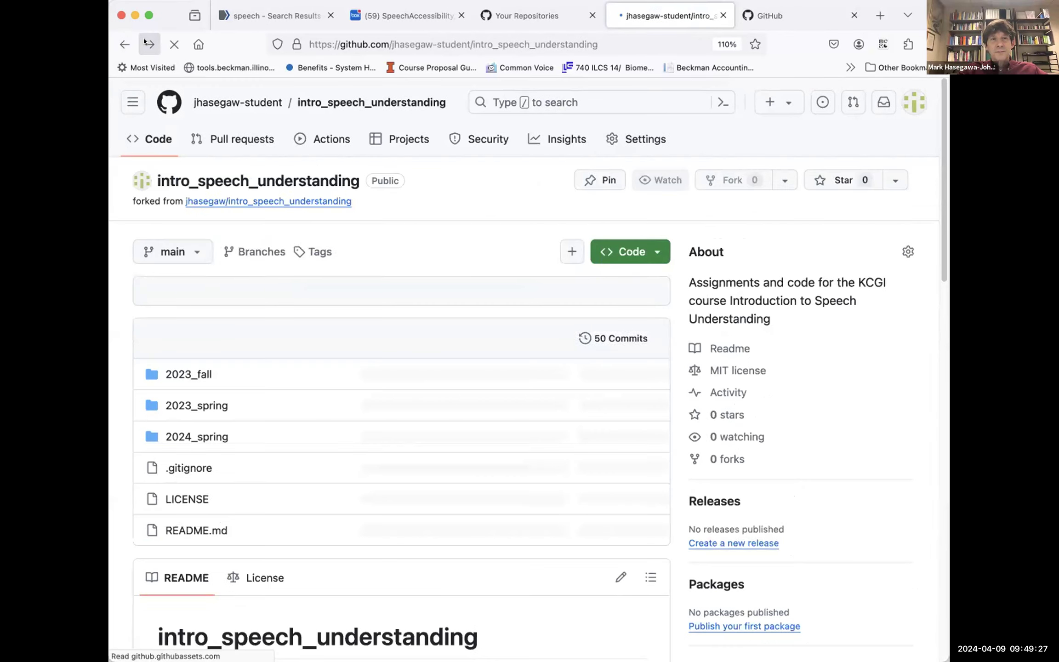
left_click(148, 40)
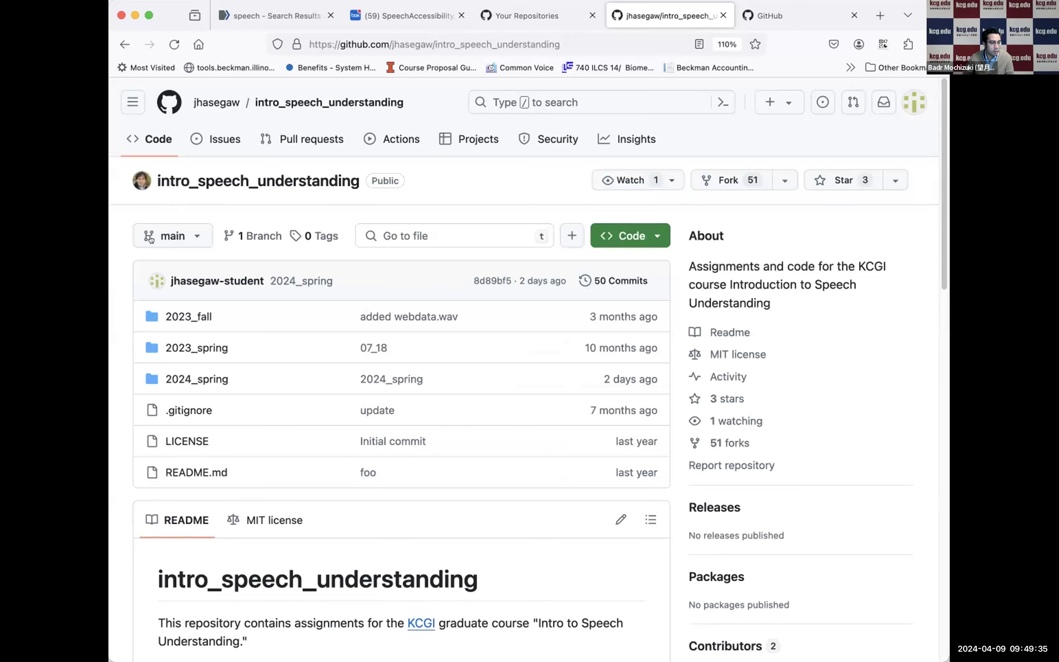
left_click(125, 44)
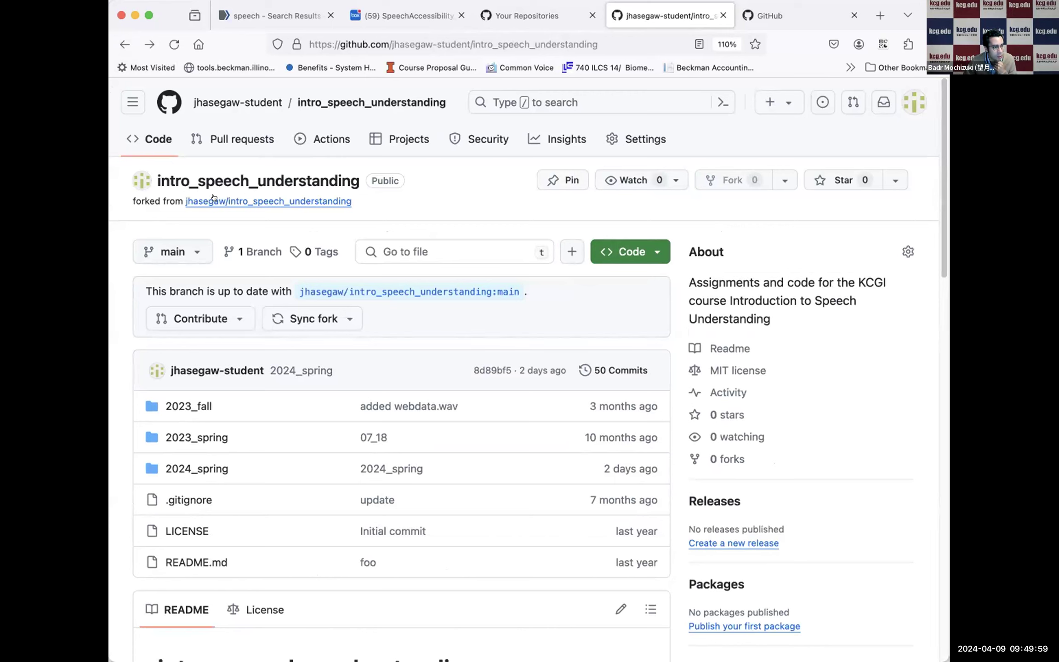
mouse_move(214, 198)
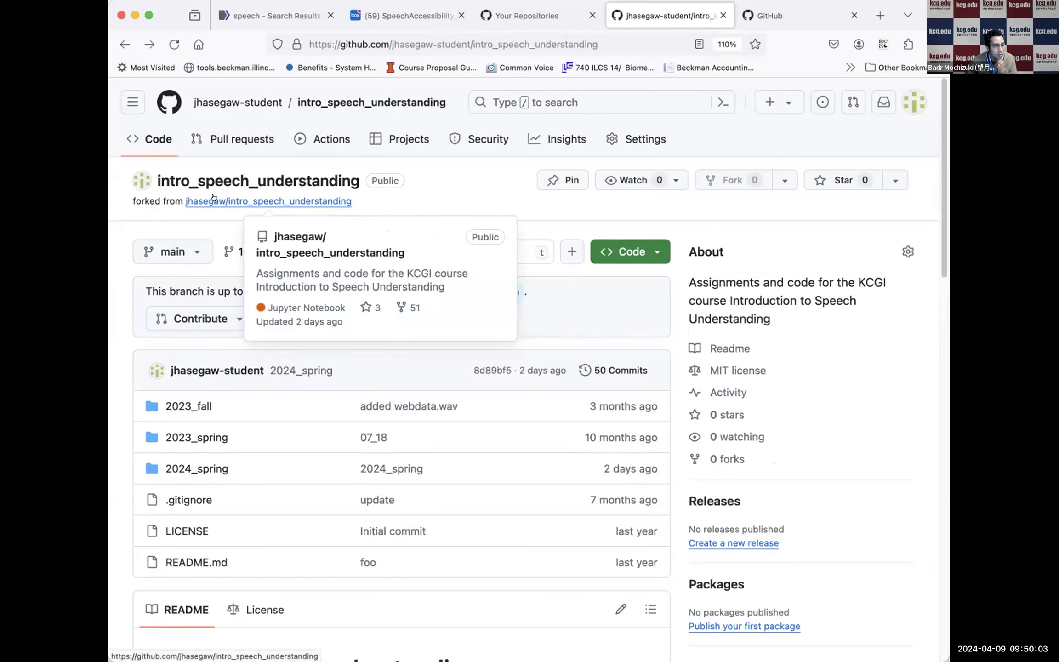
left_click(213, 198)
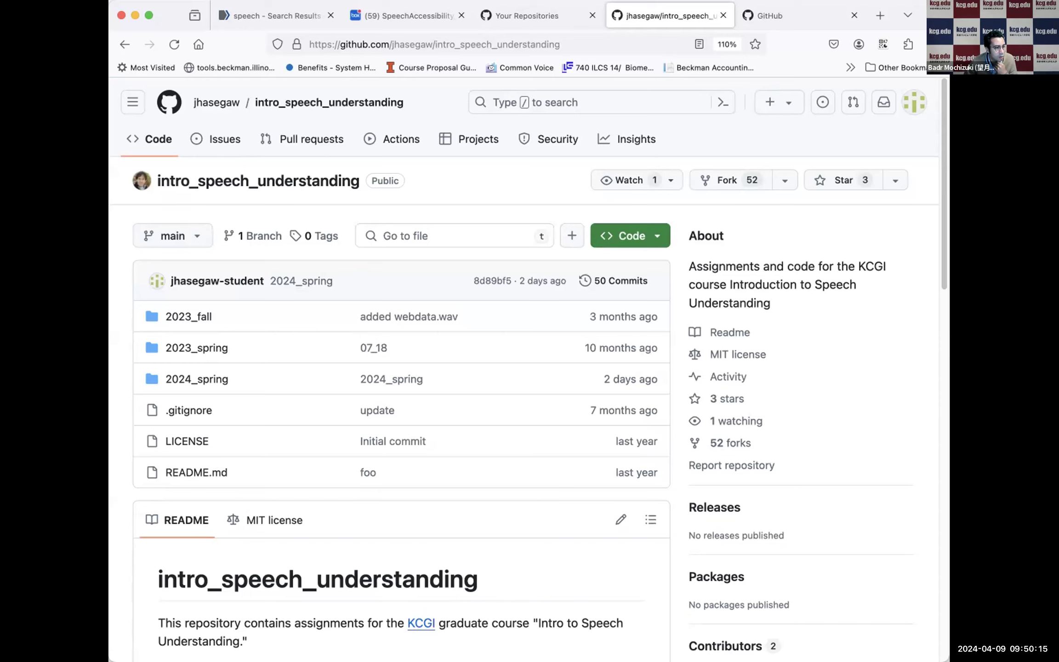
left_click(116, 39)
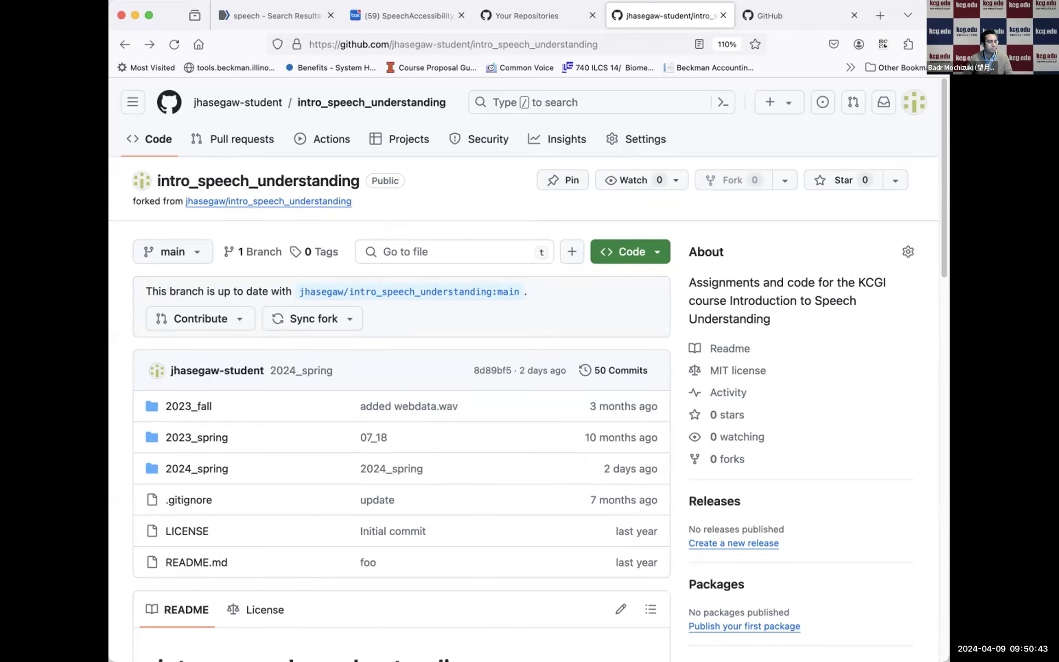
Step: Open 2024_spring > lec01 > lec01_notebook.ipynb in the student's fork
left_click(193, 462)
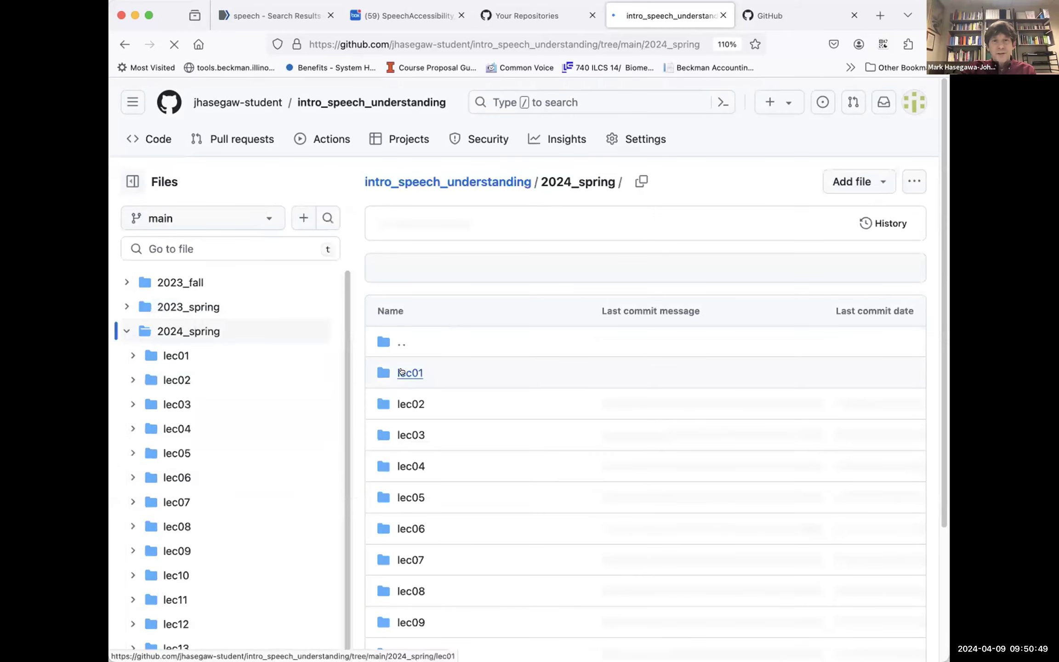
left_click(400, 372)
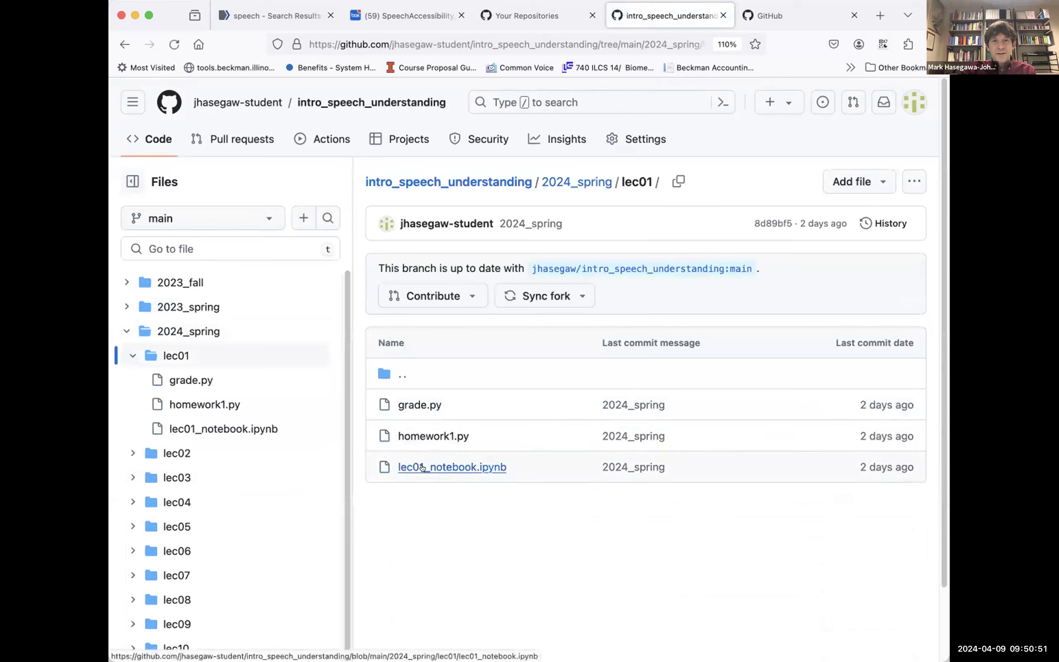
left_click(422, 468)
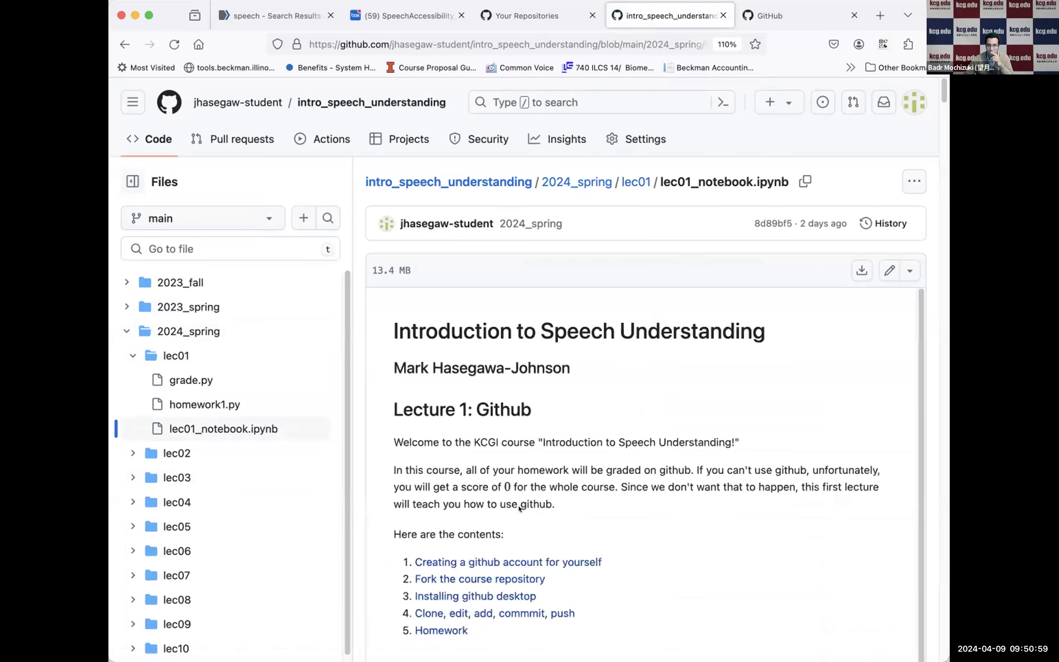
Step: Scroll the notebook to the paragraph about finding the Code > Local > Clone HTTPS URL
scroll(519, 508, "down", 15)
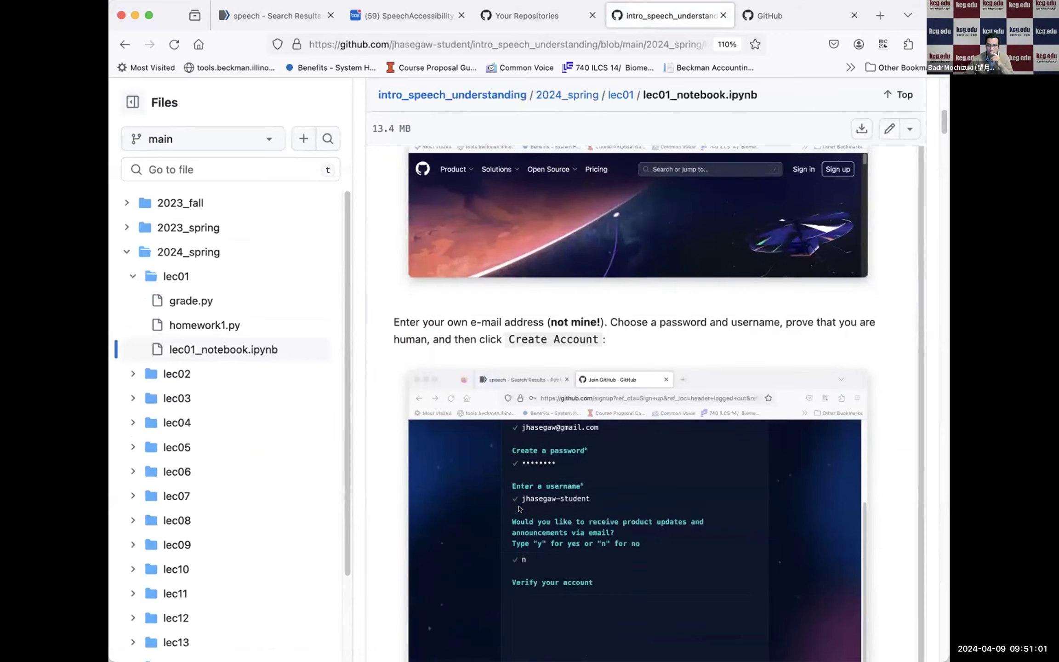
scroll(520, 508, "down", 20)
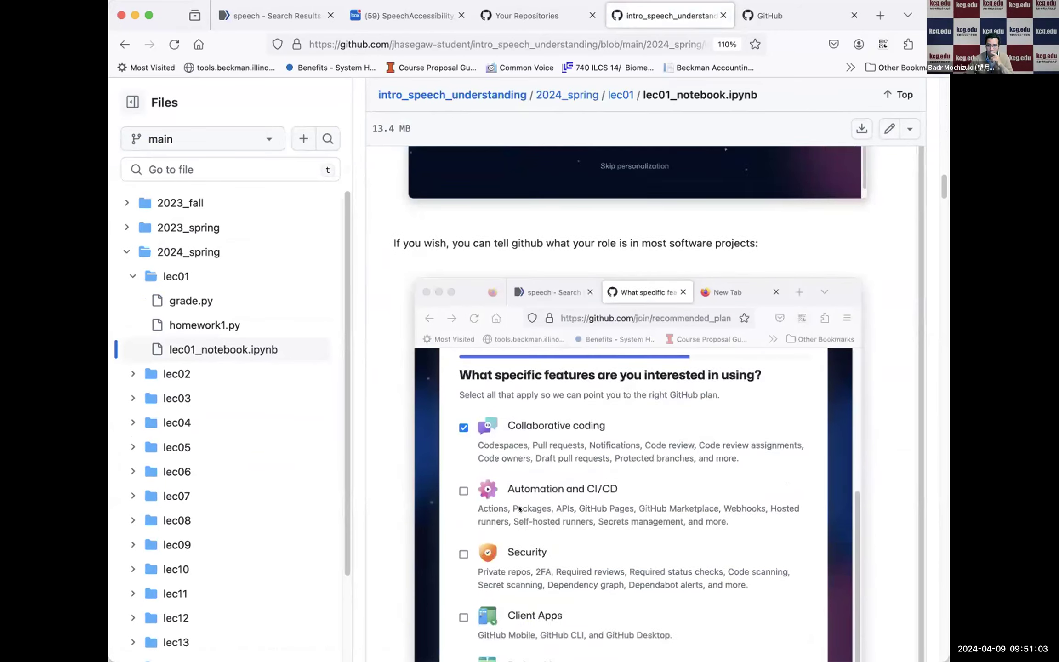
scroll(519, 508, "down", 20)
scroll(519, 508, "down", 20)
scroll(519, 508, "down", 12)
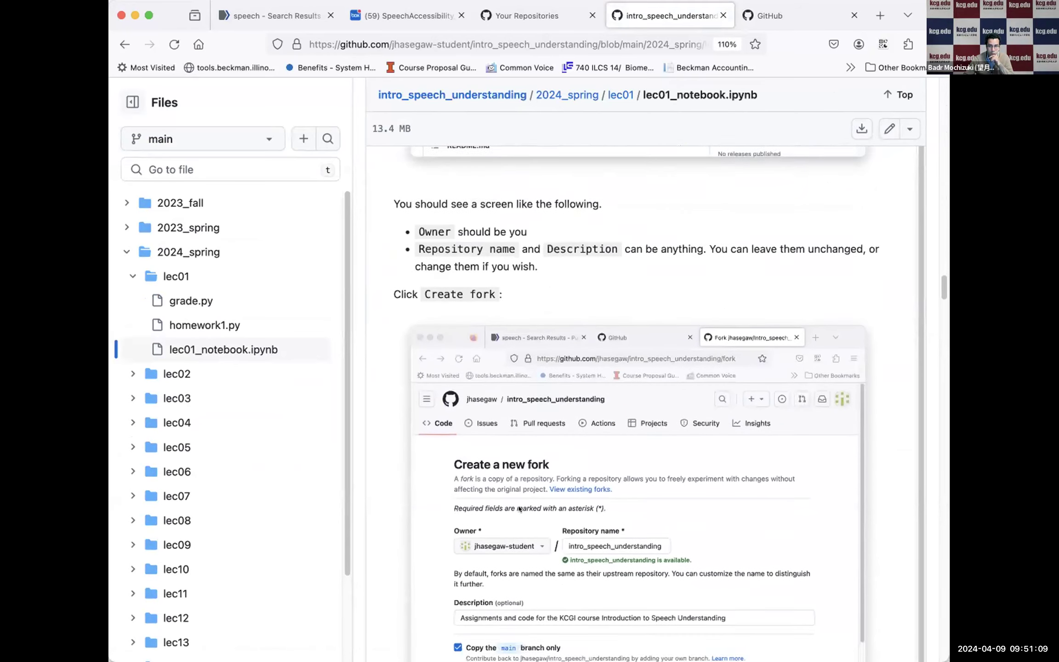
scroll(519, 508, "down", 3)
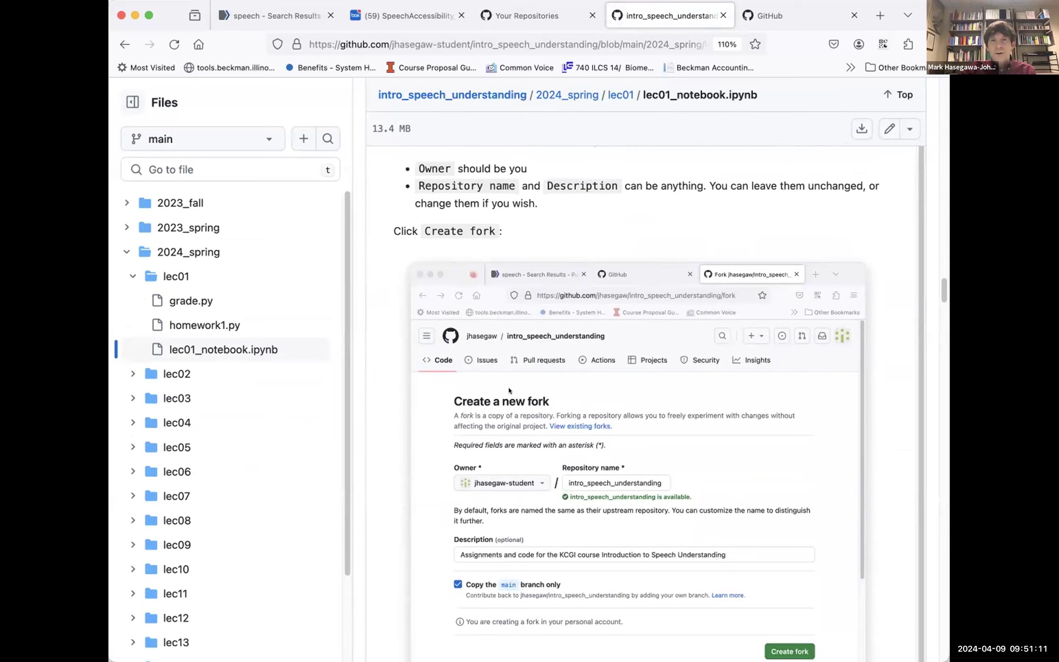
scroll(509, 390, "down", 3)
scroll(598, 393, "down", 9)
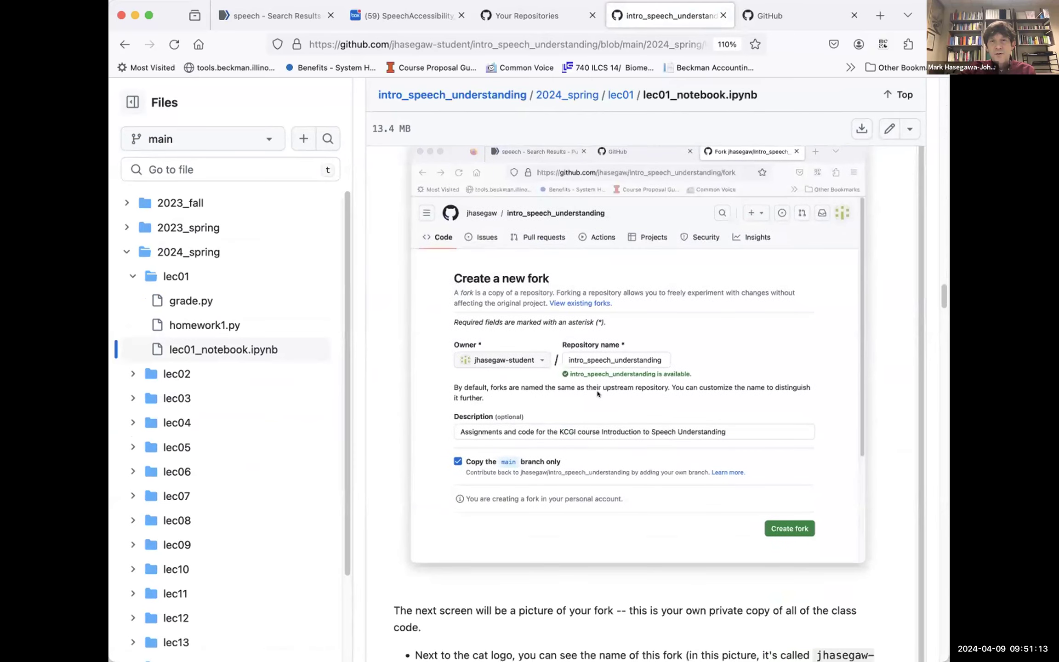
scroll(597, 394, "down", 20)
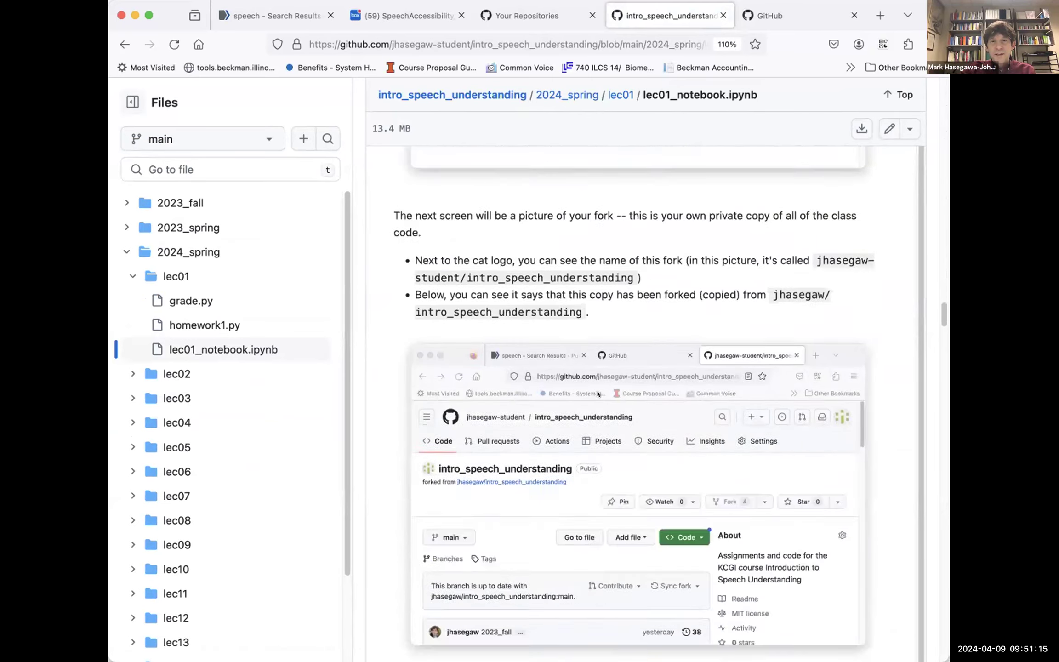
scroll(598, 394, "down", 1)
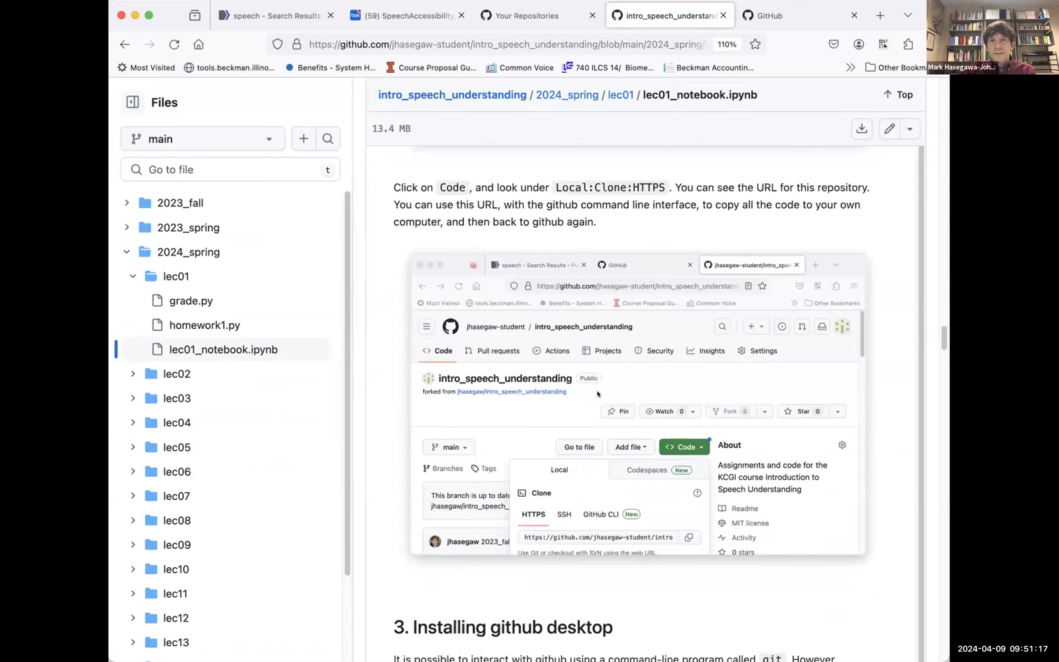
scroll(598, 394, "up", 2)
scroll(598, 394, "down", 1)
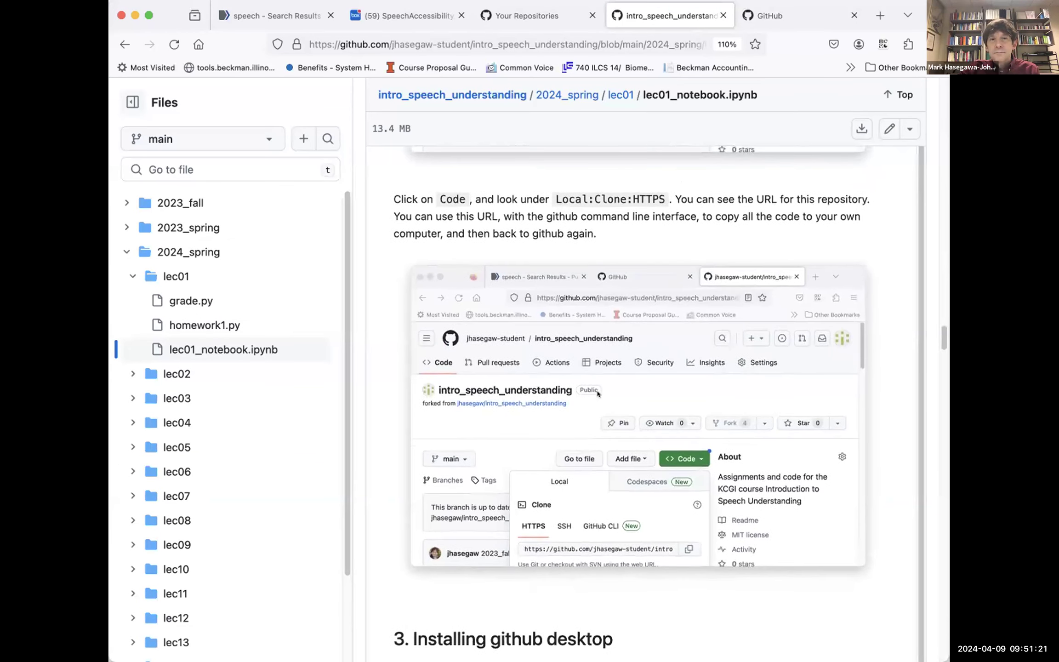
Step: Open the forked intro_speech_understanding repository from the GitHub dashboard
left_click(774, 17)
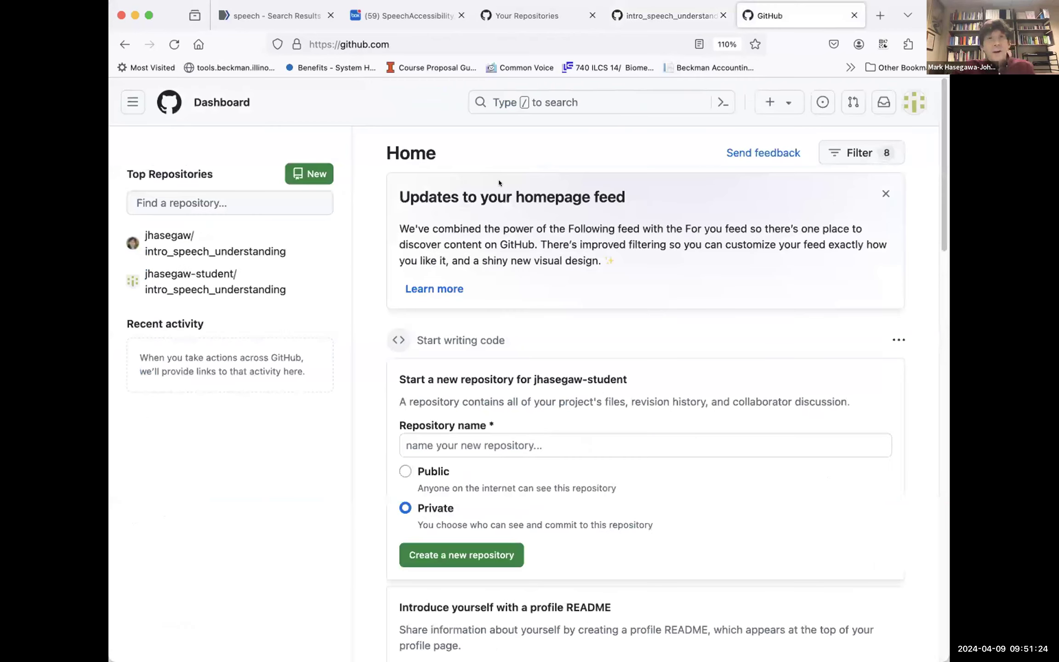
left_click(172, 273)
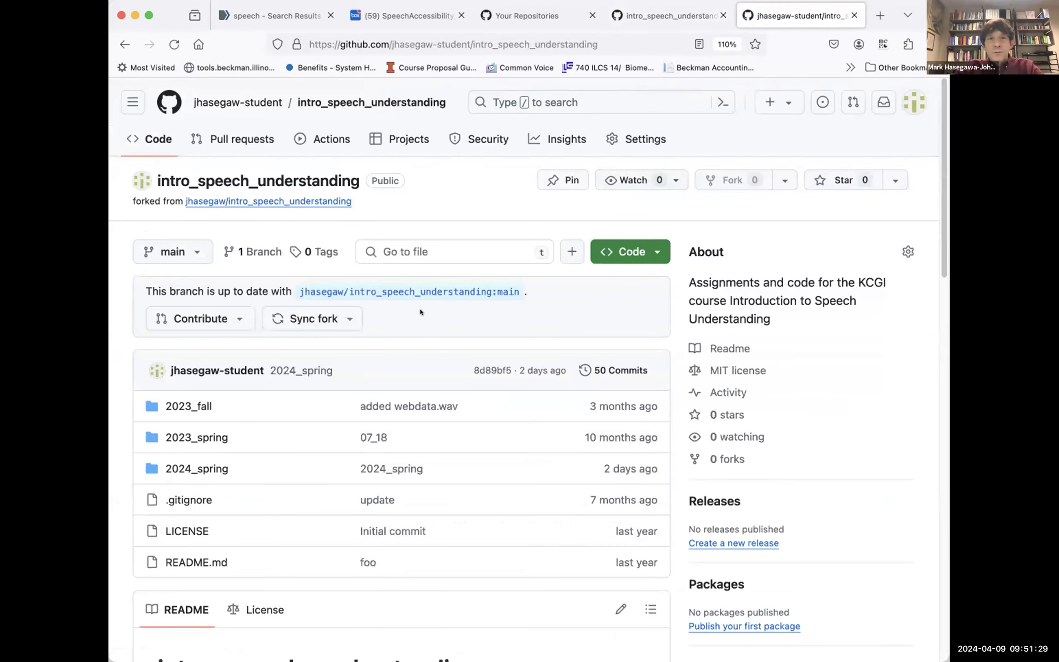
left_click(653, 17)
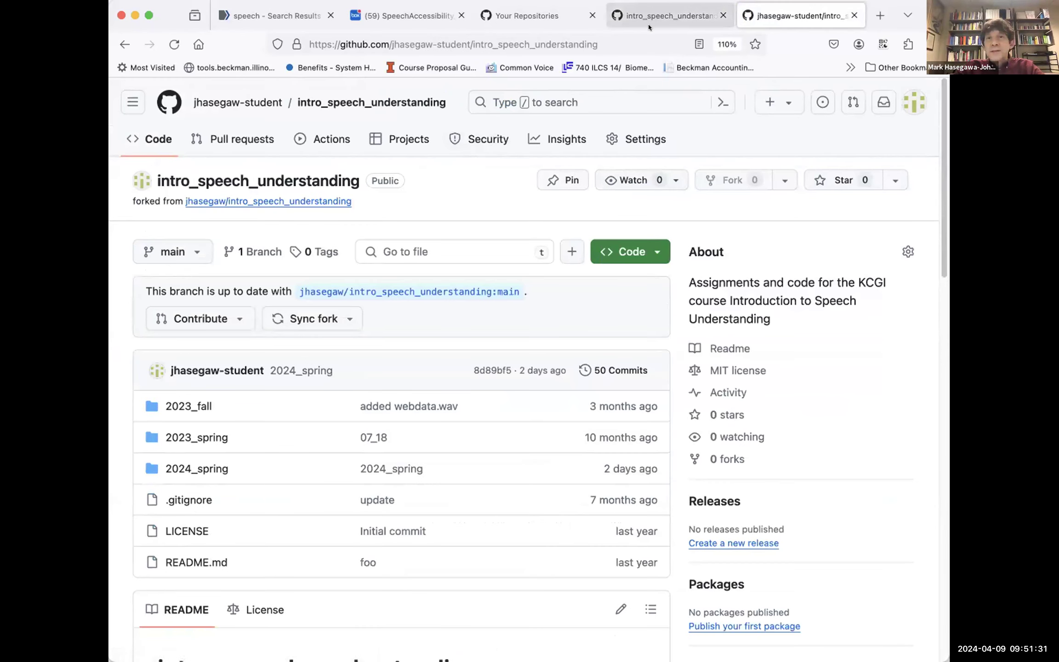
scroll(661, 300, "up", 5)
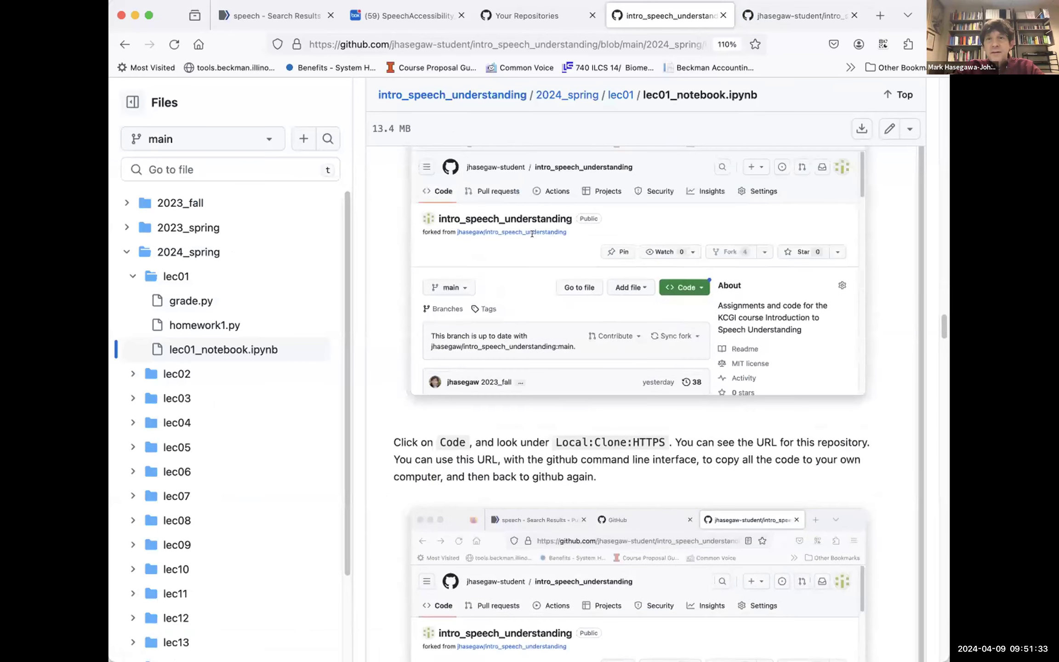
left_click(802, 15)
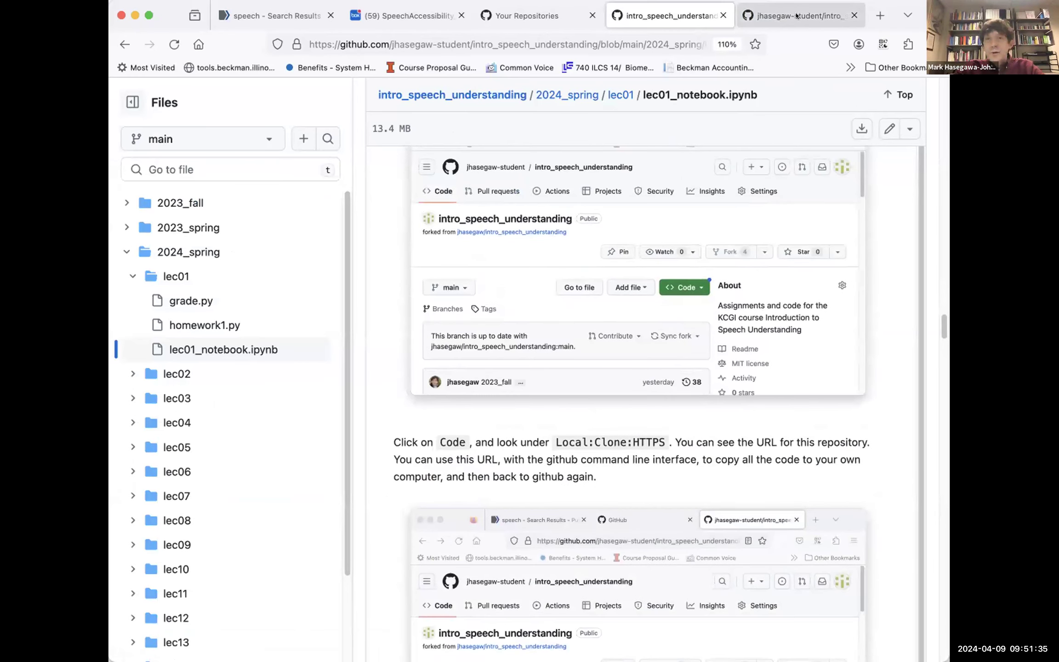
Step: Copy the fork's HTTPS clone URL from the Code dropdown's Local tab
left_click(646, 250)
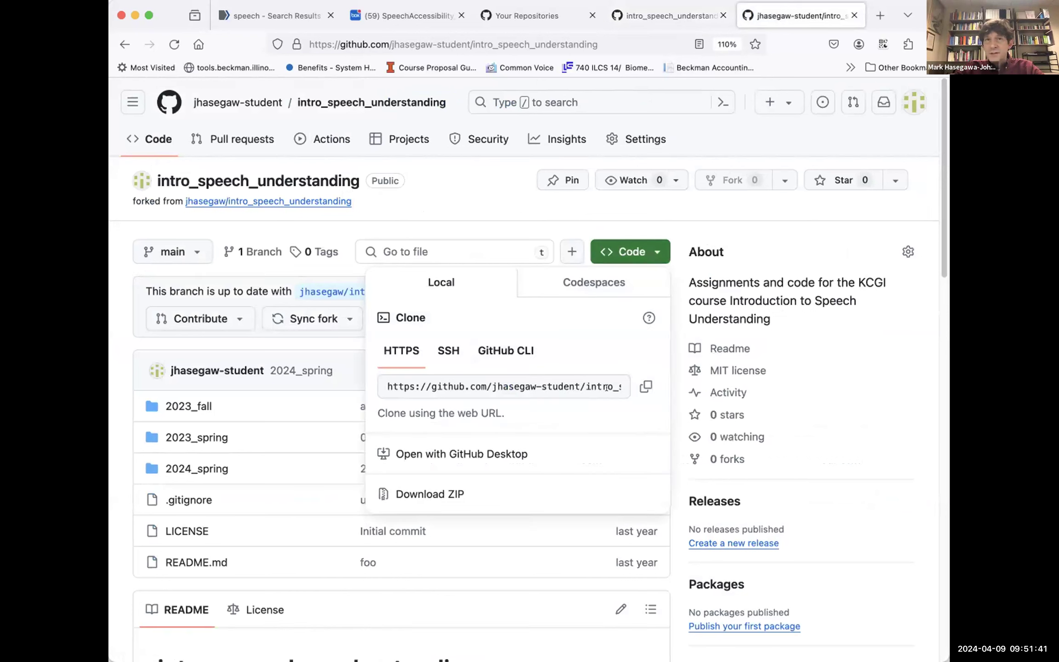
left_click(453, 380)
key("Right")
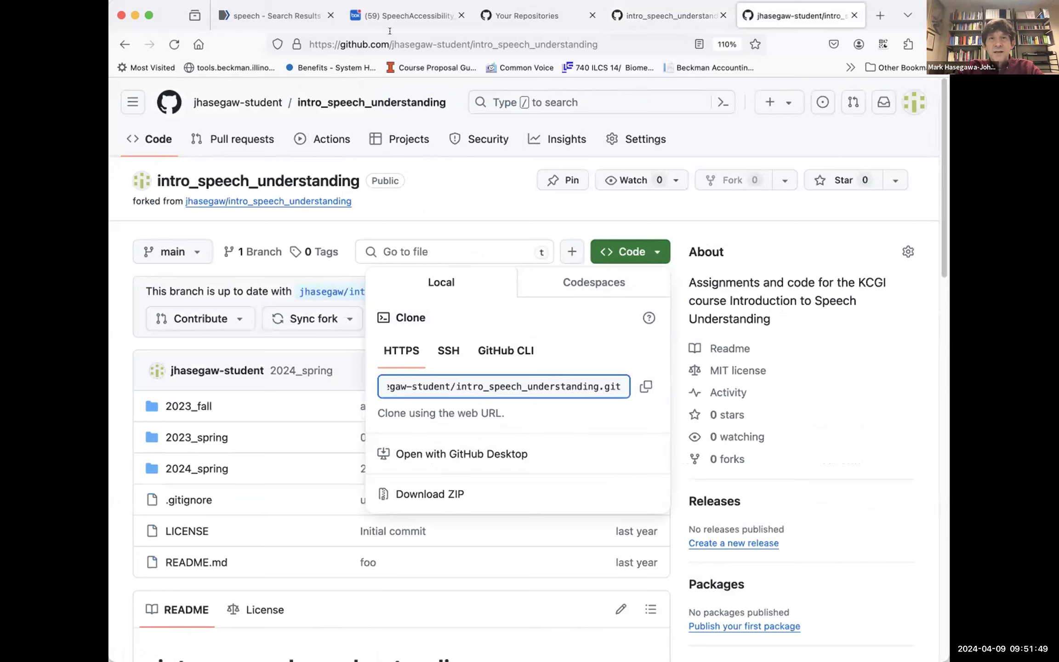
left_click_drag(392, 44, 472, 42)
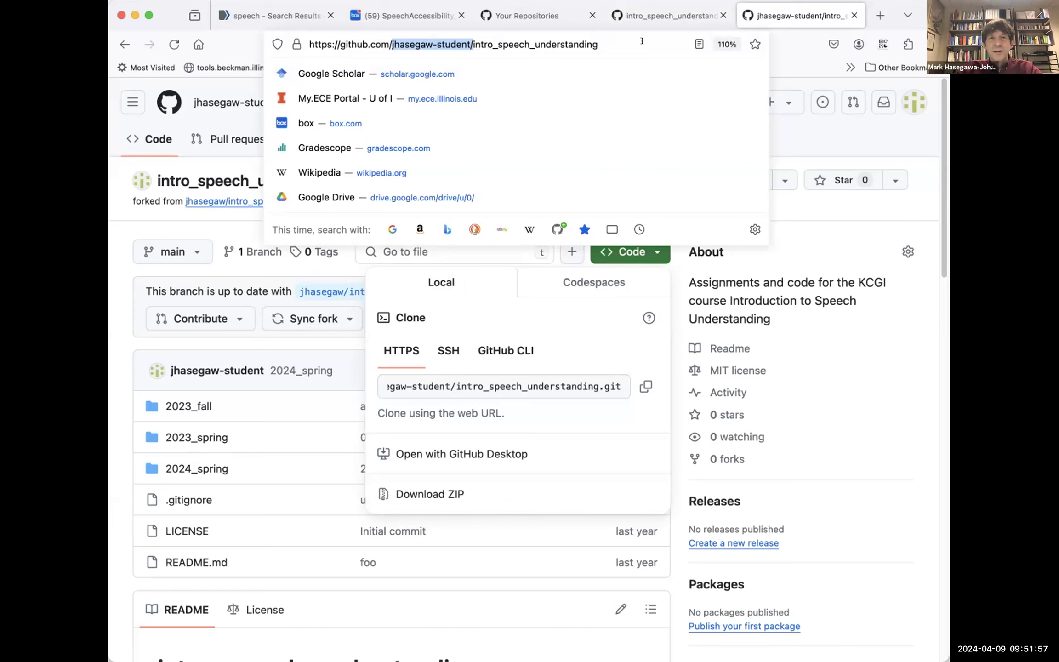
left_click(529, 396)
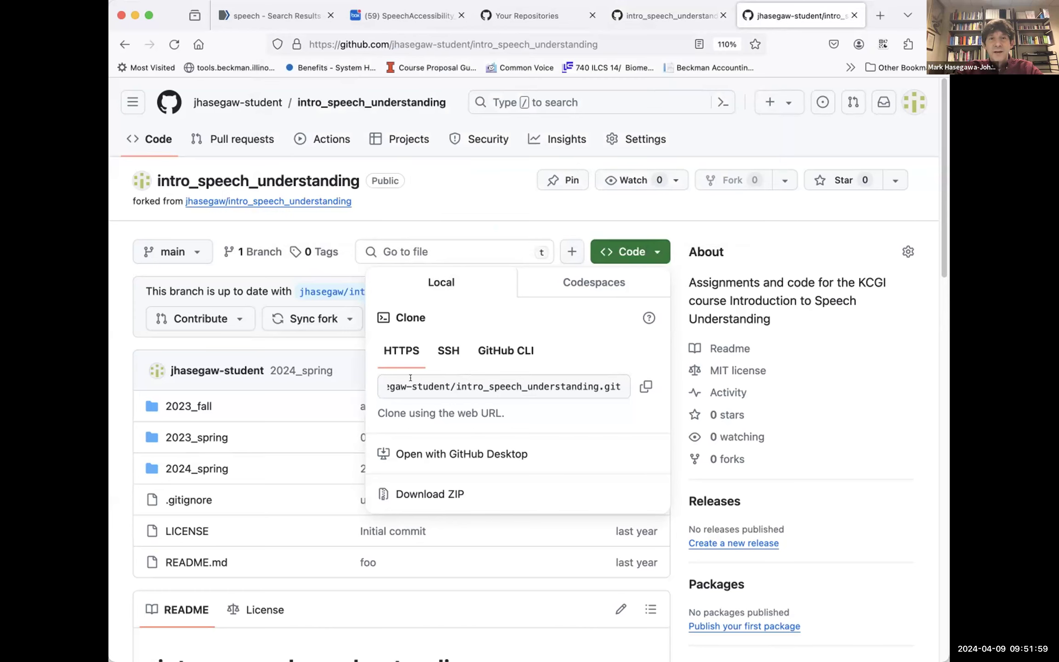
left_click(643, 384)
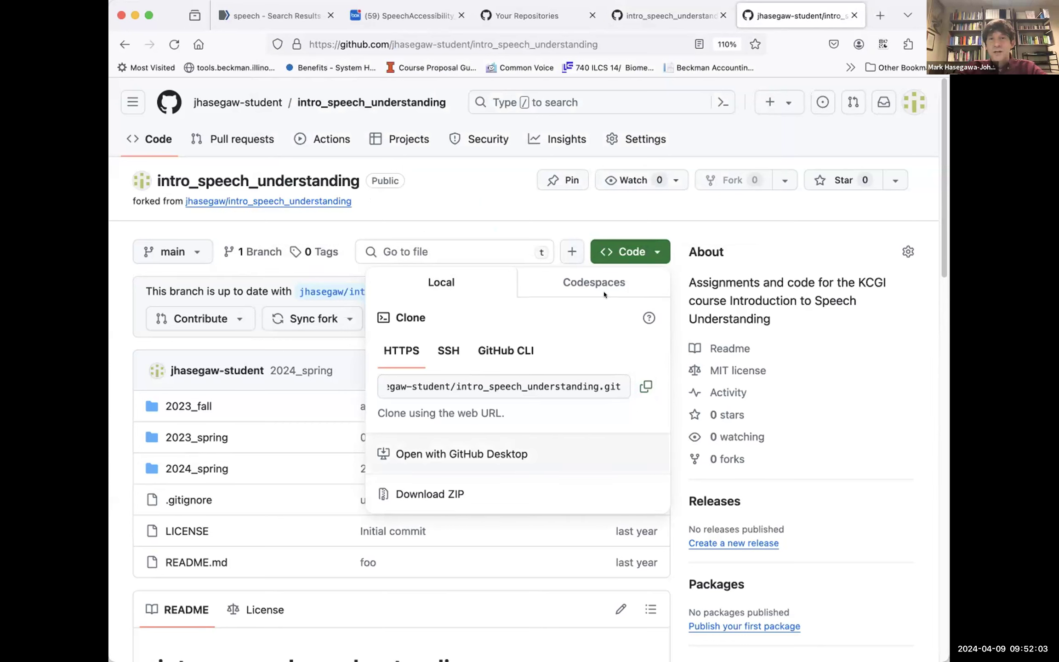
left_click(592, 278)
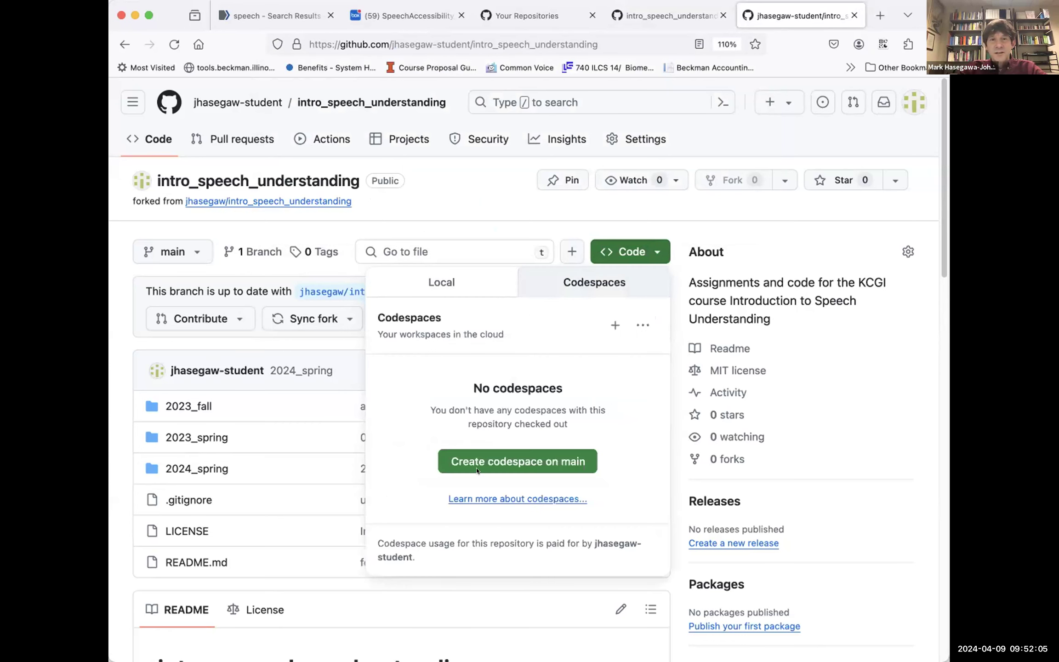
left_click(448, 276)
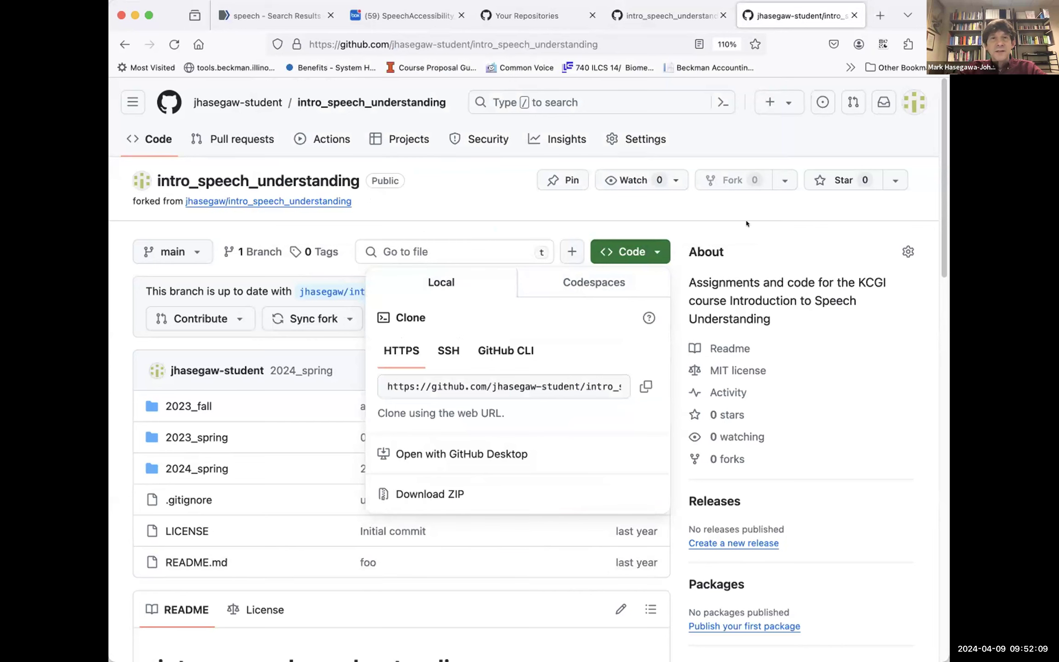
left_click(658, 17)
scroll(672, 427, "down", 10)
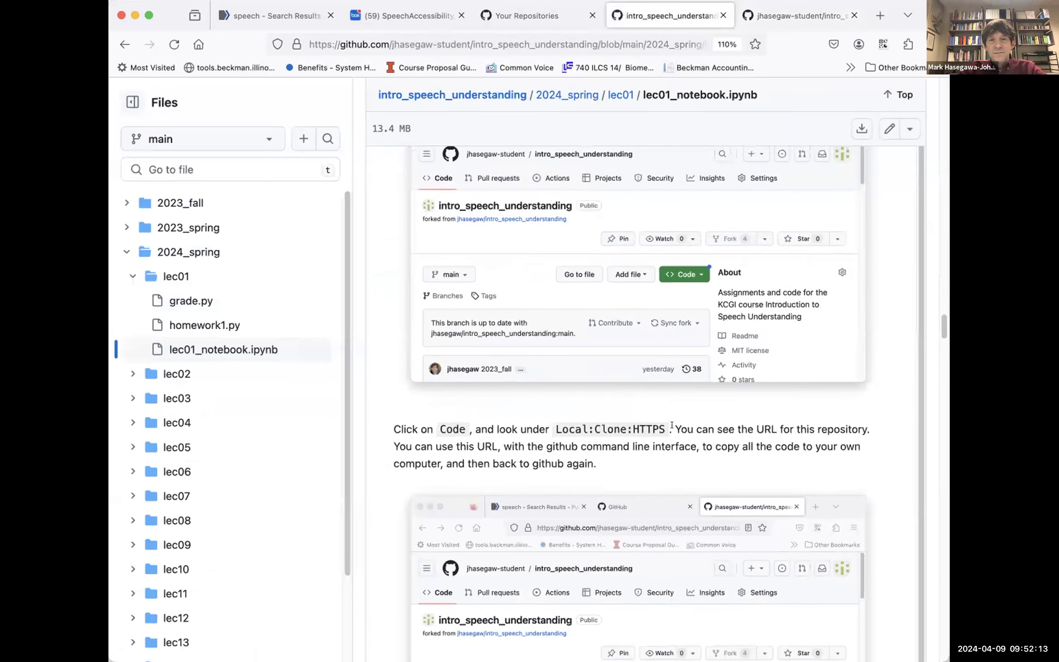
scroll(672, 426, "up", 5)
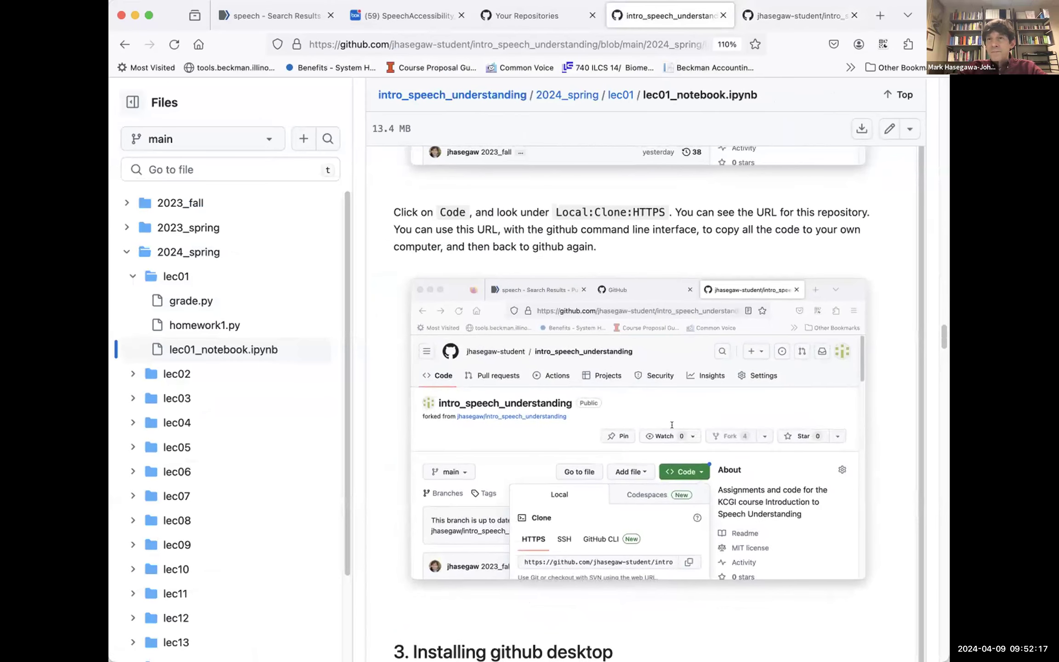
scroll(672, 424, "down", 1)
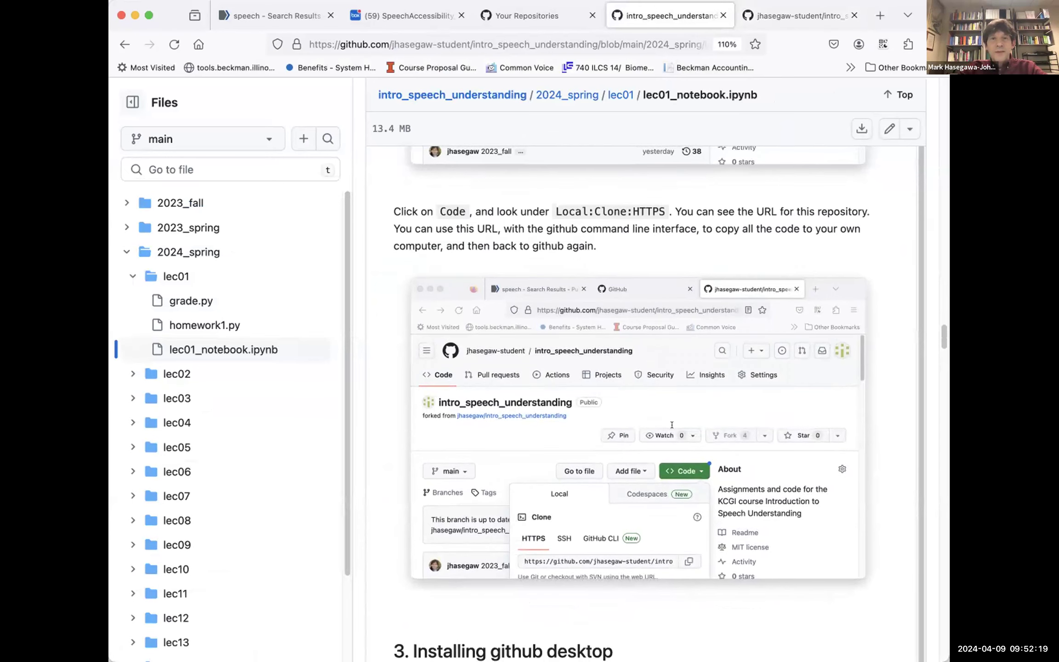
scroll(672, 425, "down", 8)
scroll(673, 426, "down", 6)
scroll(672, 427, "up", 1)
scroll(672, 427, "up", 9)
left_click(824, 8)
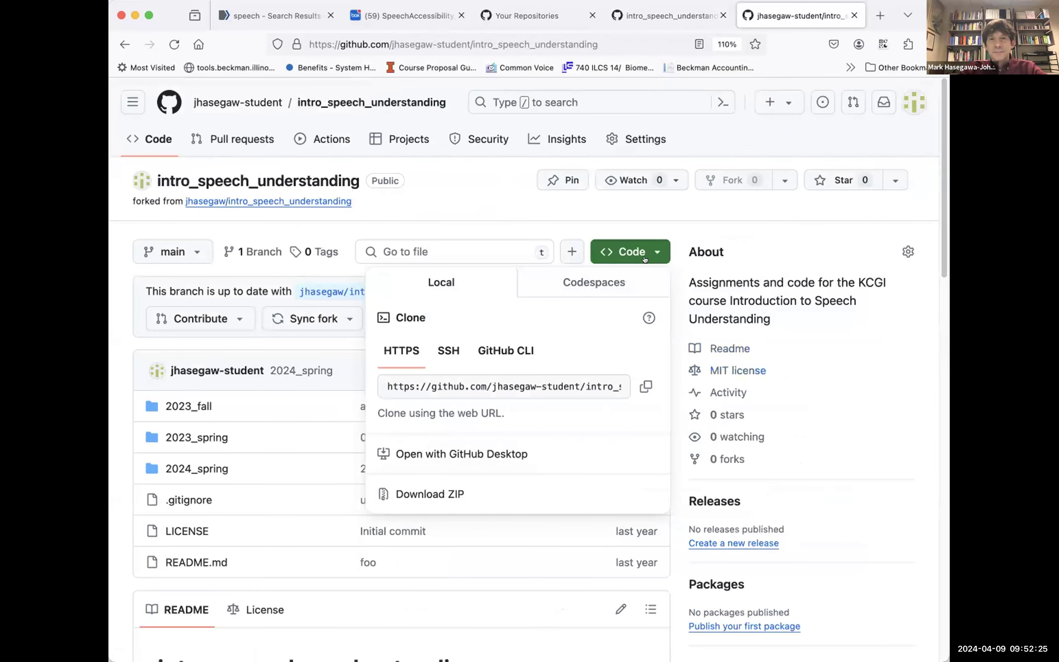
left_click(655, 251)
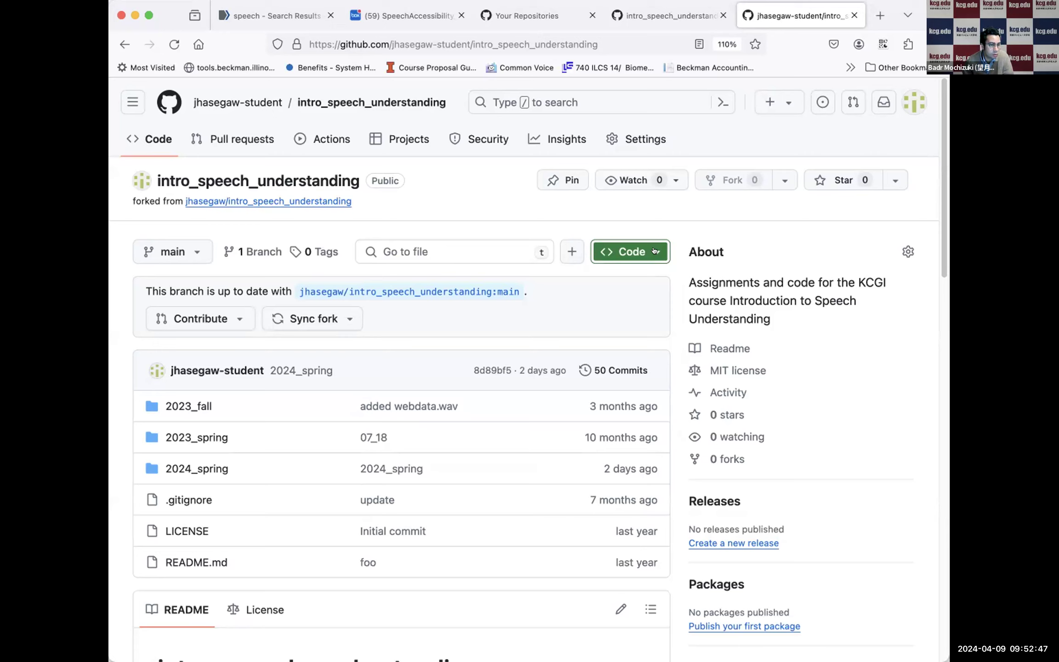
left_click(655, 251)
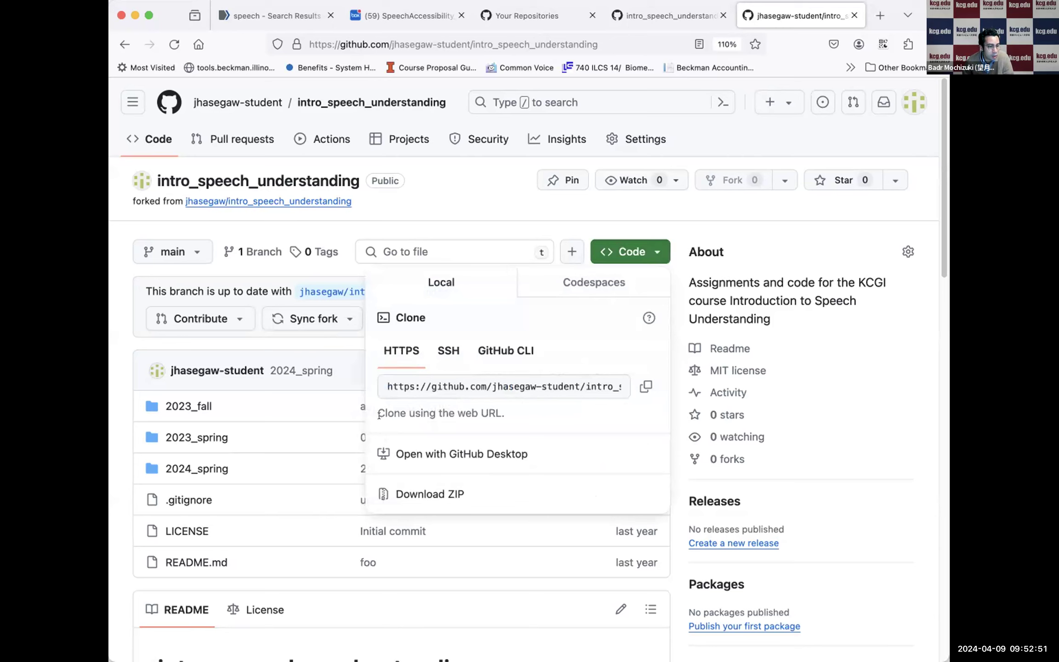
left_click(396, 383)
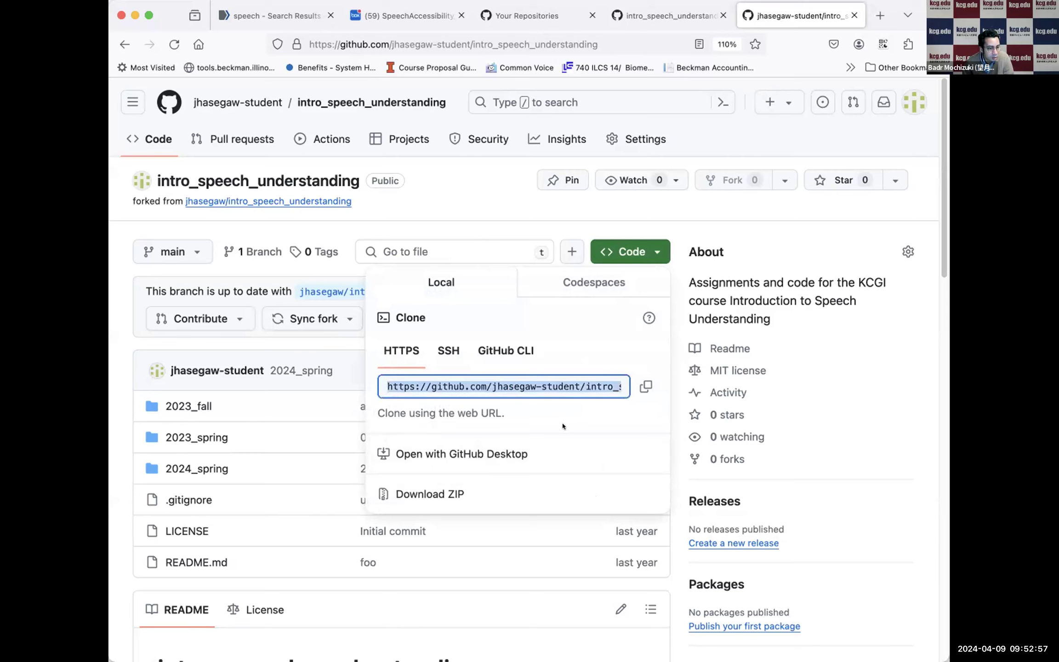
left_click(487, 380)
left_click_drag(491, 381, 580, 381)
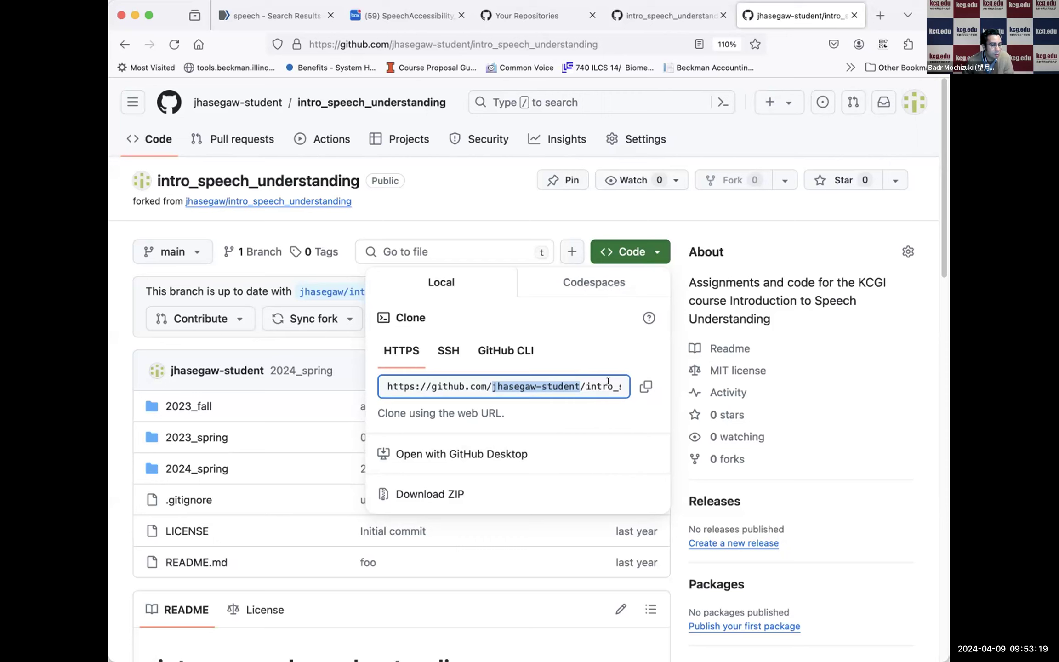
left_click(614, 40)
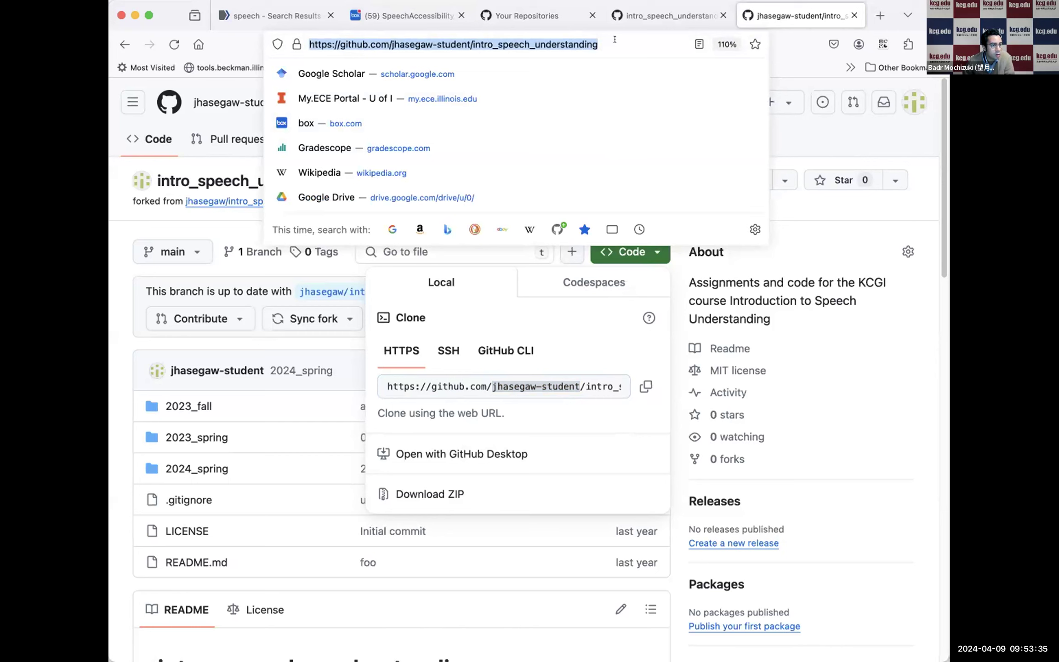
Step: Check the account name in the page address, then copy the fork's HTTPS clone URL
left_click(396, 40)
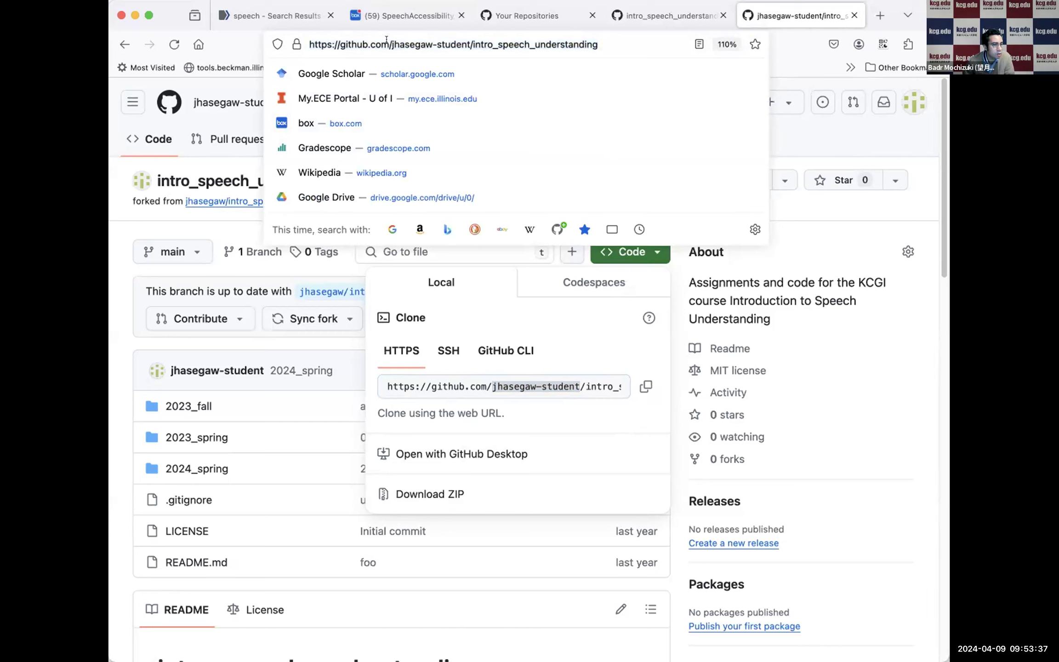
left_click_drag(391, 42, 466, 31)
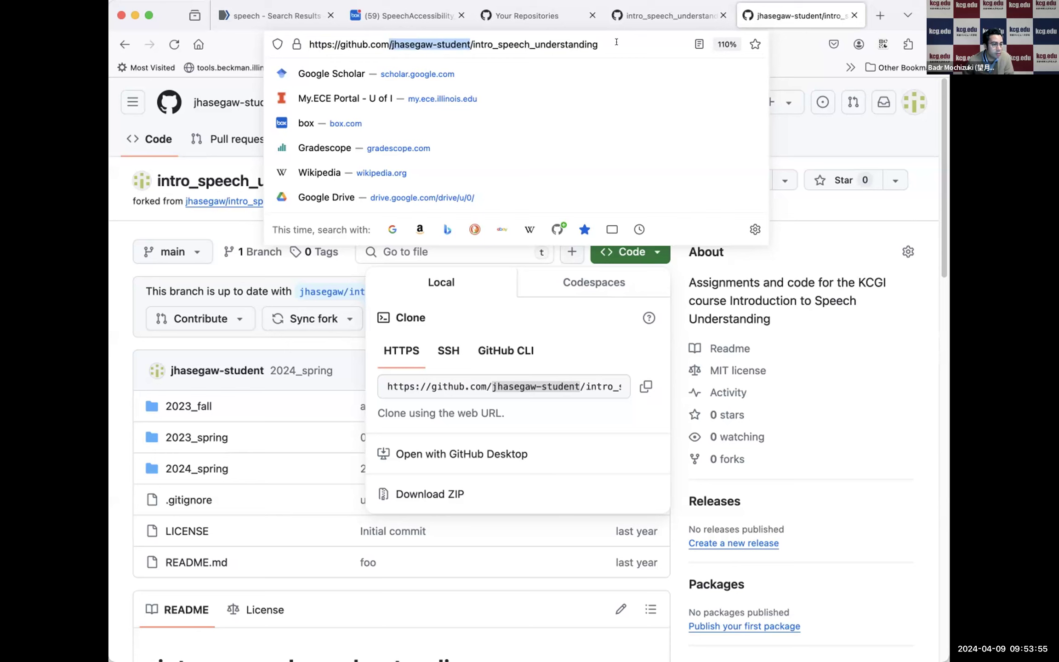
left_click(638, 372)
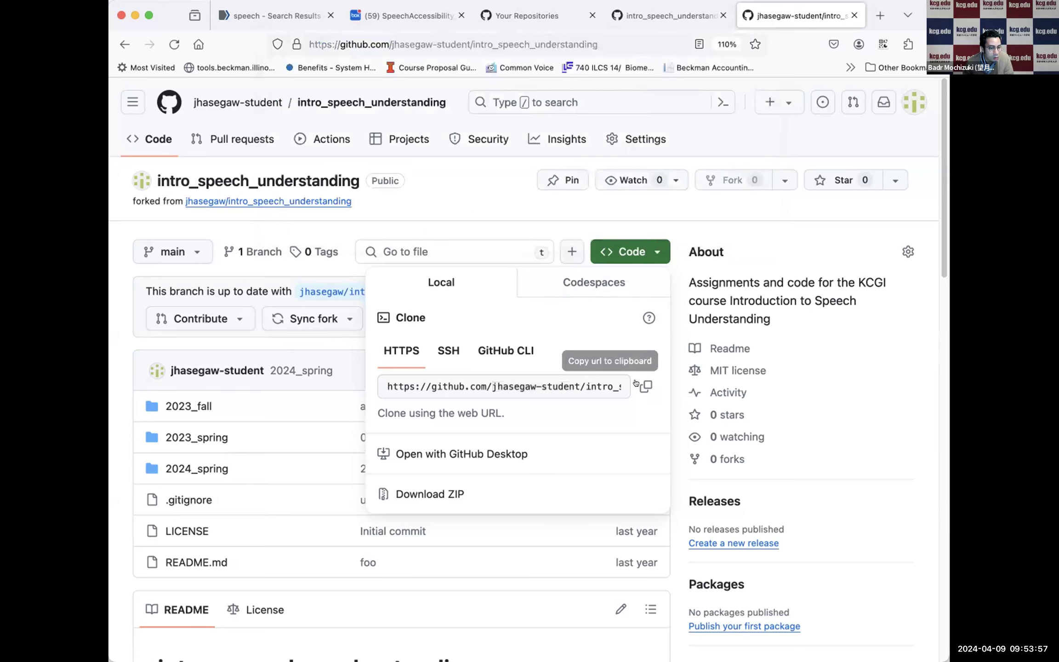
left_click(645, 386)
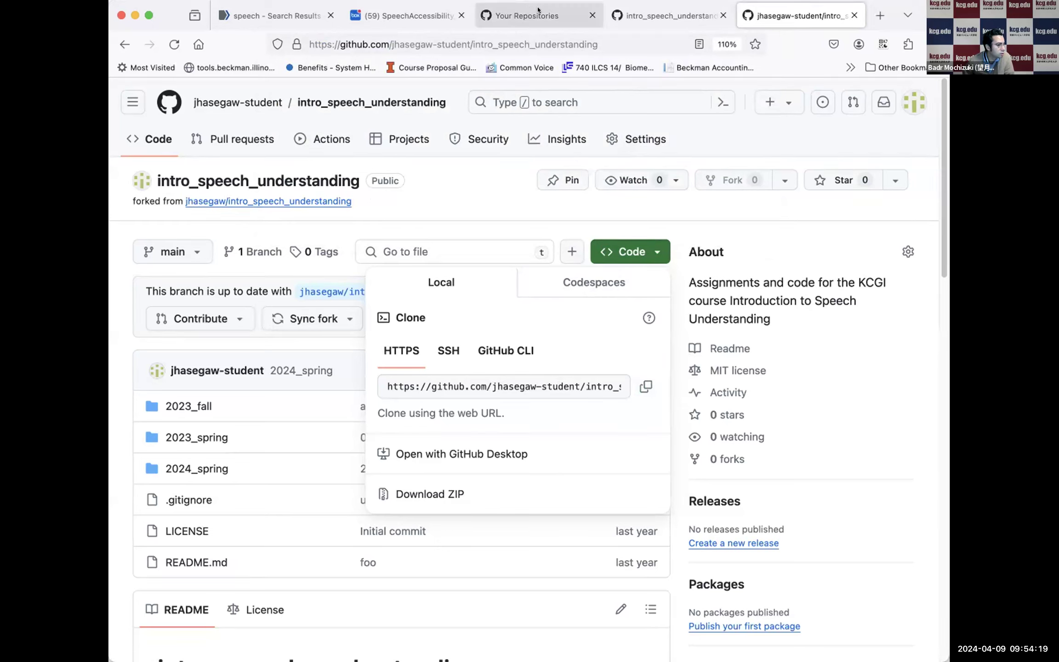
left_click(662, 20)
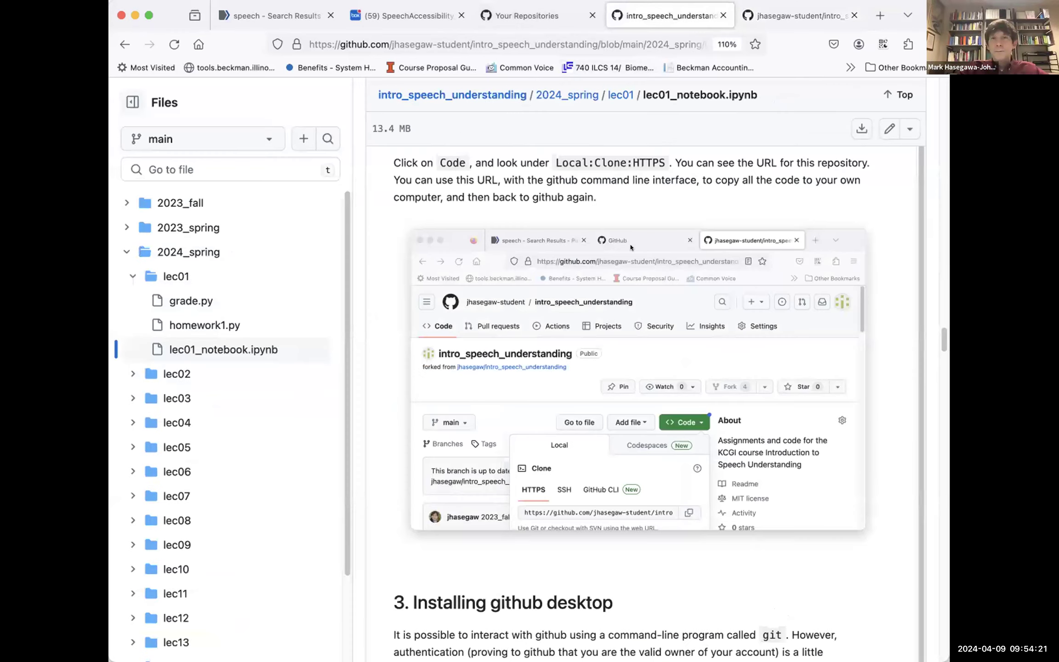
scroll(681, 381, "down", 6)
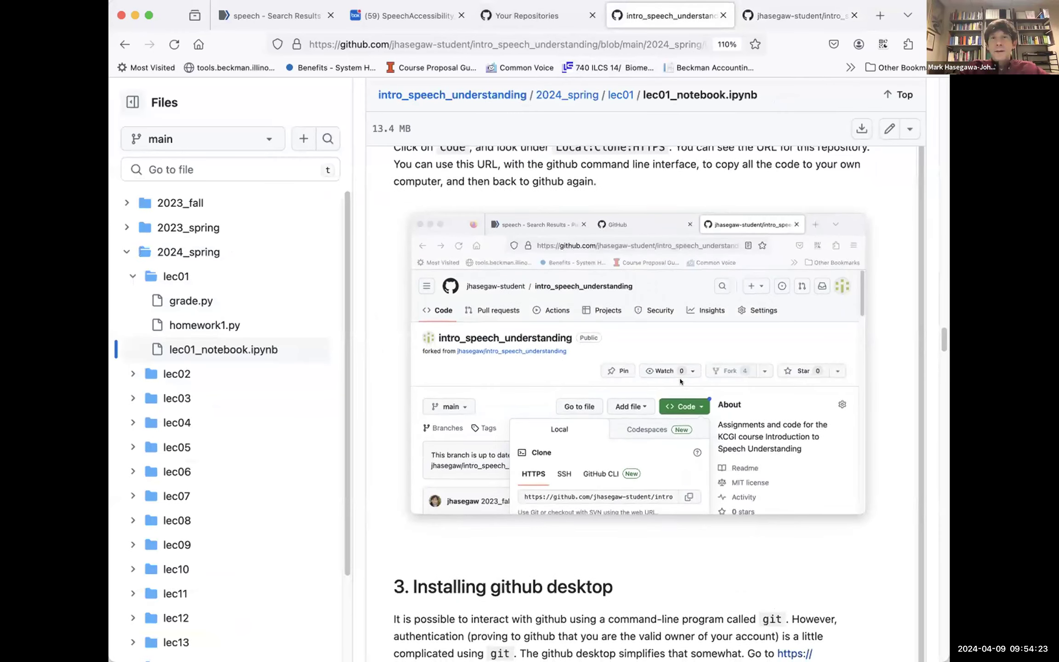
scroll(681, 381, "down", 3)
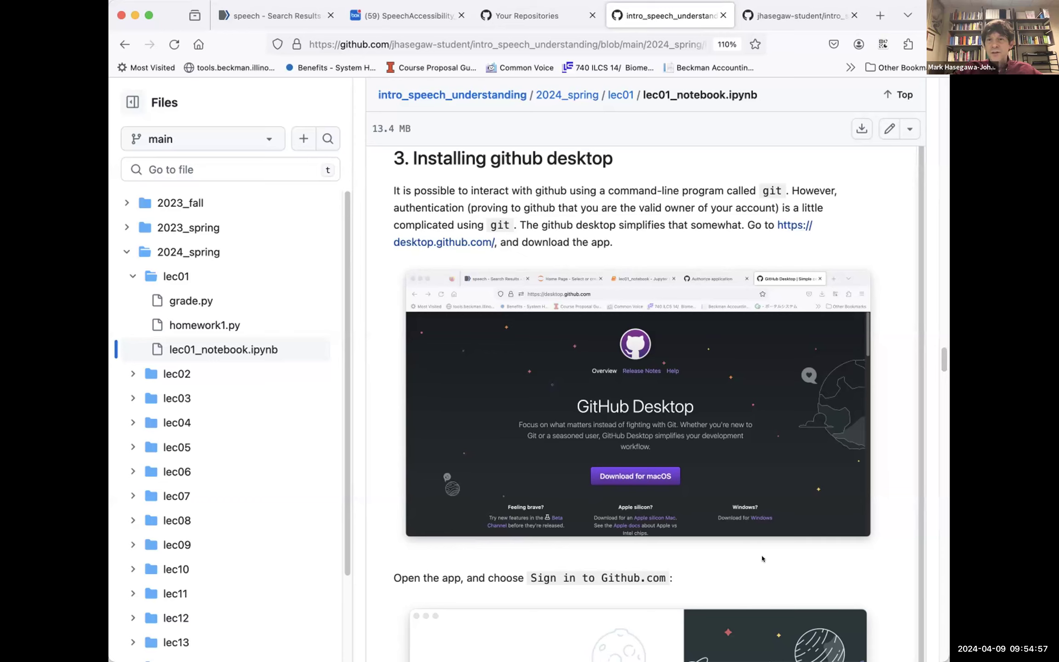
left_click(445, 242)
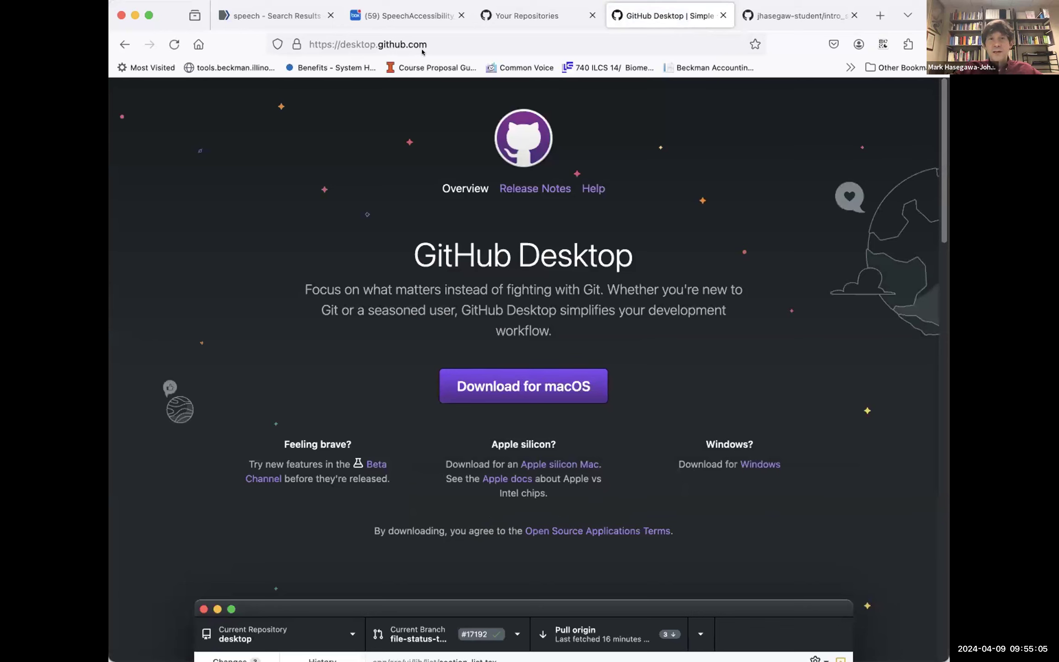
Step: Download GitHubDesktop-x64.zip for macOS into Downloads and open it from the downloads panel
left_click(520, 383)
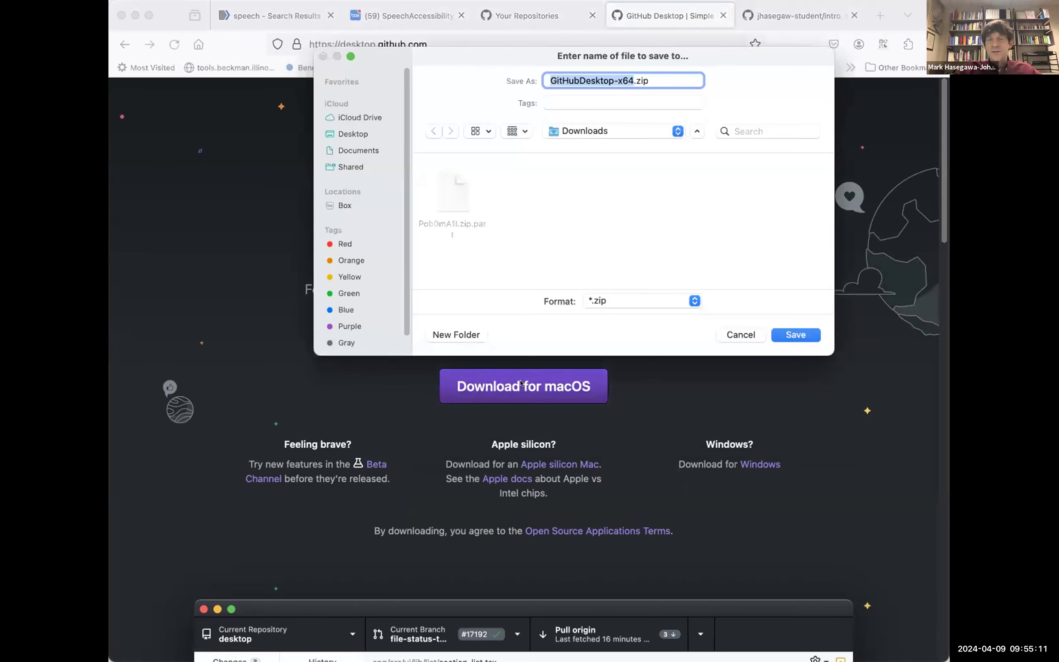
left_click(791, 334)
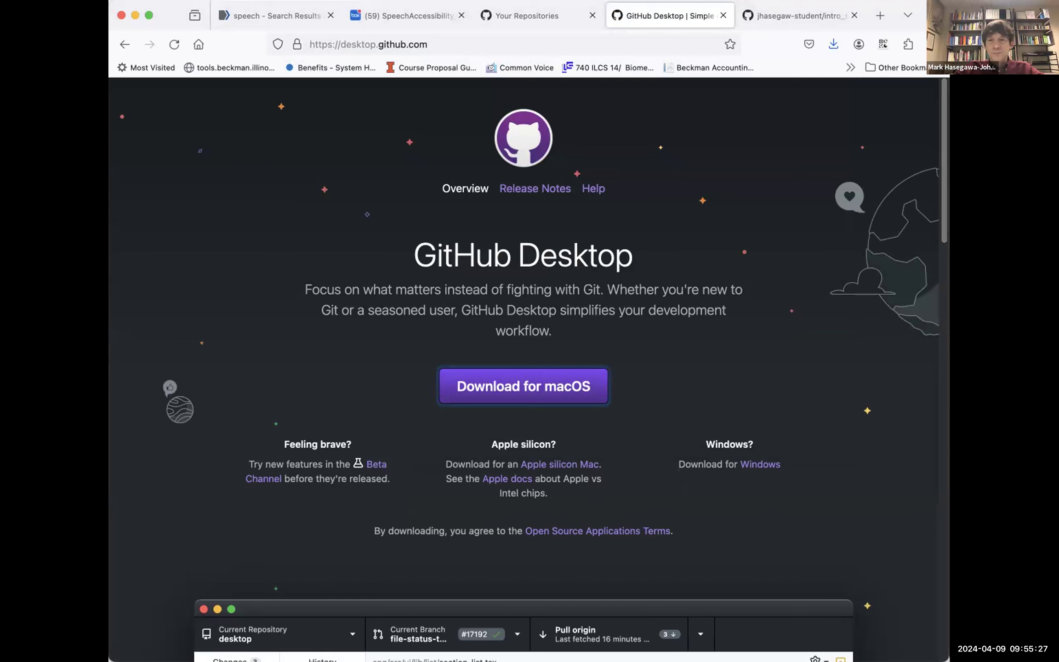
left_click(832, 41)
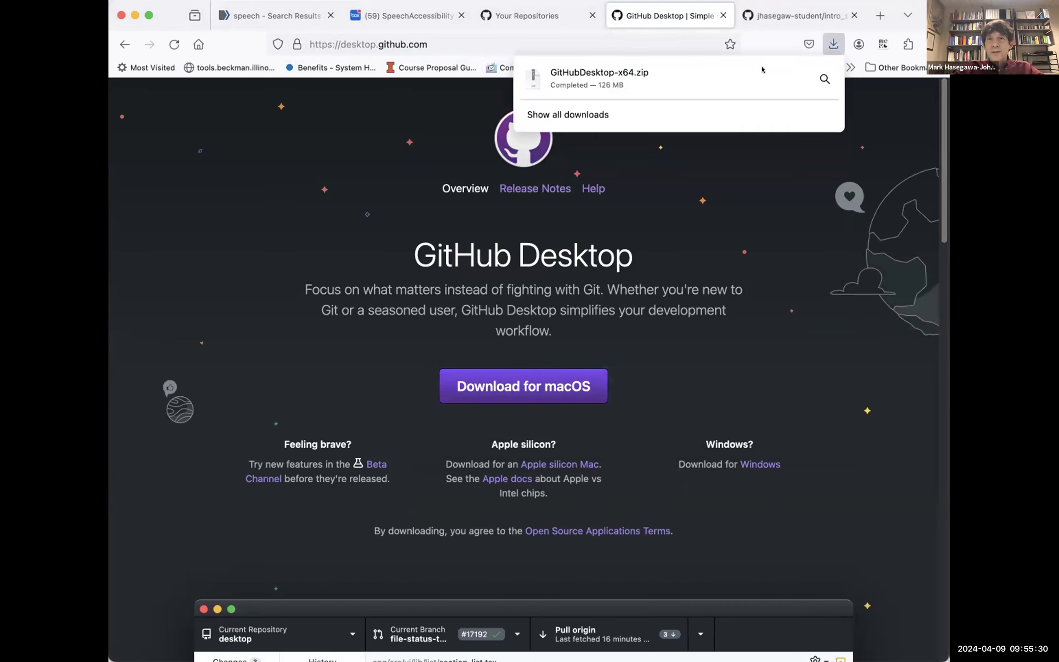
left_click(713, 83)
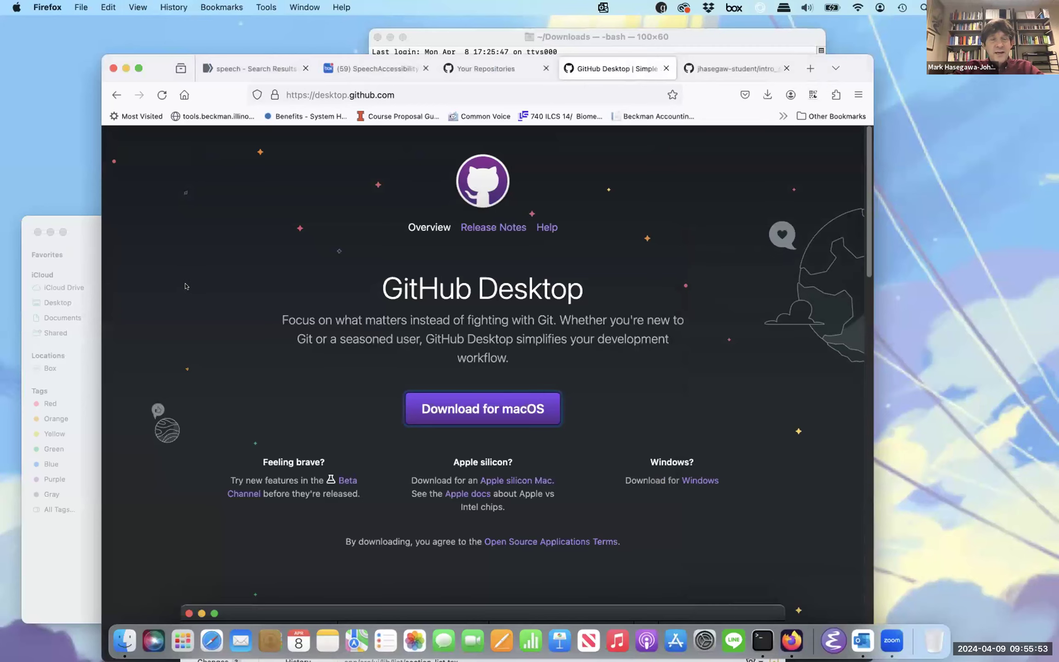
Step: Launch GitHub Desktop from the Downloads folder, approve the internet-download warning, and return to Firefox
left_click(184, 280)
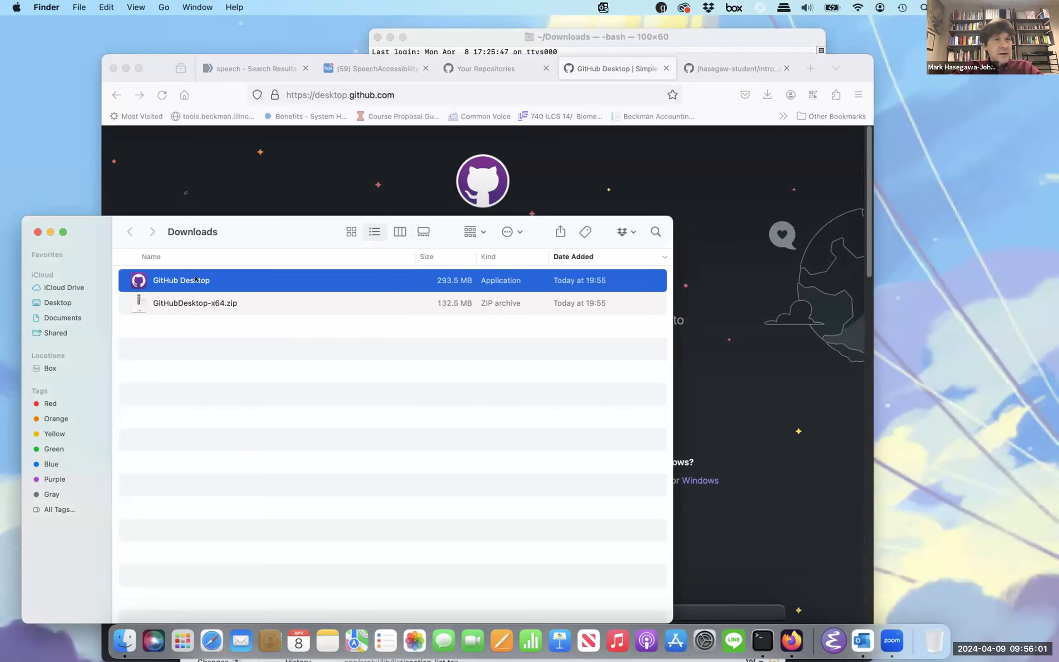
double_click(194, 280)
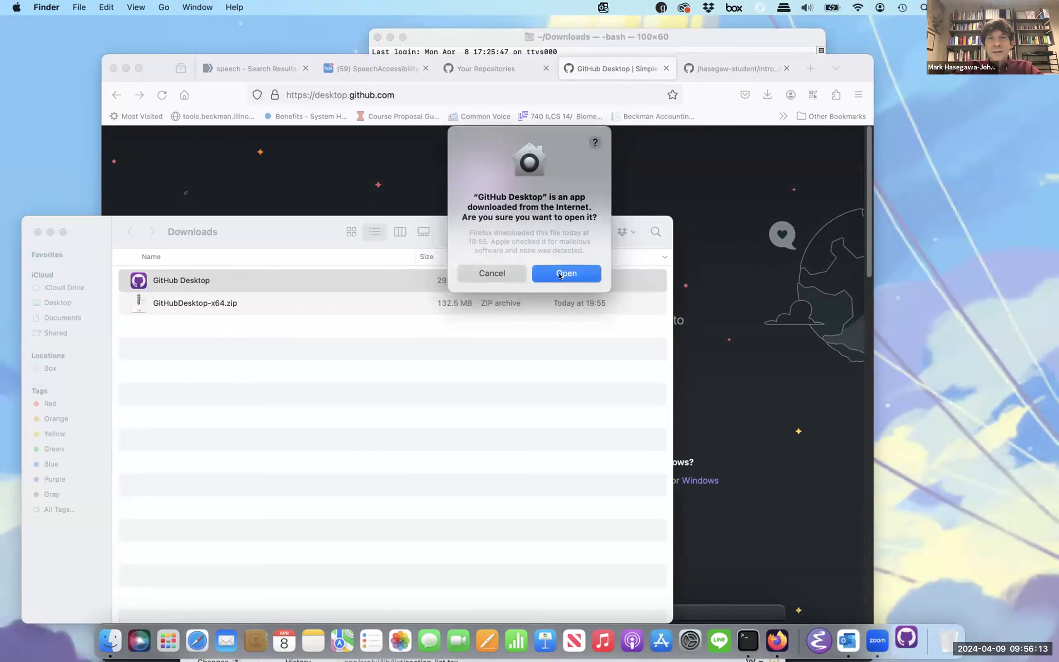
left_click(560, 274)
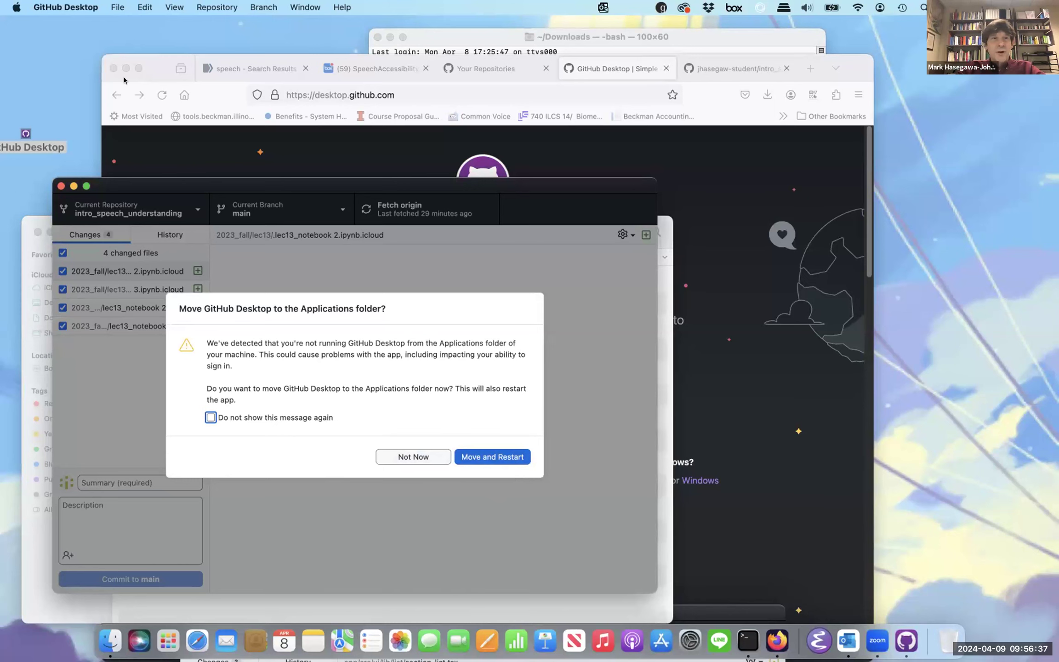
left_click(709, 97)
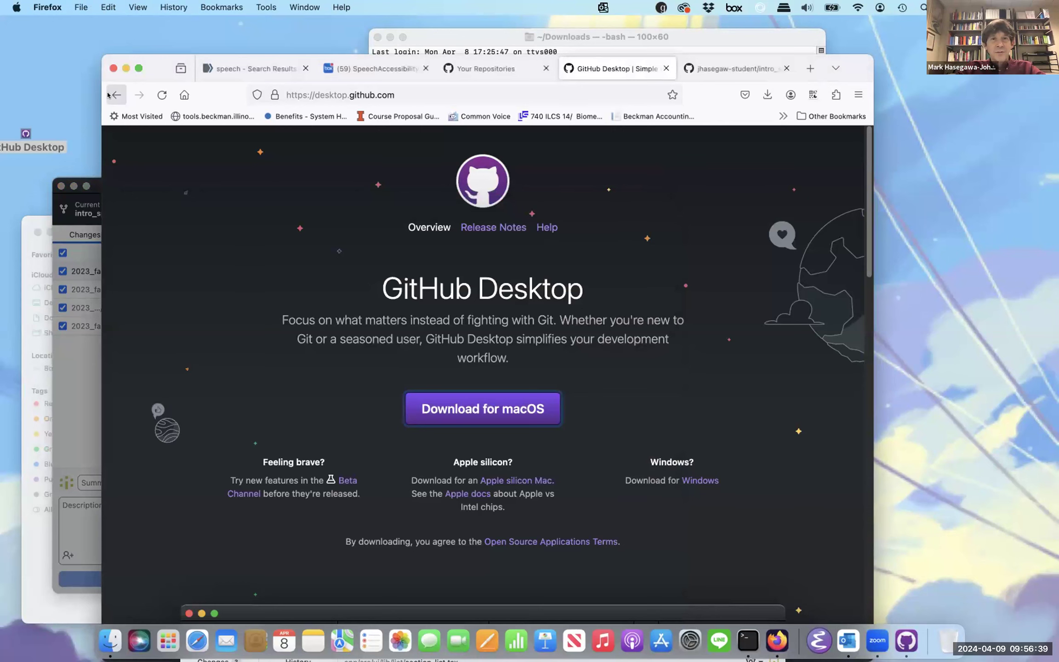
Step: Re-download the macOS GitHub Desktop zip, overwriting the existing GitHubDesktop-x64.zip in Downloads
key("super+Left")
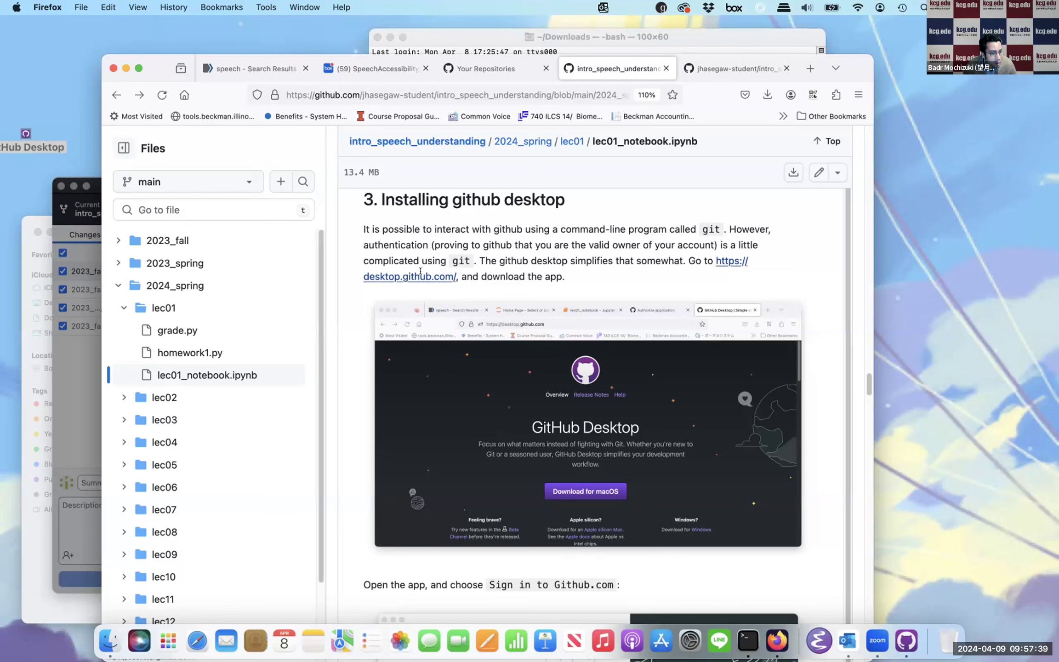
left_click(413, 275)
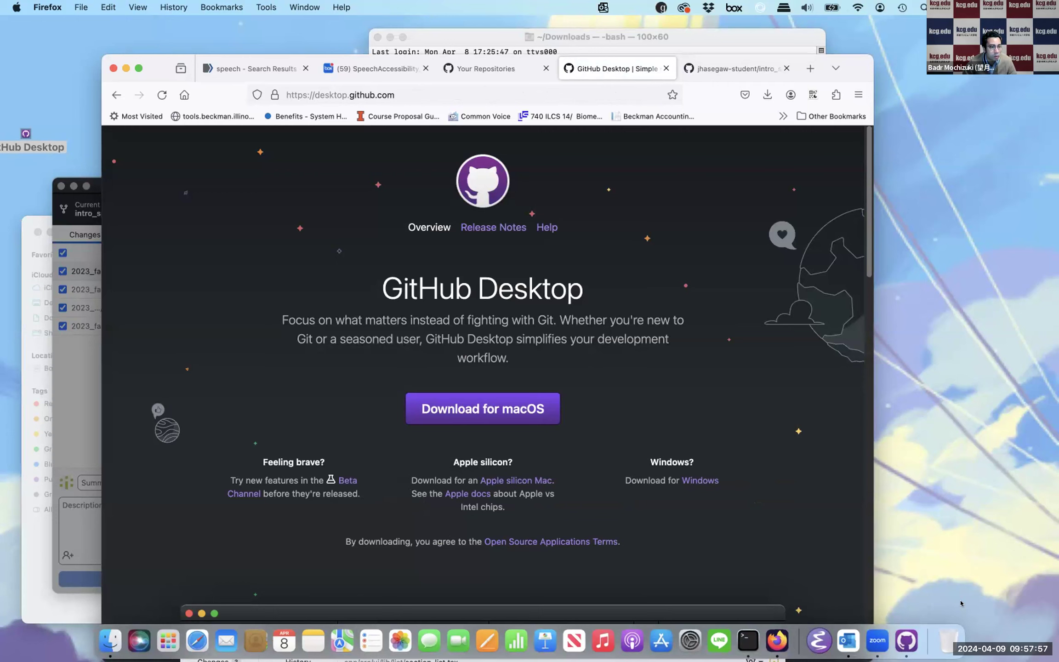
left_click(505, 411)
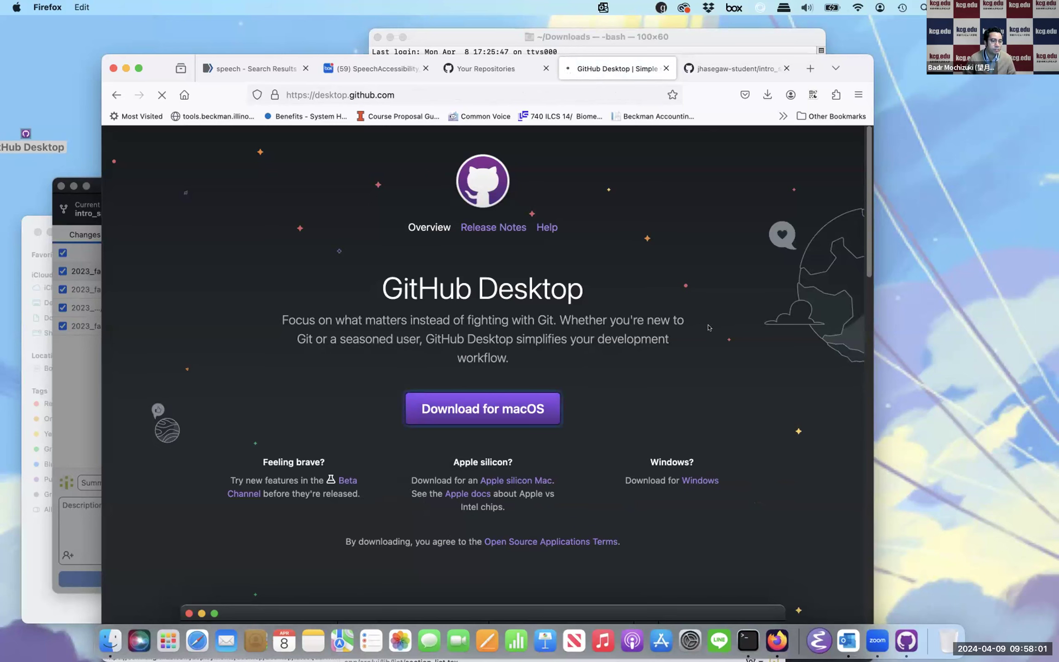
left_click(724, 359)
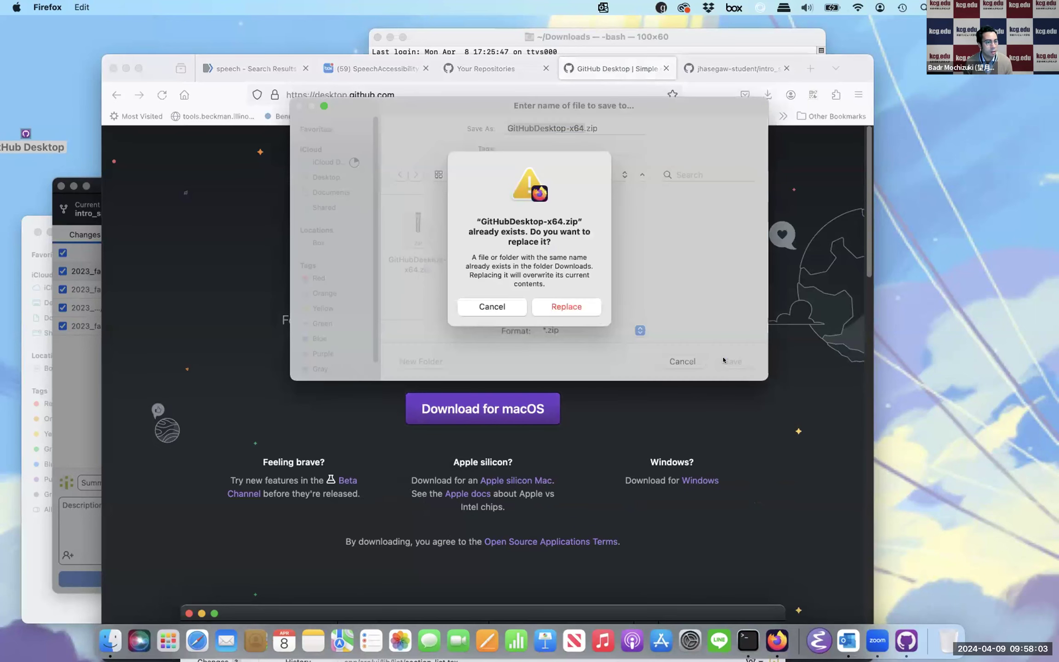
left_click(566, 307)
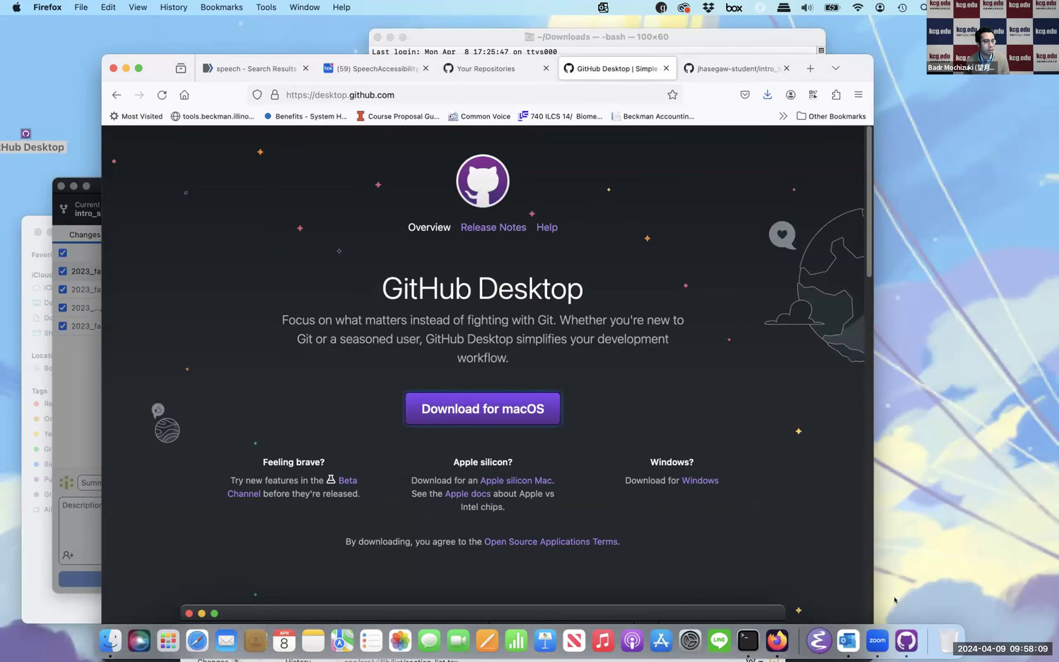
left_click(766, 94)
Step: Unpack the new zip, launch GitHub Desktop, dismiss the -47 error, and close the Downloads window
left_click(667, 136)
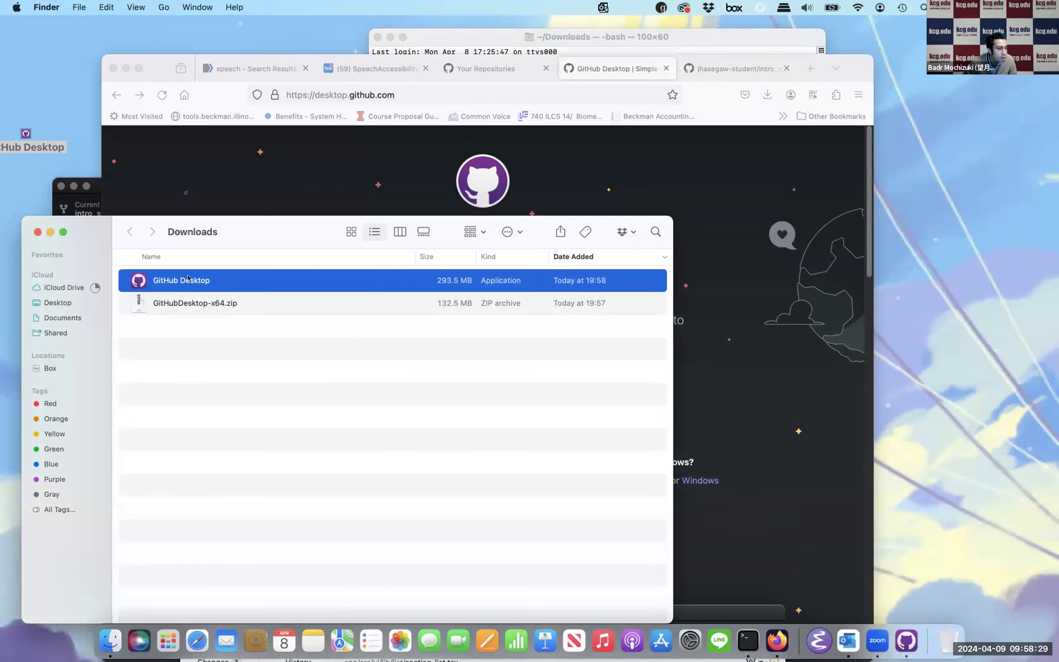
double_click(188, 277)
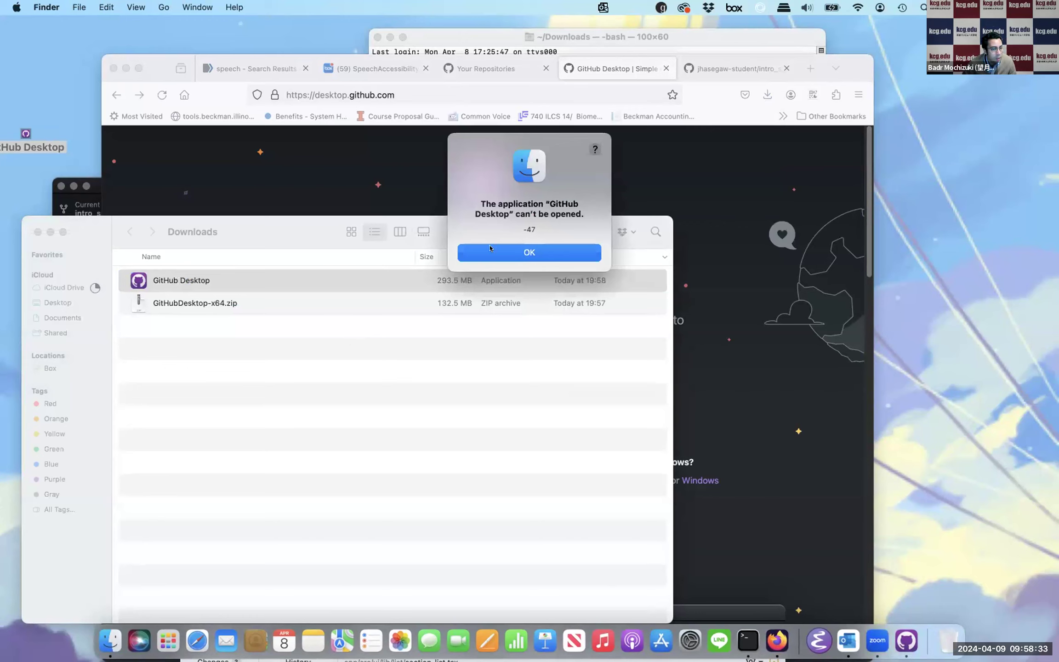
left_click(490, 248)
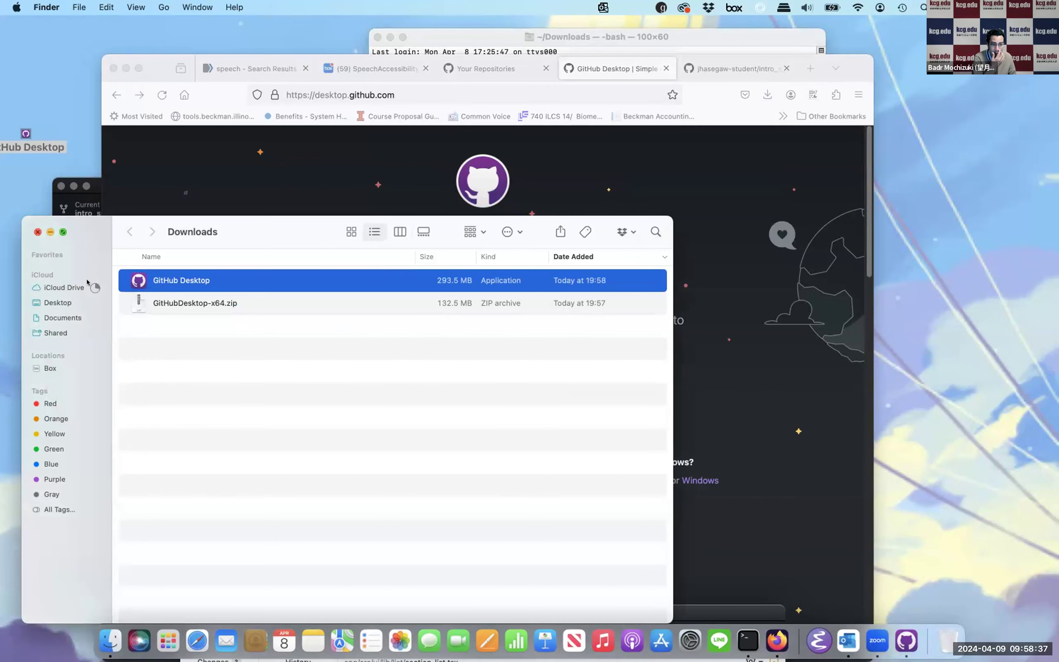
left_click(36, 232)
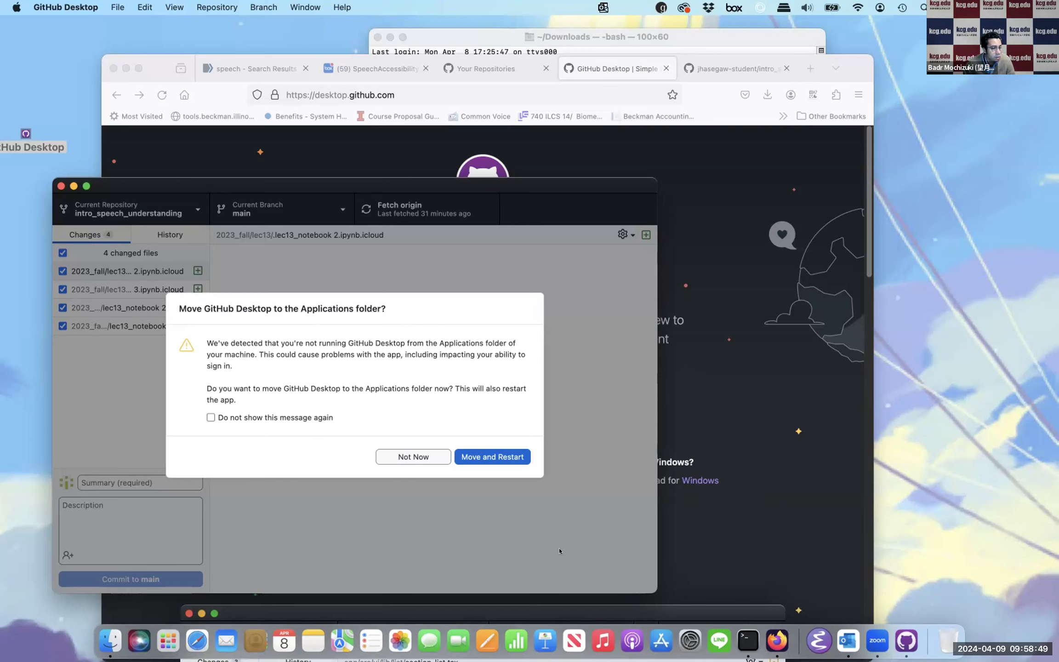
Step: Use Move and Restart to put GitHub Desktop in Applications, then bring Firefox forward
left_click(490, 457)
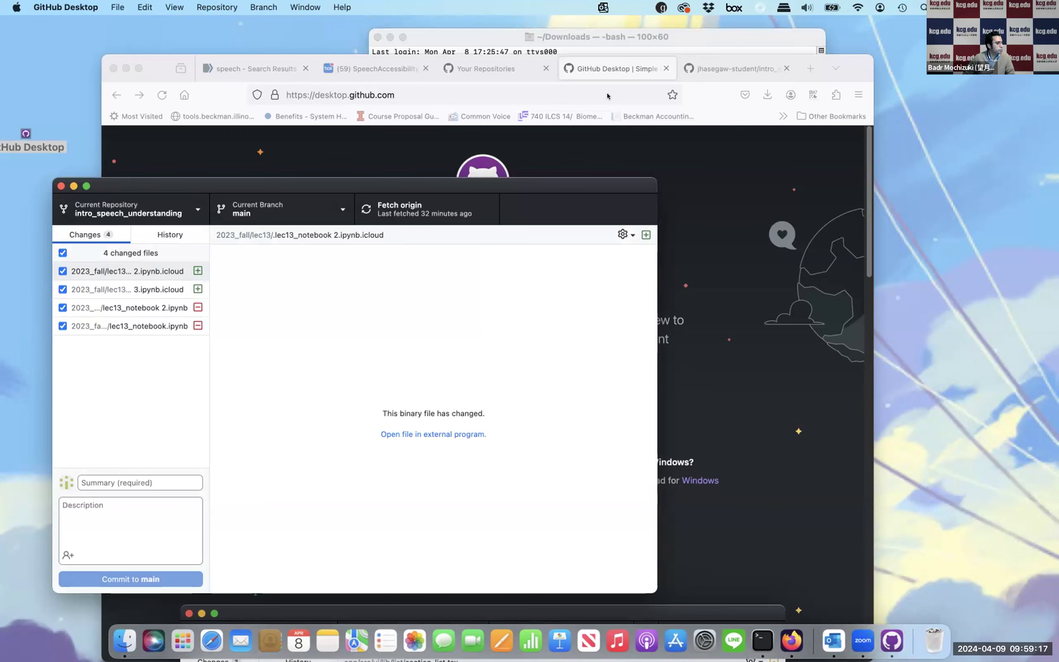
left_click(115, 95)
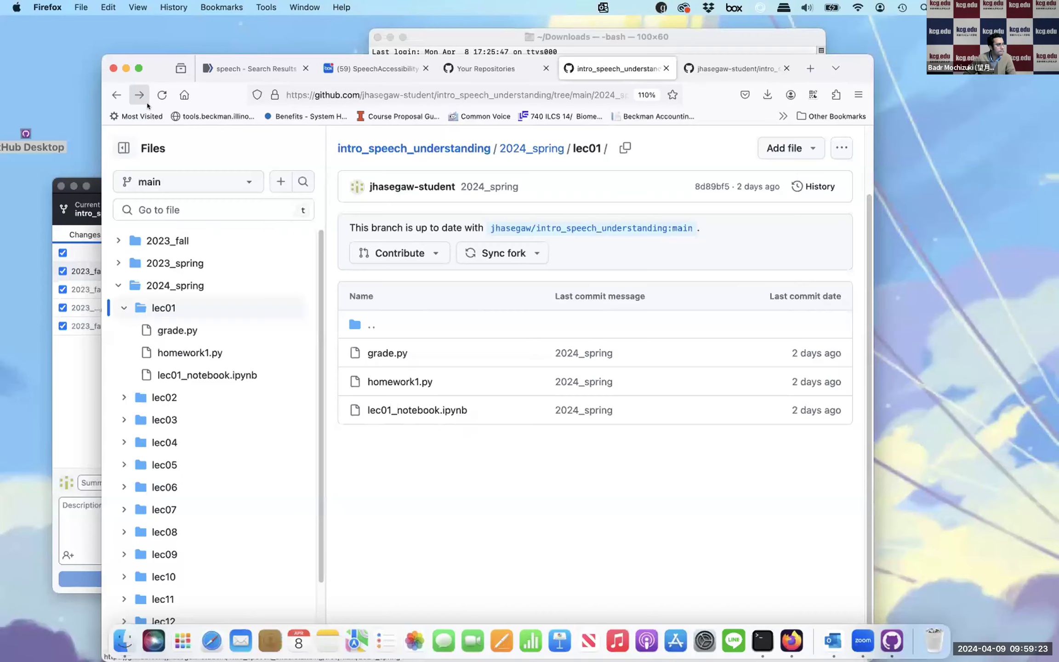
Step: Return to lec01_notebook.ipynb and read through its GitHub Desktop installation steps
left_click(417, 409)
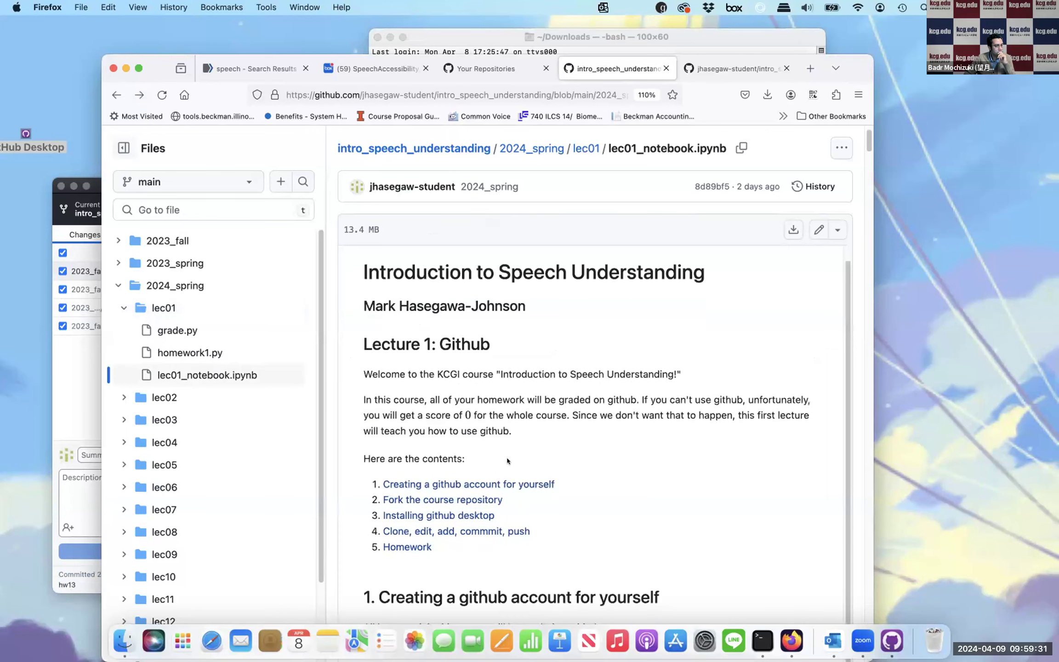
scroll(508, 461, "down", 4)
scroll(507, 461, "down", 10)
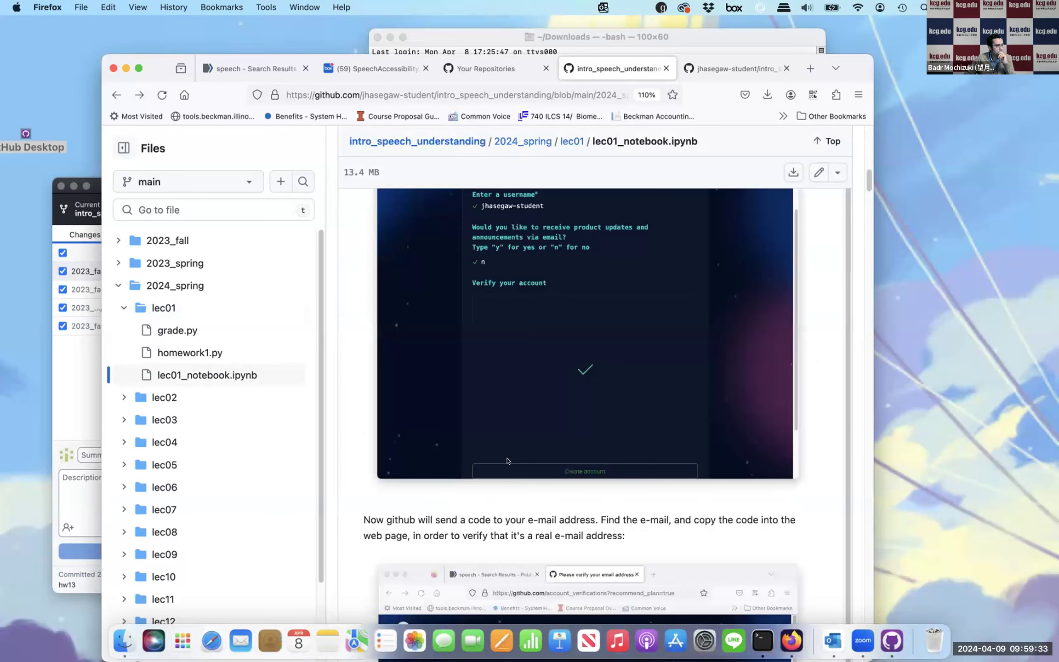
scroll(508, 460, "down", 10)
scroll(507, 461, "down", 10)
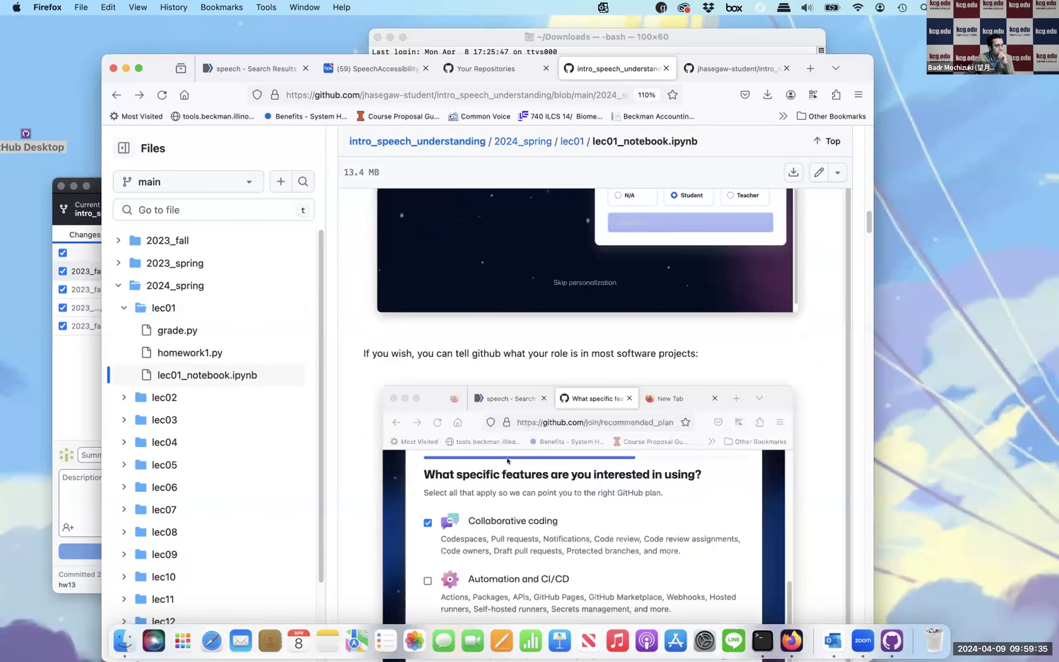
scroll(507, 461, "down", 10)
scroll(508, 461, "down", 10)
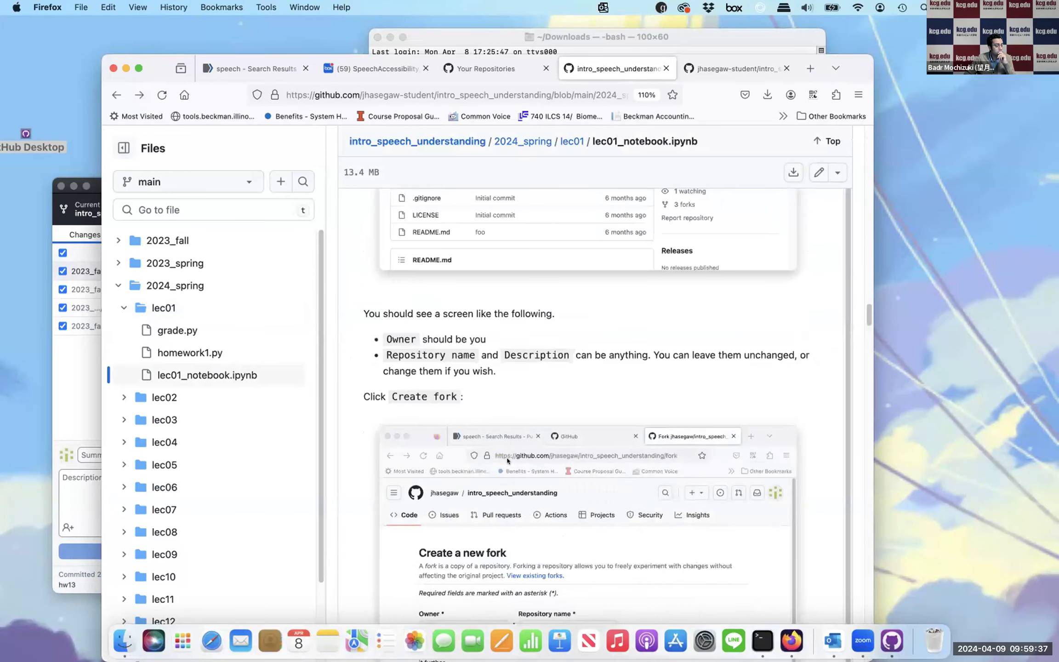
scroll(508, 461, "down", 10)
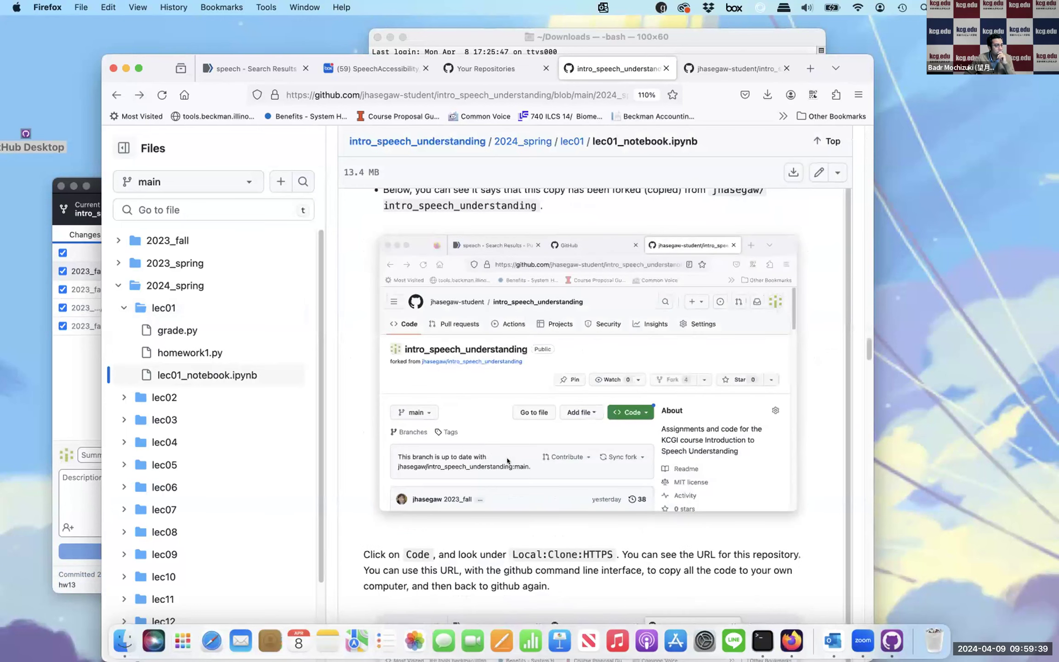
scroll(507, 461, "down", 10)
scroll(508, 460, "up", 2)
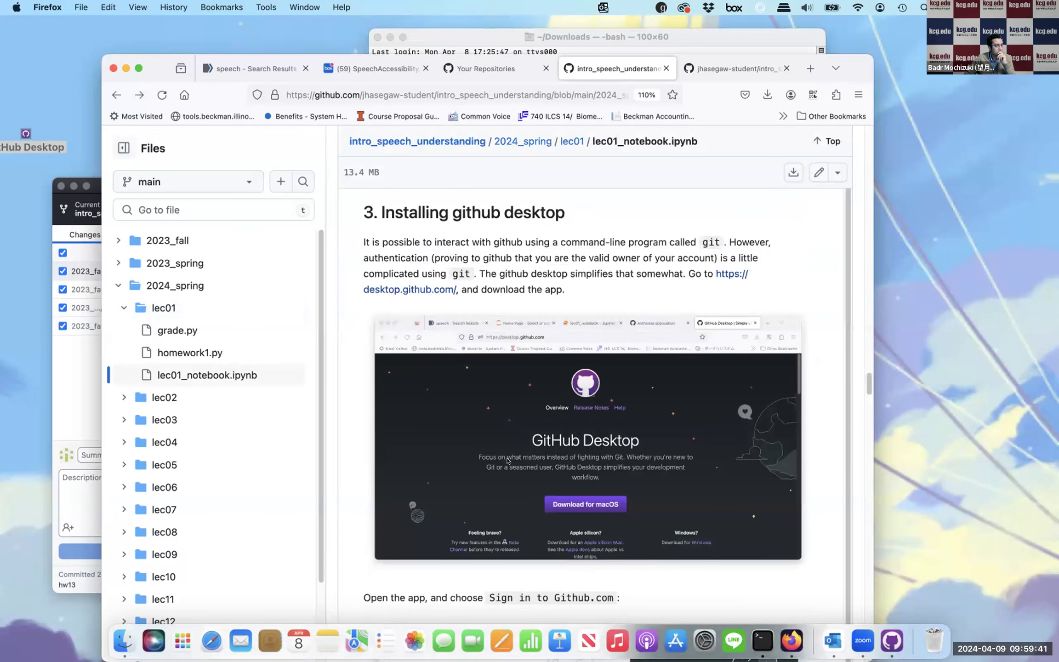
scroll(507, 461, "down", 8)
scroll(507, 461, "down", 14)
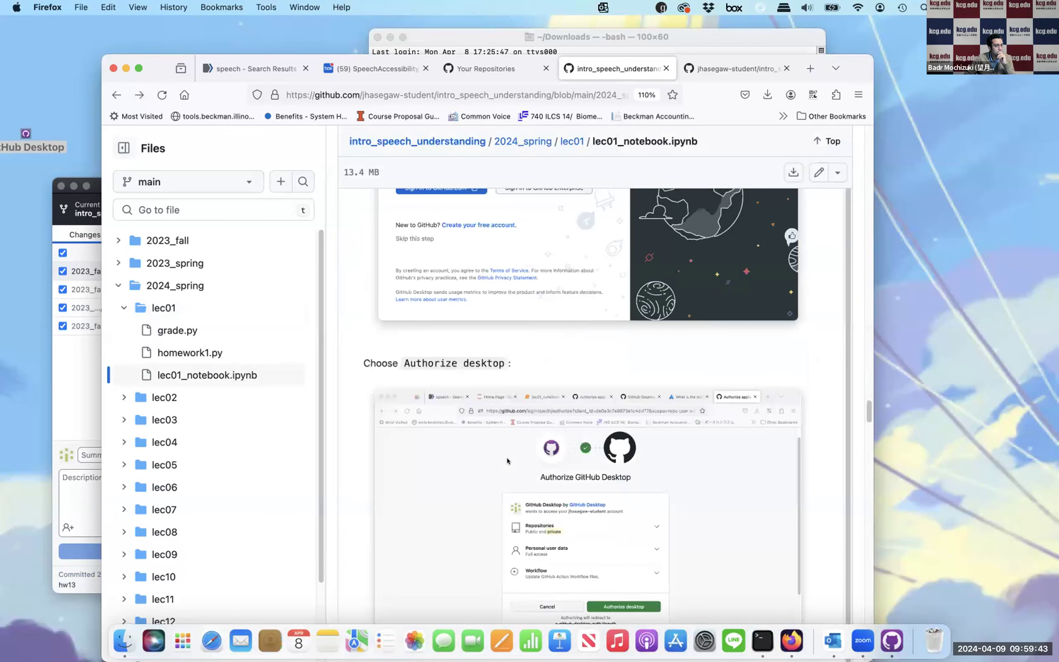
scroll(508, 461, "up", 12)
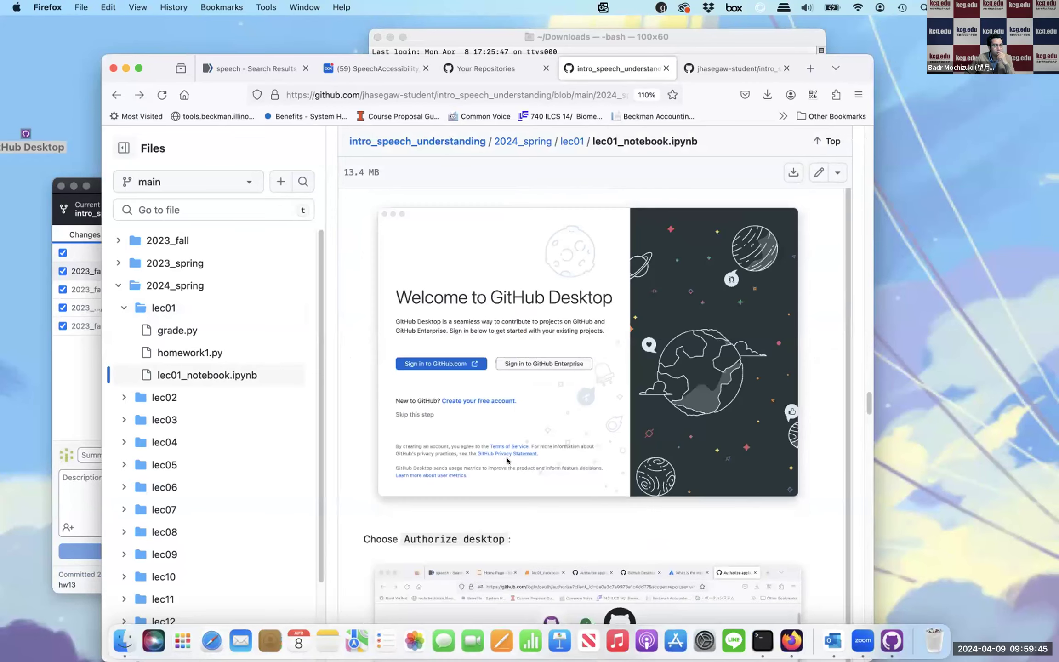
scroll(507, 461, "down", 5)
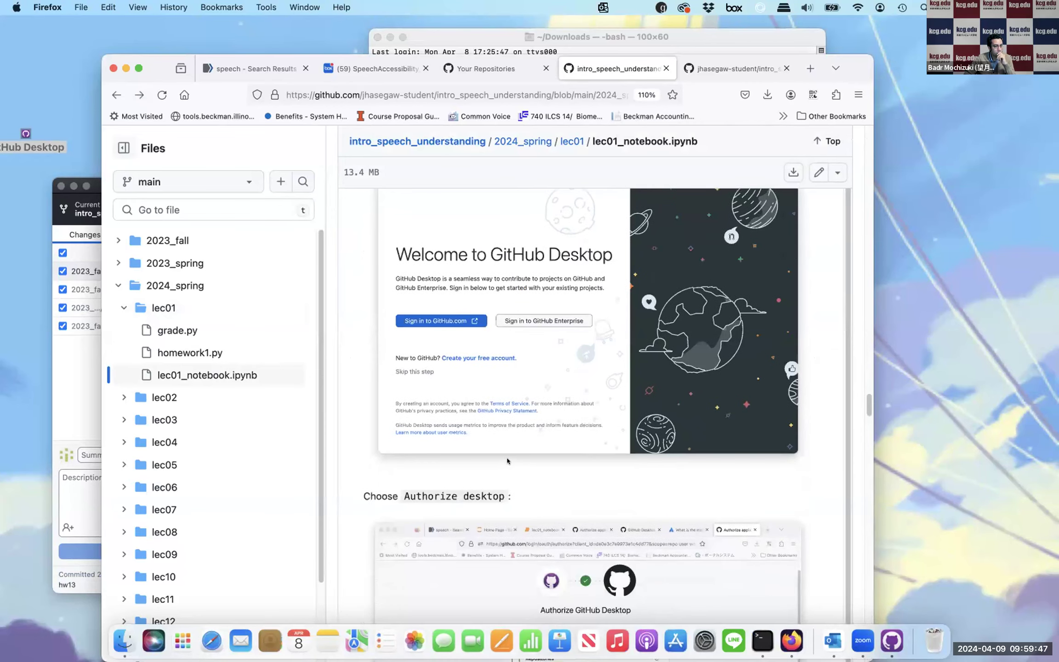
scroll(649, 448, "down", 2)
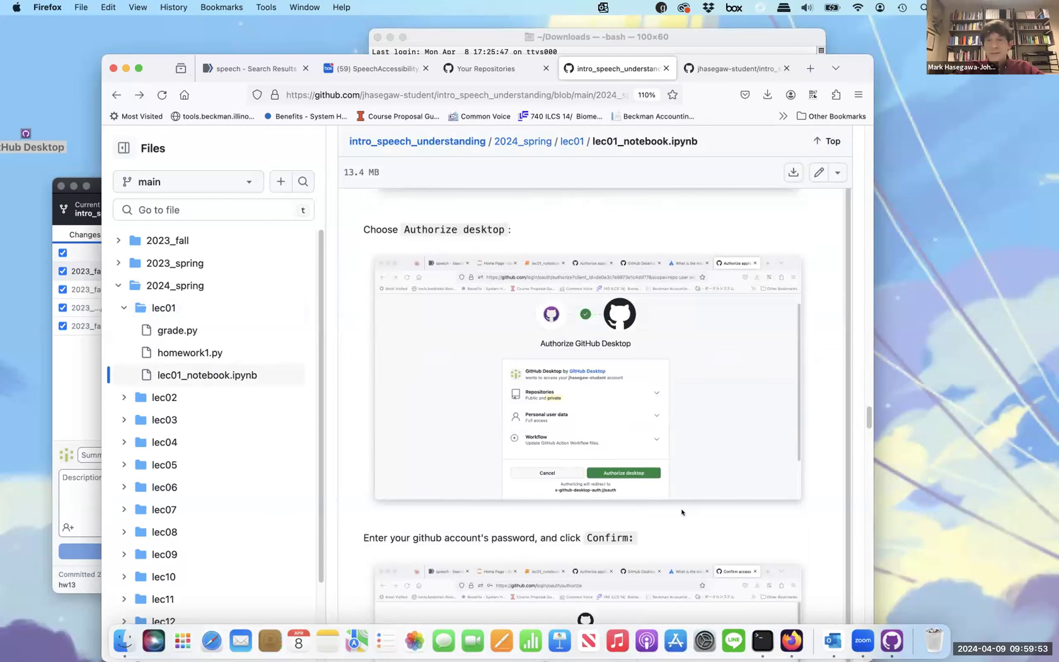
Step: Continue through the notebook's sign-in and cloning instructions, then switch to GitHub Desktop
scroll(681, 512, "up", 1)
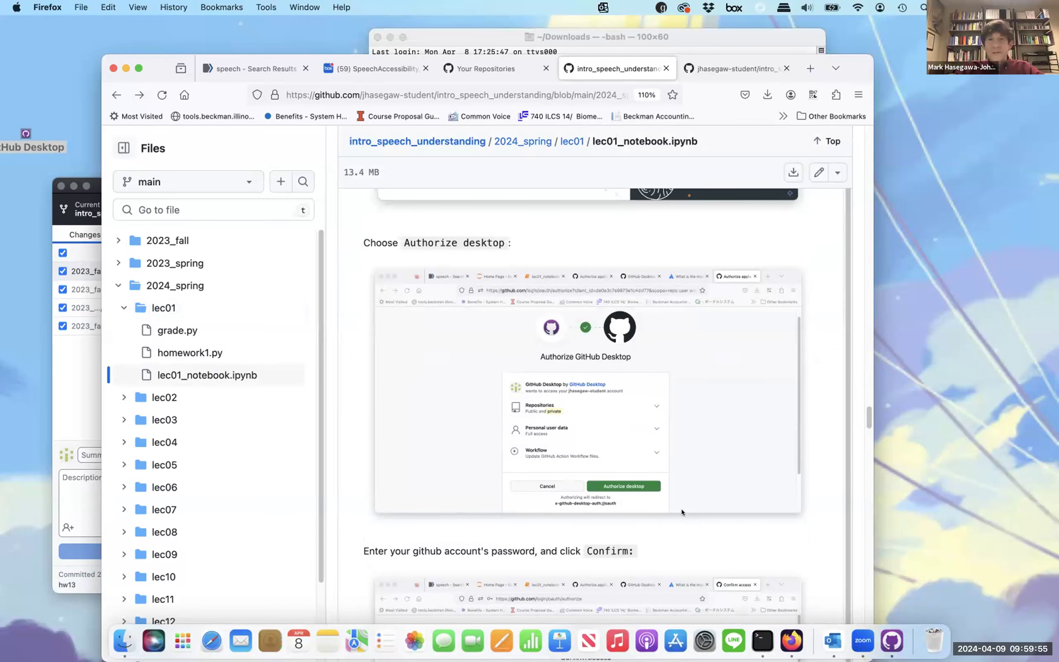
scroll(682, 512, "up", 10)
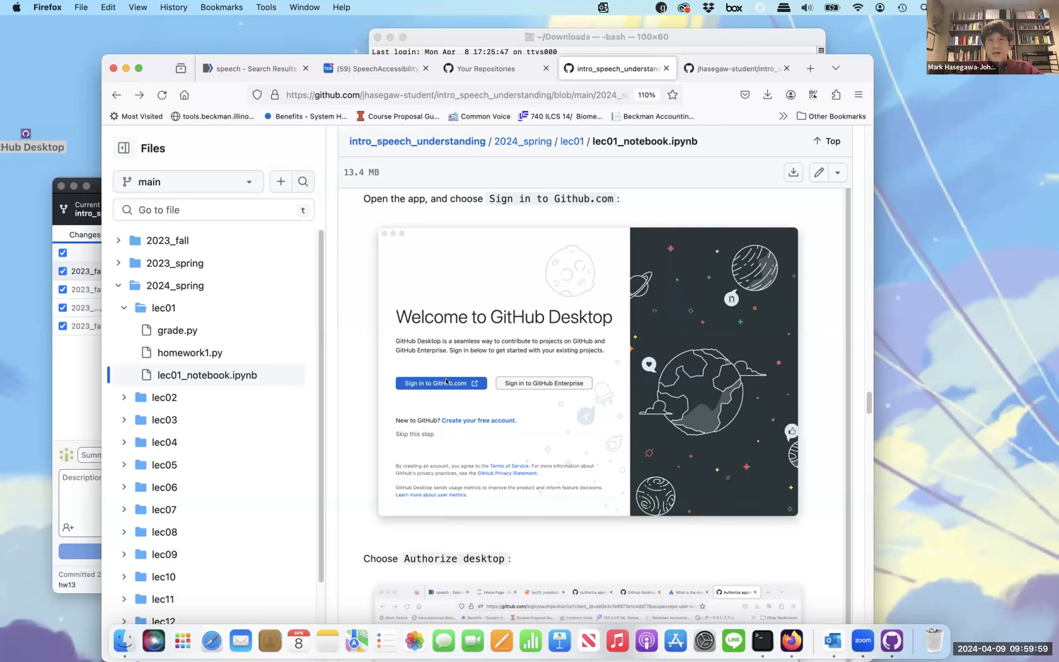
scroll(446, 381, "up", 3)
scroll(505, 460, "down", 10)
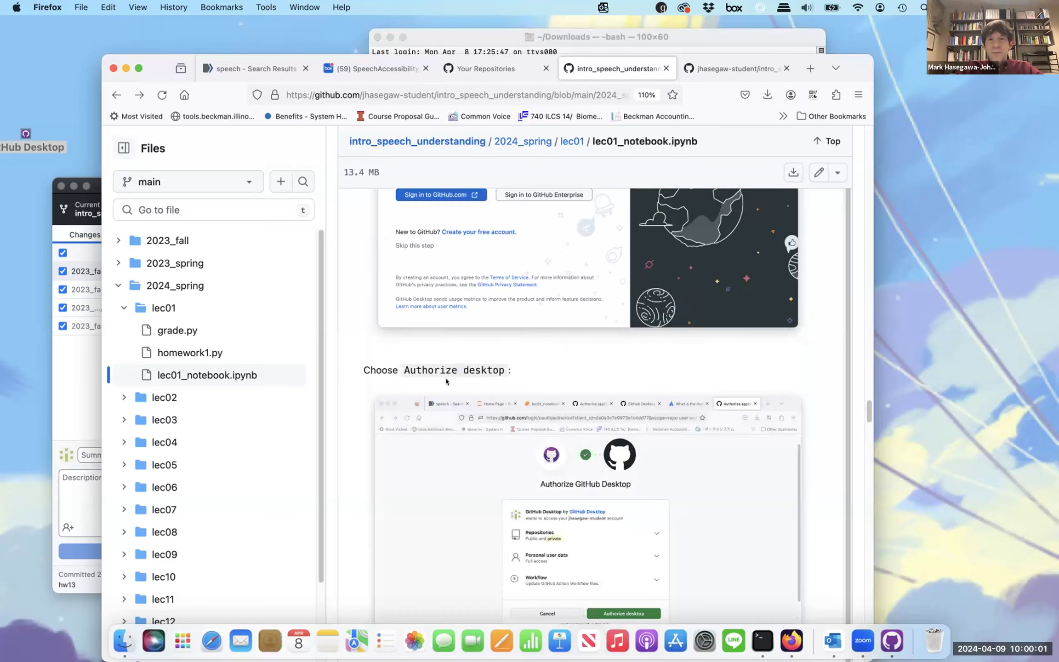
scroll(648, 551, "up", 1)
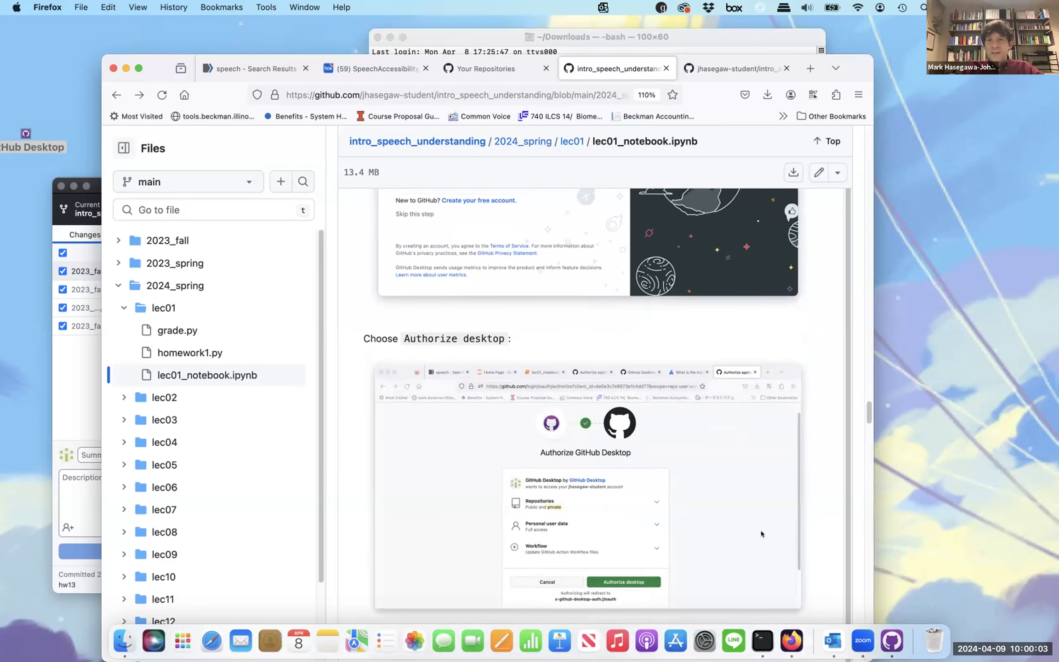
scroll(761, 533, "down", 5)
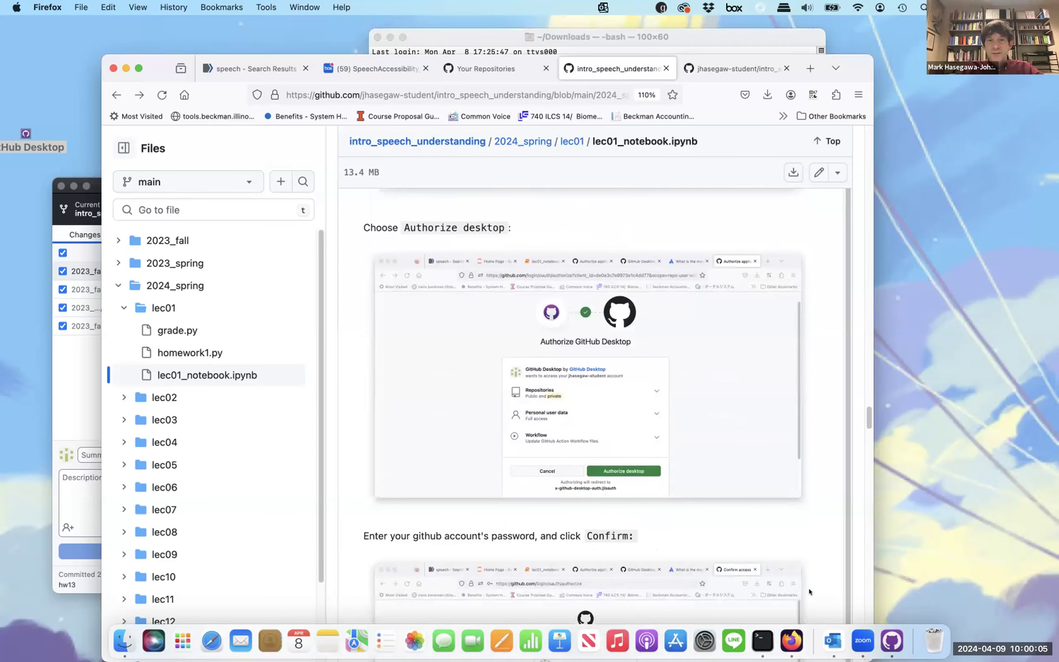
scroll(809, 591, "down", 2)
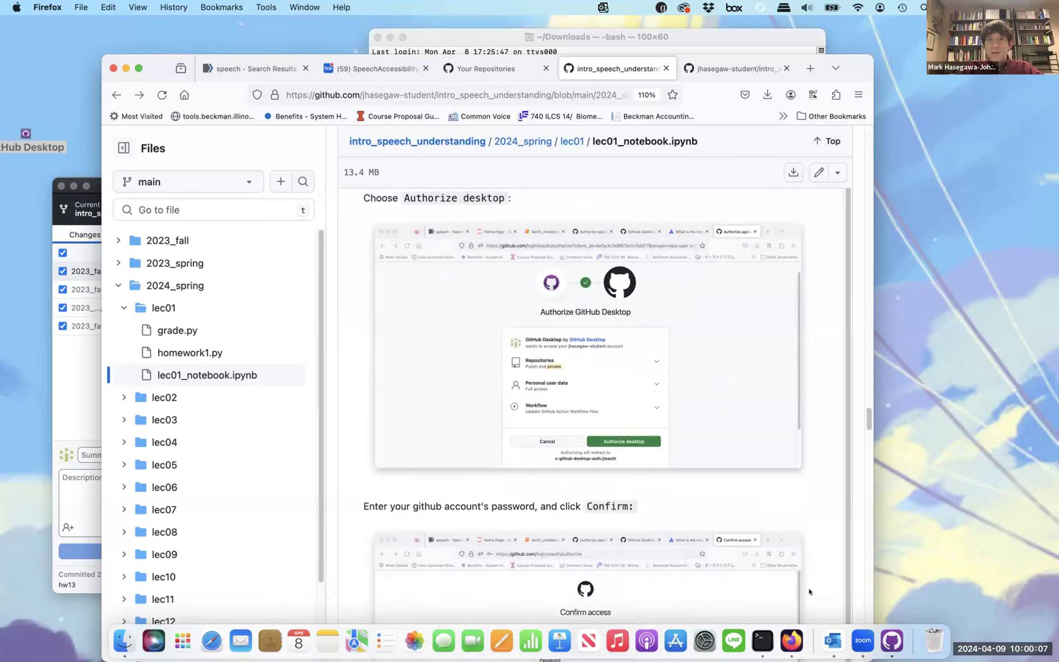
scroll(809, 592, "down", 12)
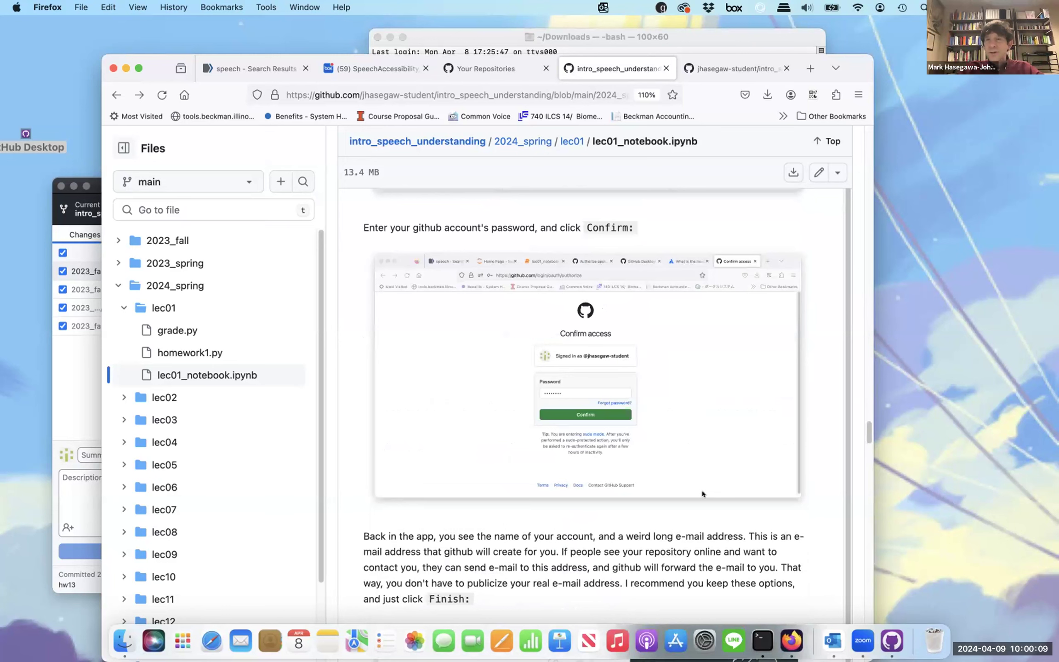
scroll(703, 494, "down", 1)
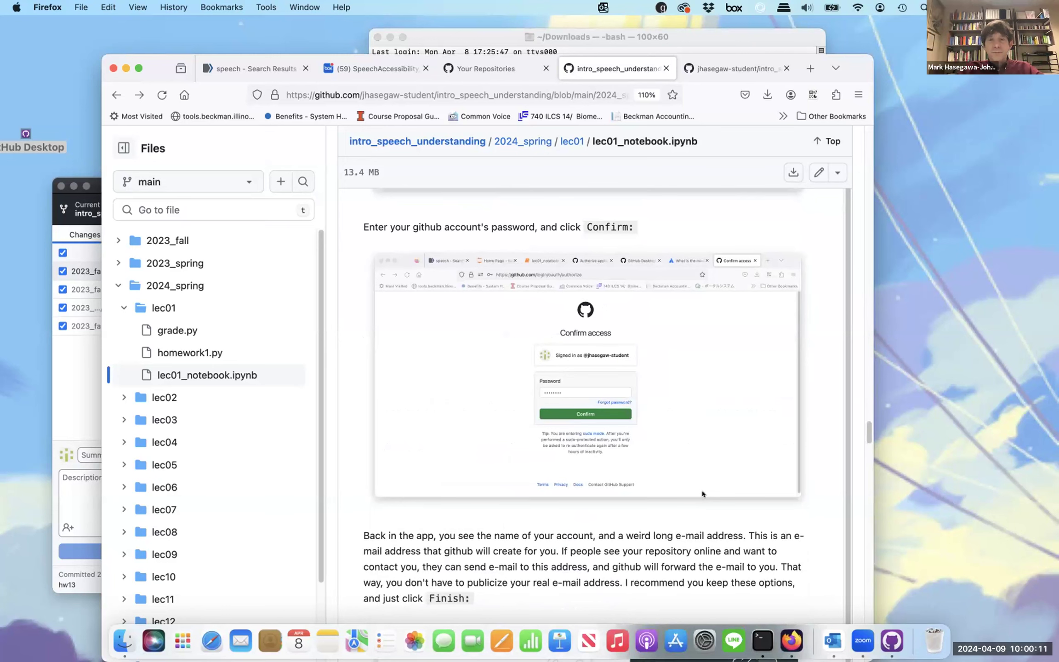
scroll(703, 494, "down", 1)
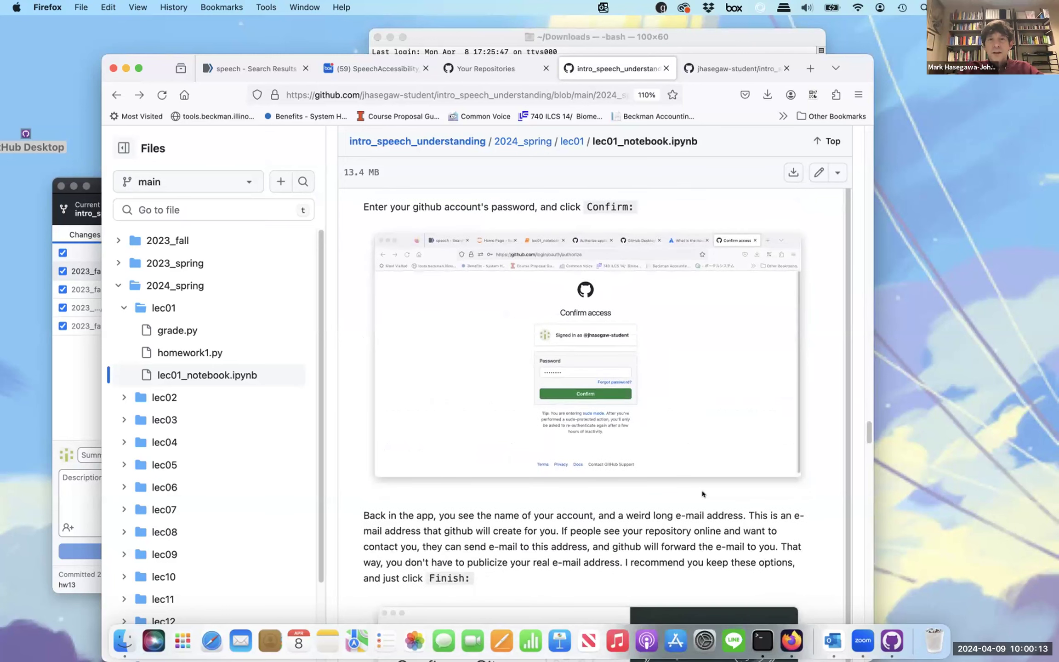
scroll(703, 493, "down", 8)
scroll(702, 494, "down", 4)
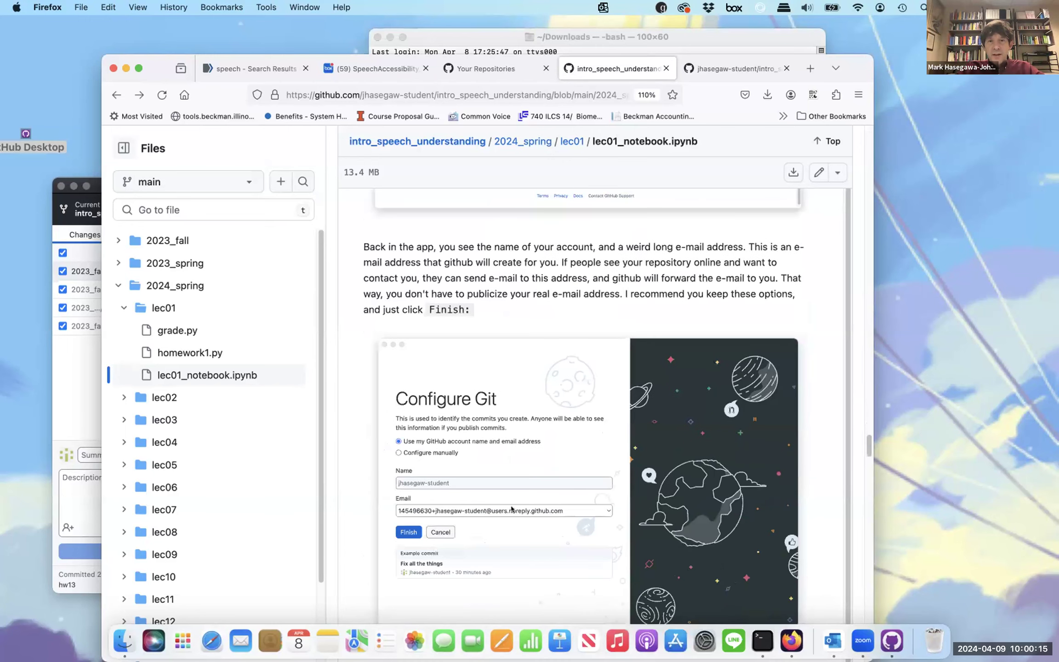
scroll(508, 514, "down", 1)
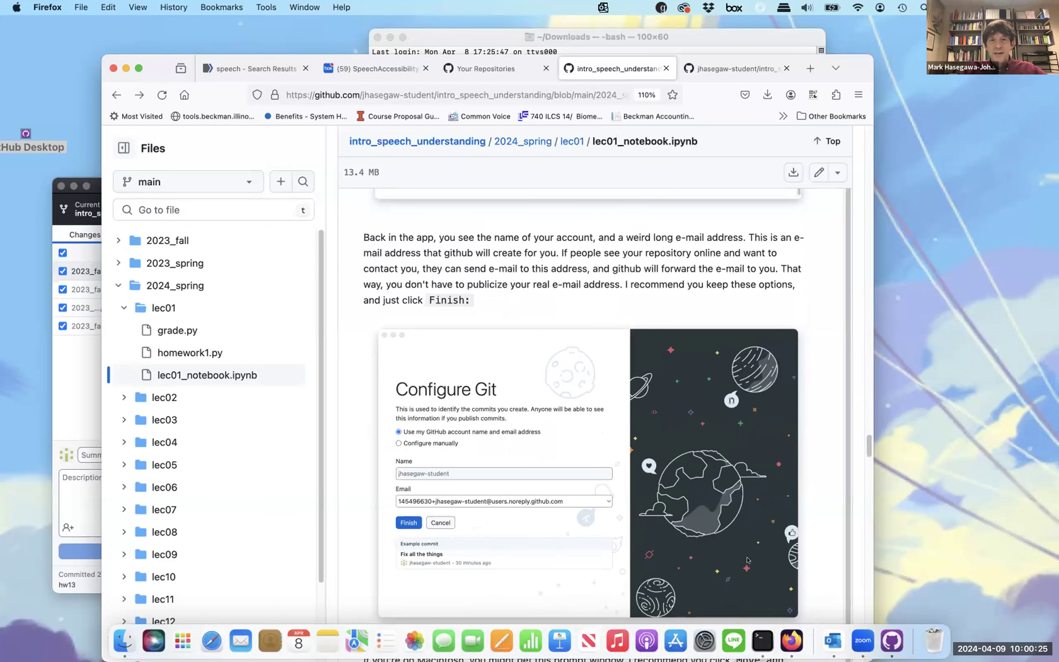
scroll(746, 560, "down", 10)
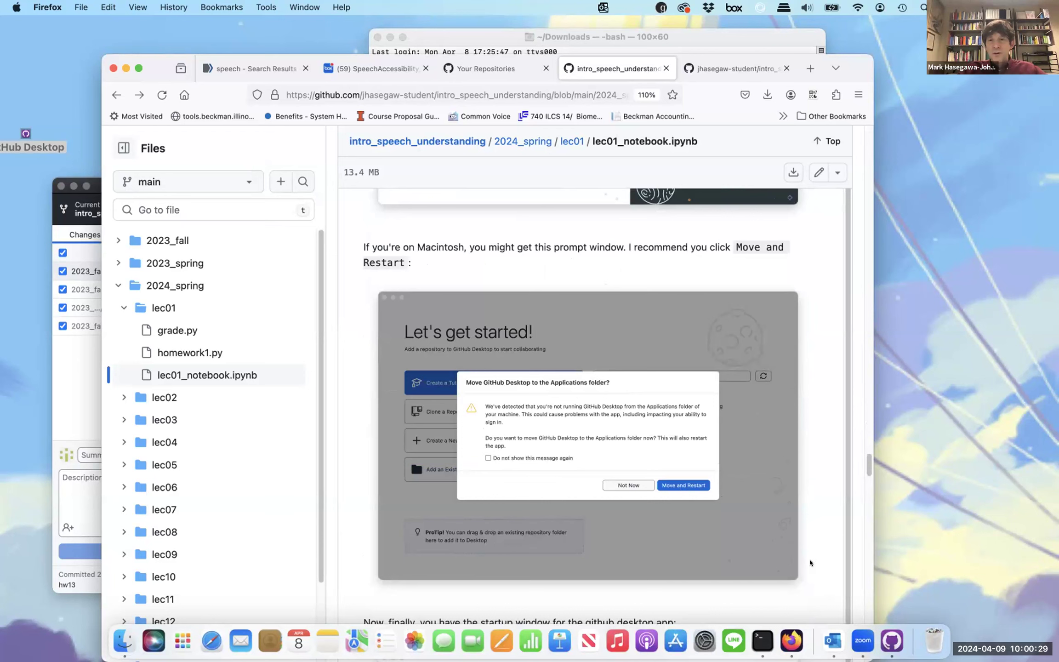
scroll(810, 563, "down", 3)
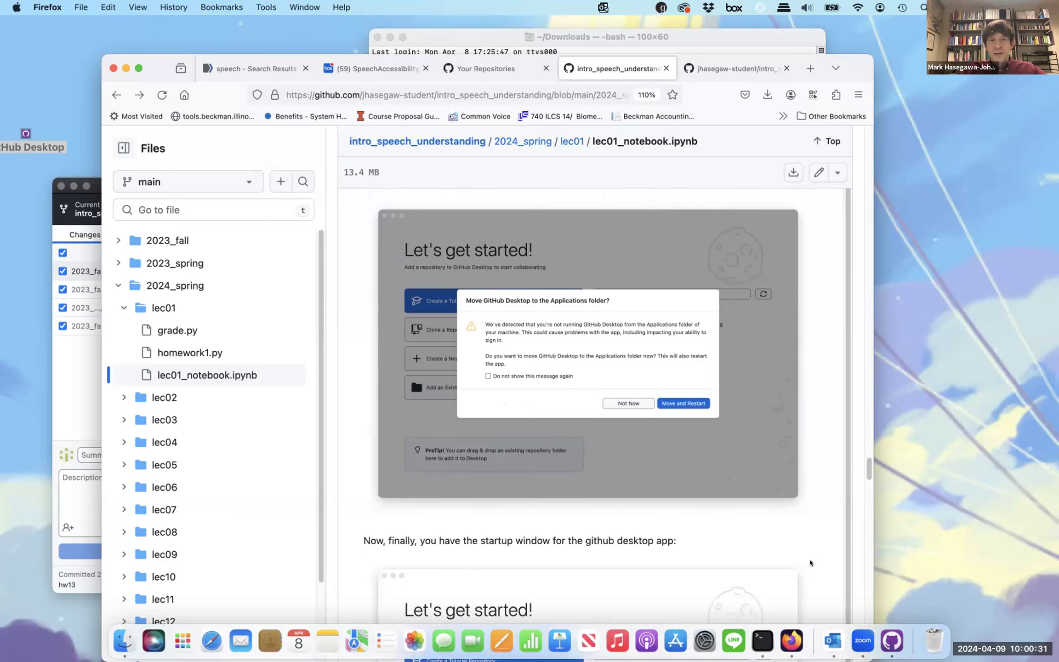
scroll(810, 563, "down", 5)
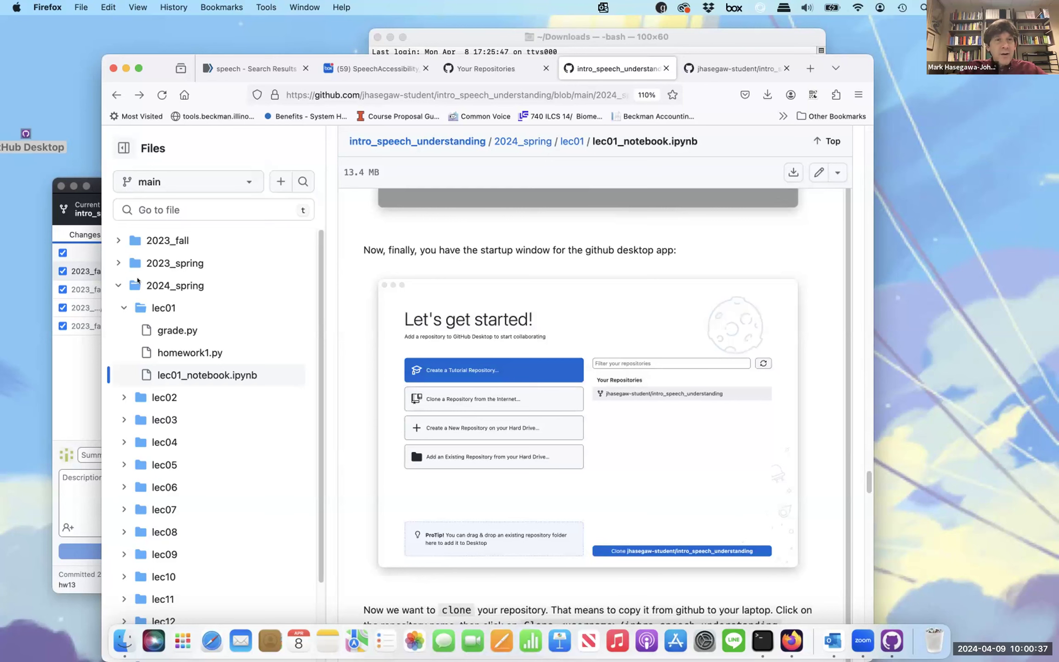
key("super+Tab")
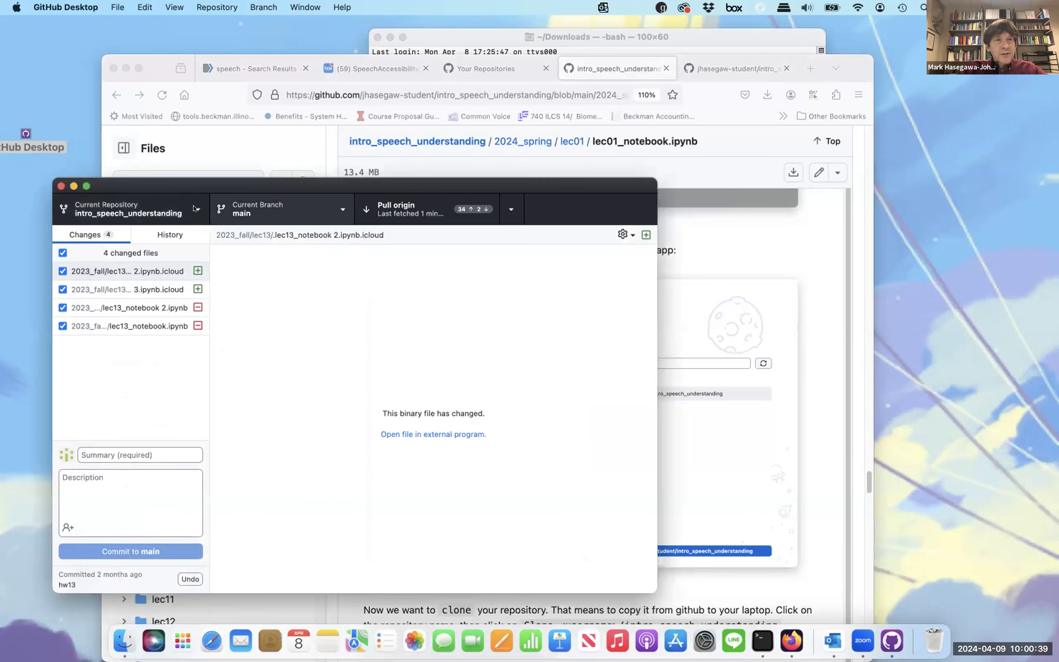
Step: Remove the intro_speech_understanding repository from GitHub Desktop and move its local files to the Trash
left_click(194, 208)
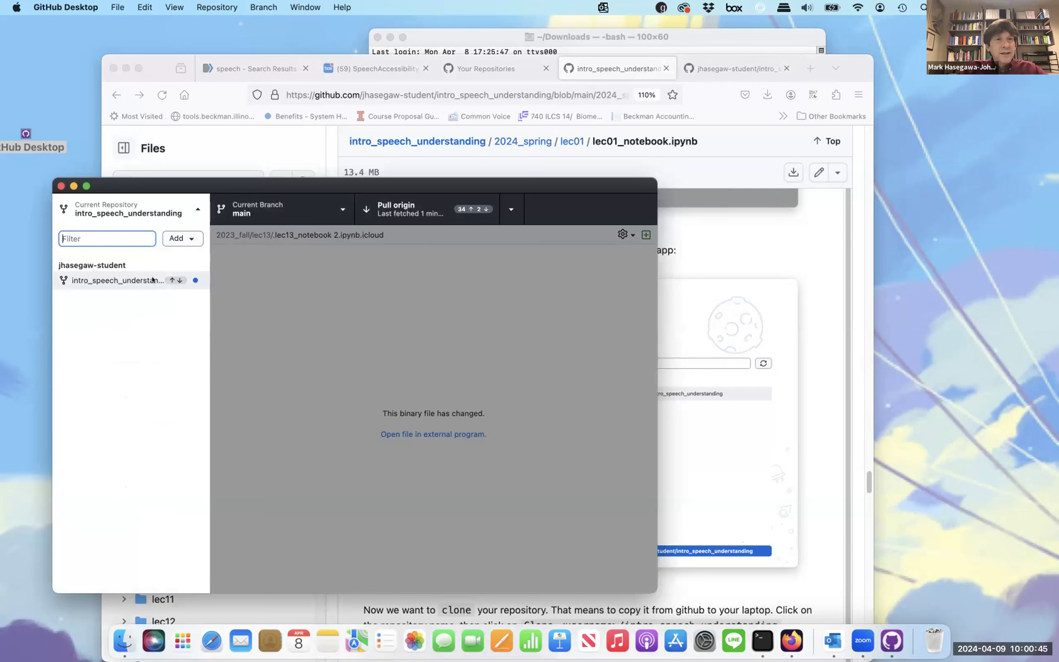
right_click(118, 279)
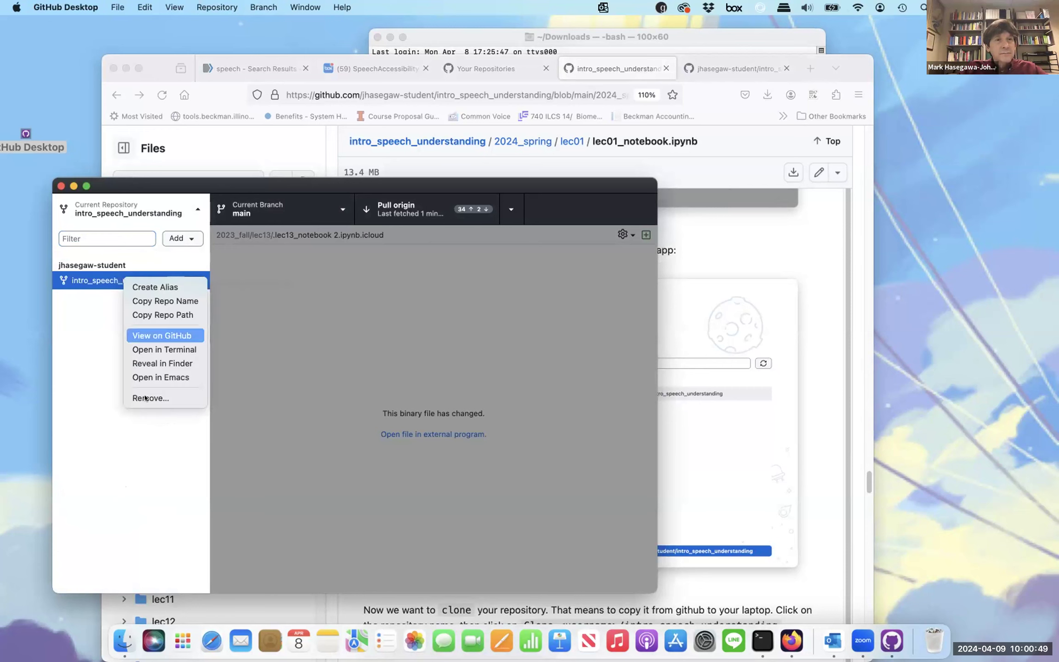
left_click(428, 452)
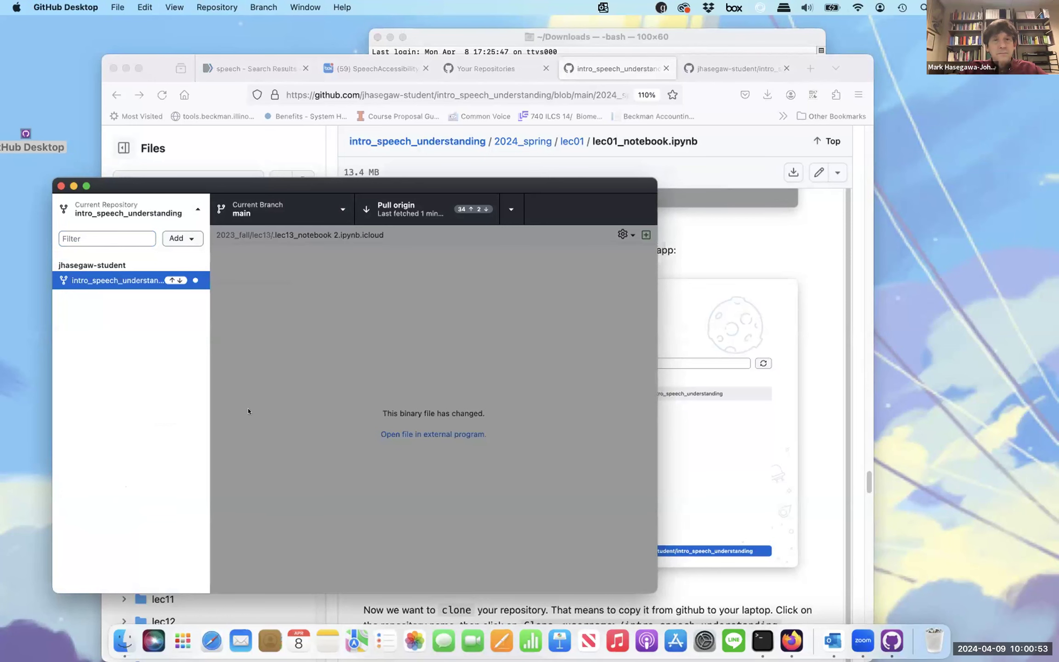
left_click(258, 413)
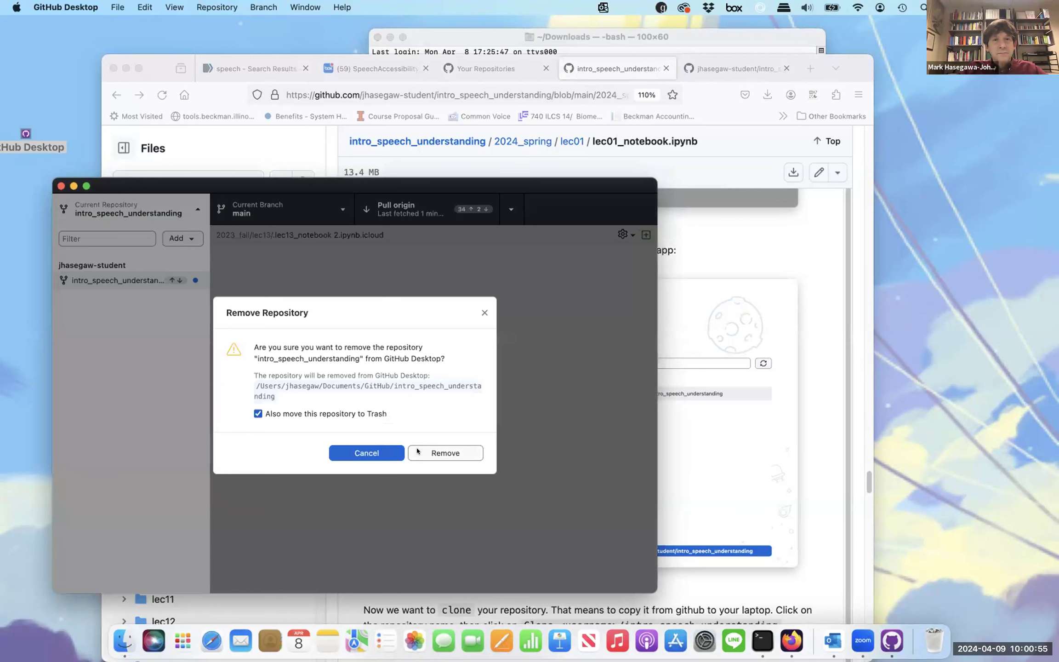
left_click(420, 451)
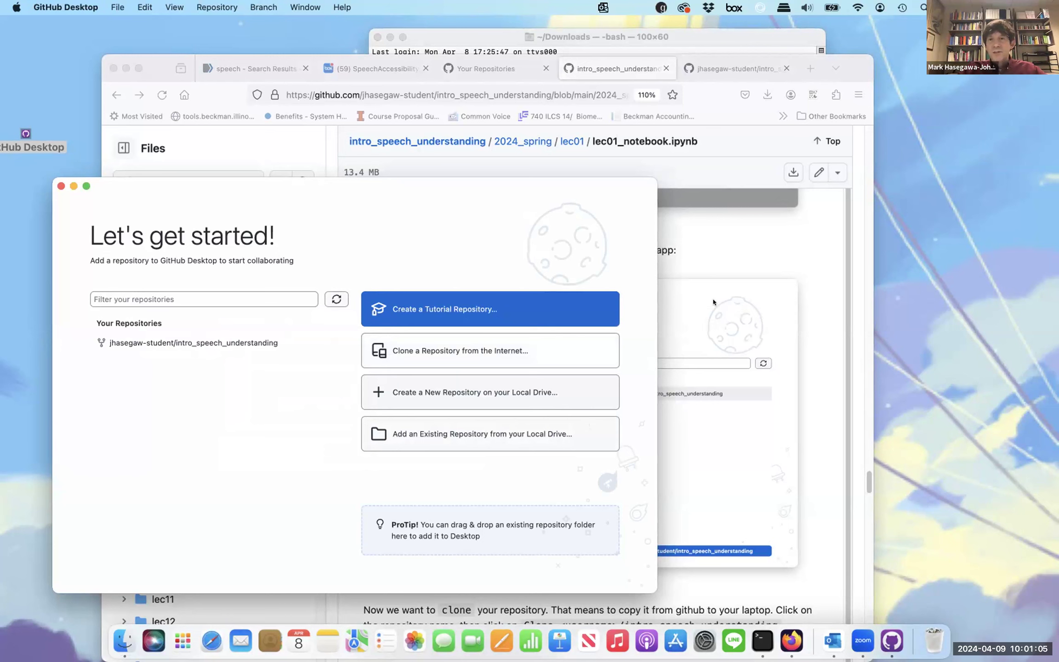
left_click(660, 409)
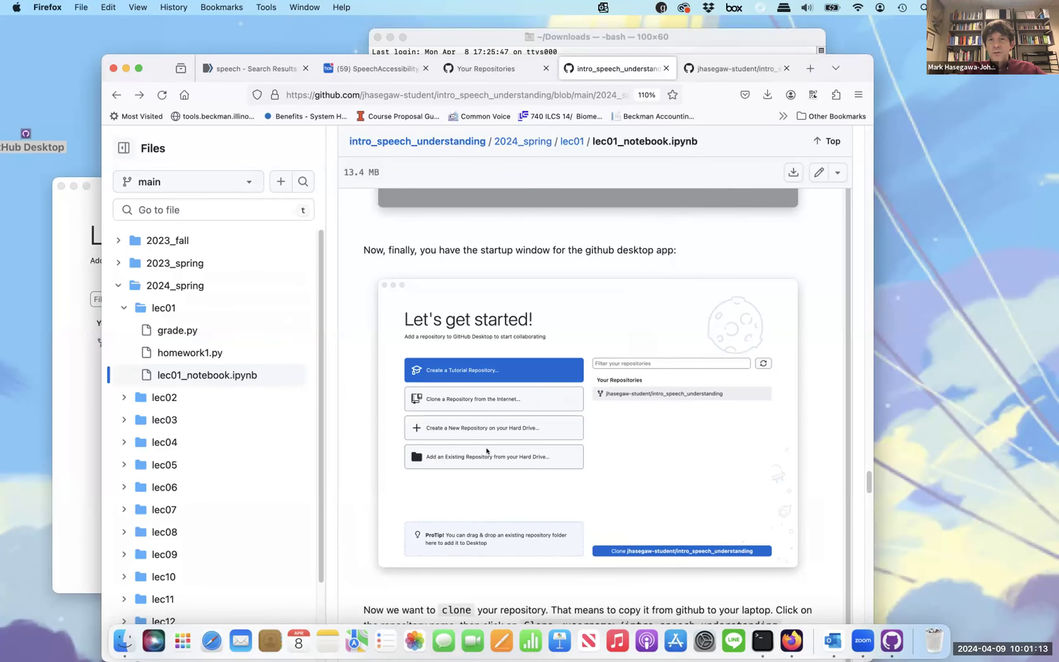
Step: Read the notebook's Clone and fork-dialog screenshots, then bring GitHub Desktop's welcome window forward
scroll(487, 440, "down", 5)
scroll(487, 451, "down", 7)
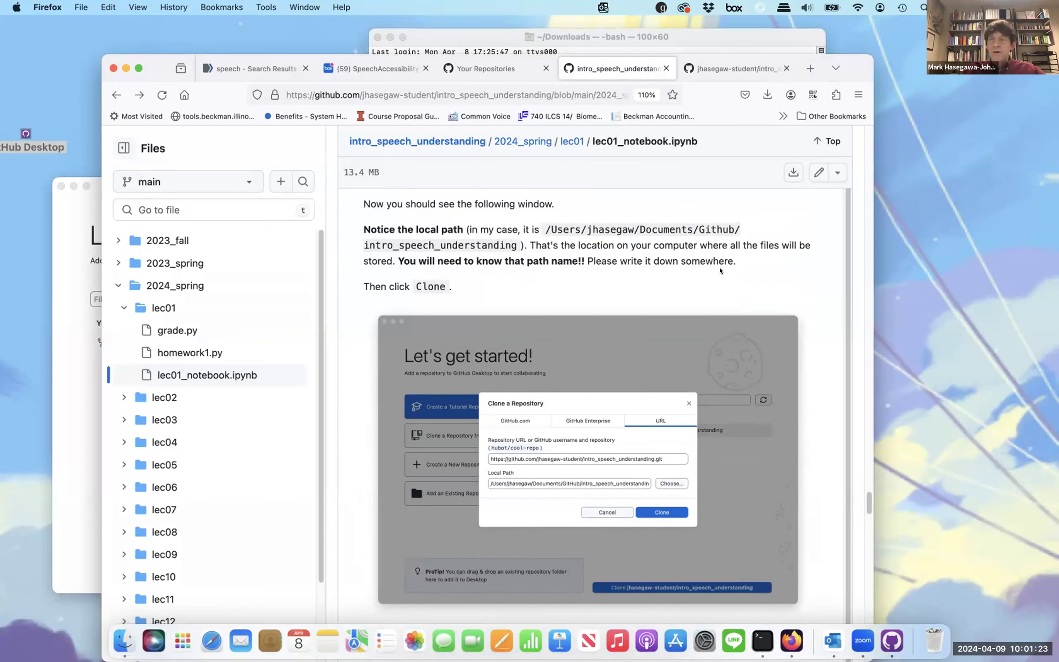
scroll(720, 271, "down", 3)
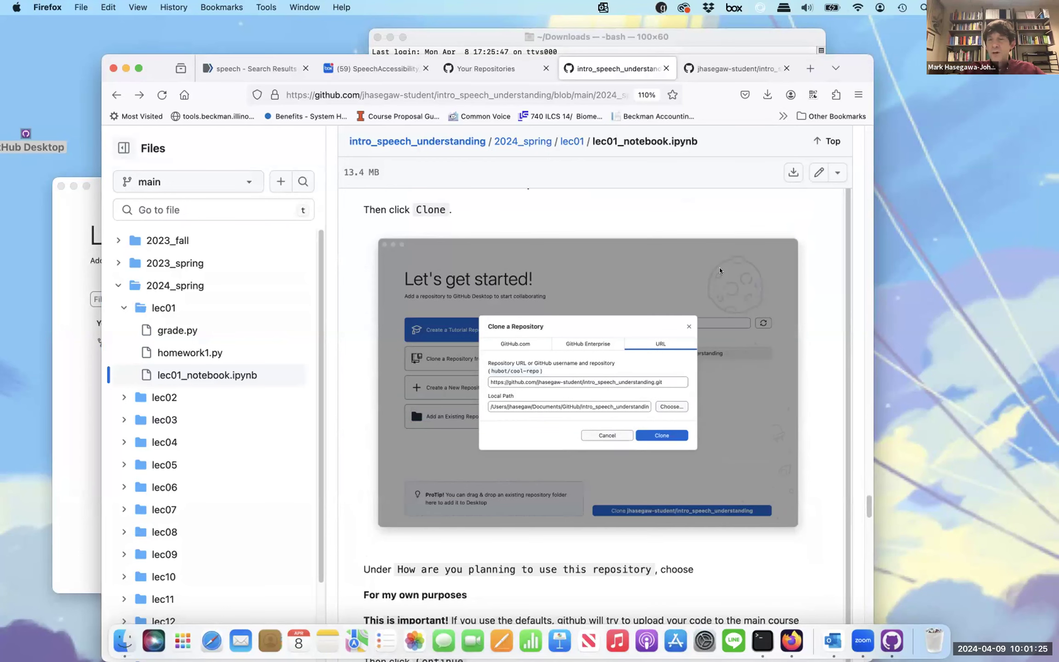
scroll(720, 269, "up", 1)
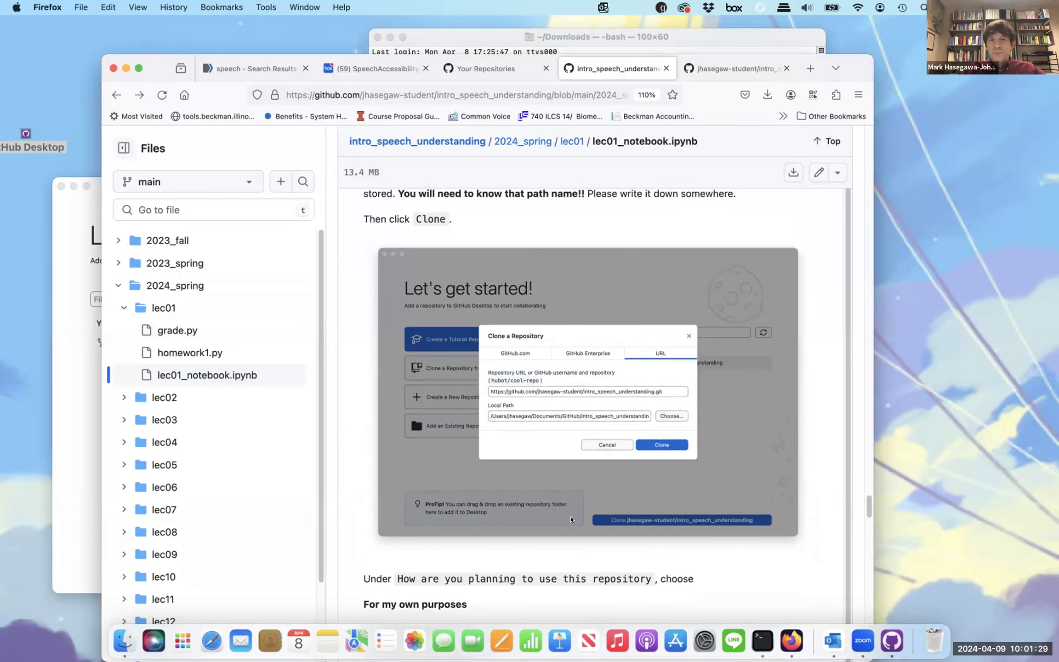
scroll(570, 516, "down", 9)
scroll(570, 516, "down", 6)
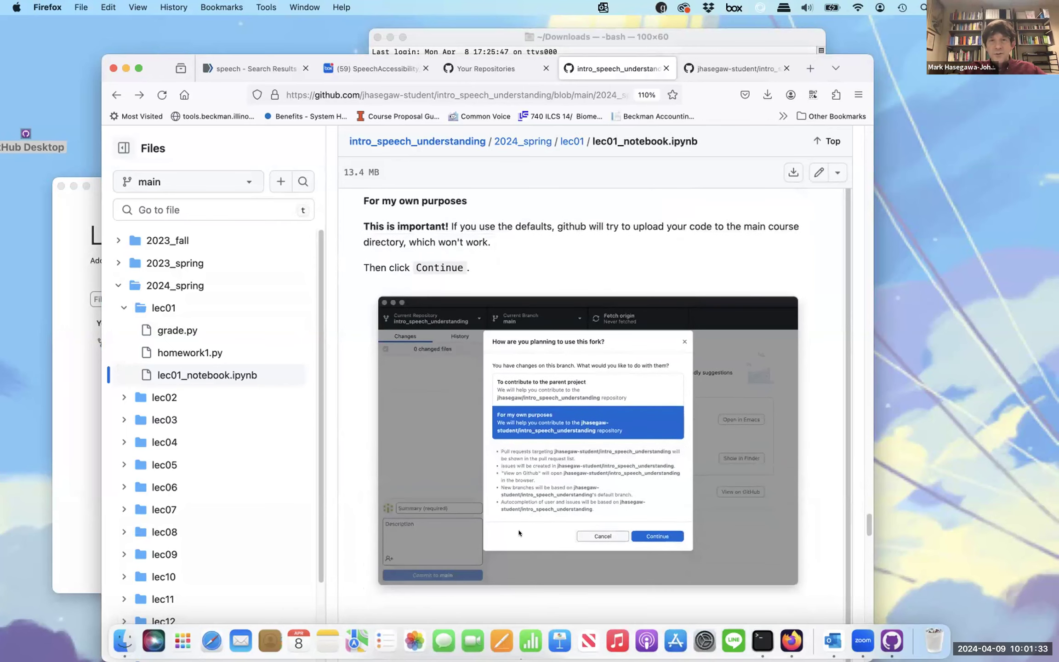
scroll(519, 533, "down", 18)
scroll(519, 533, "up", 13)
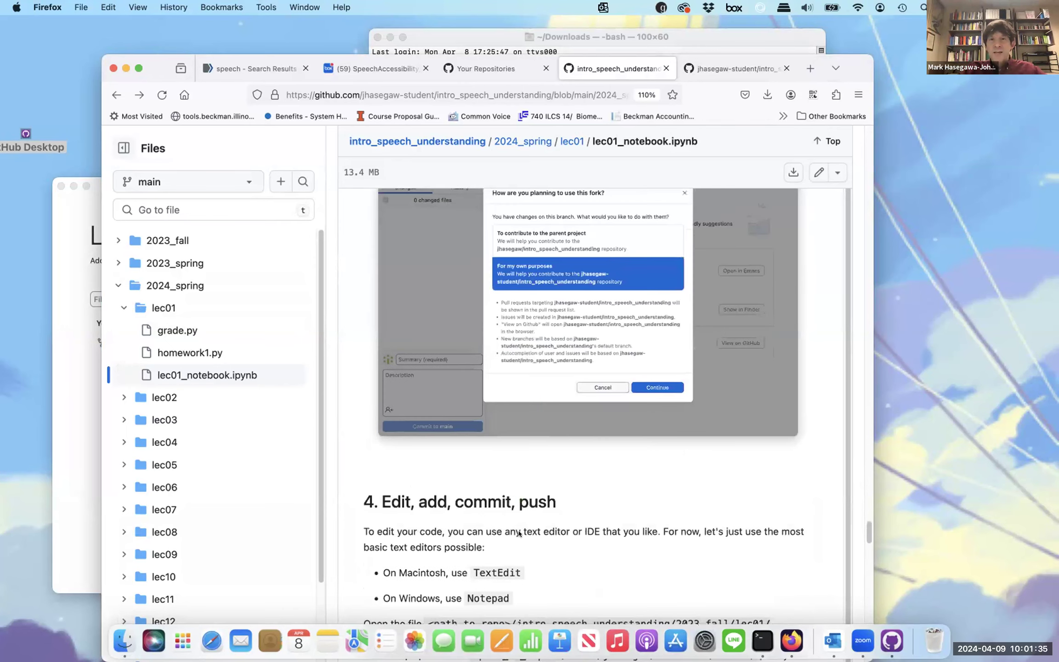
scroll(519, 533, "up", 17)
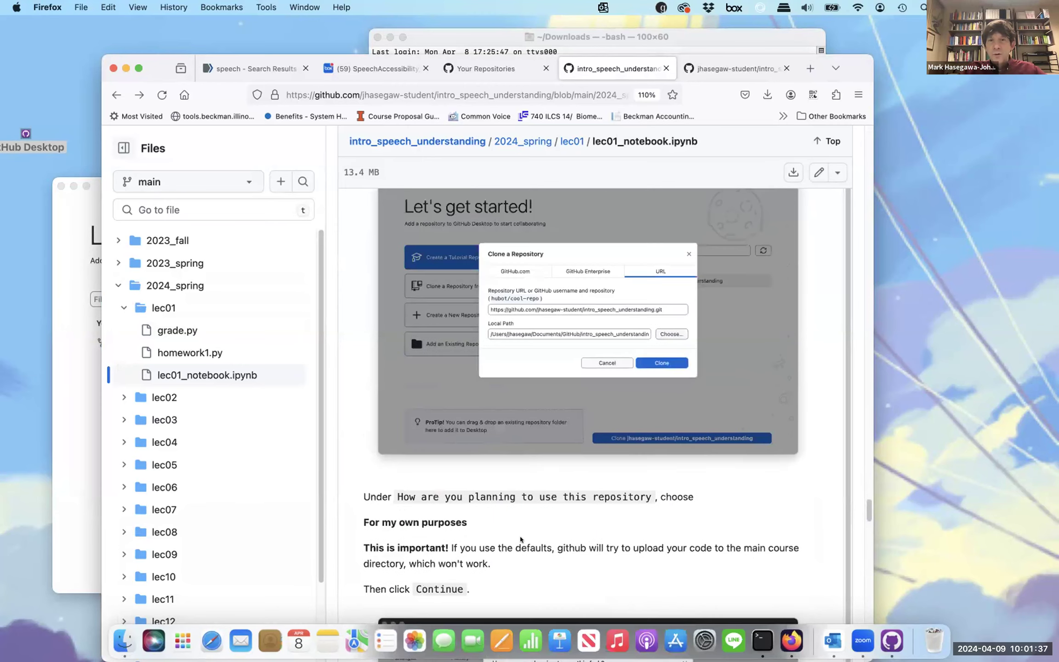
left_click(66, 382)
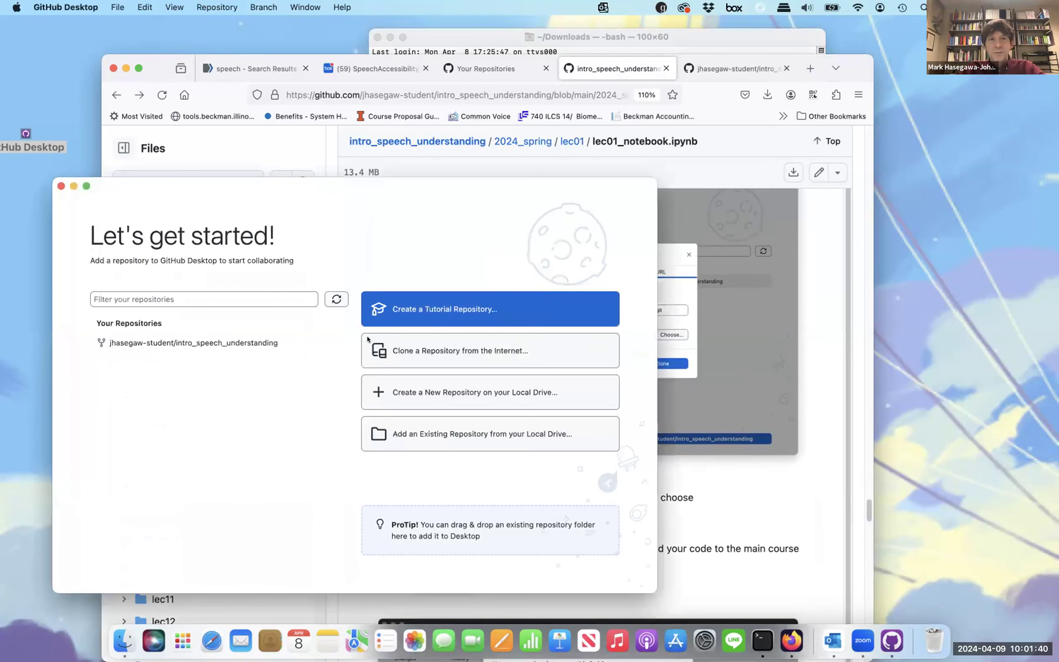
left_click(450, 351)
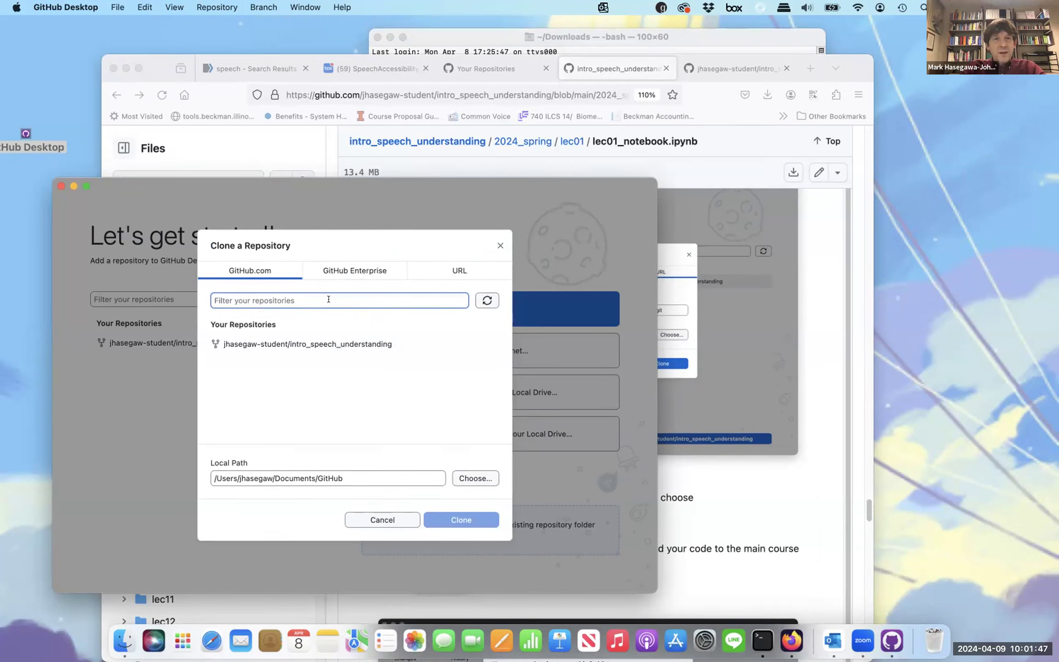
type("jhasegaw")
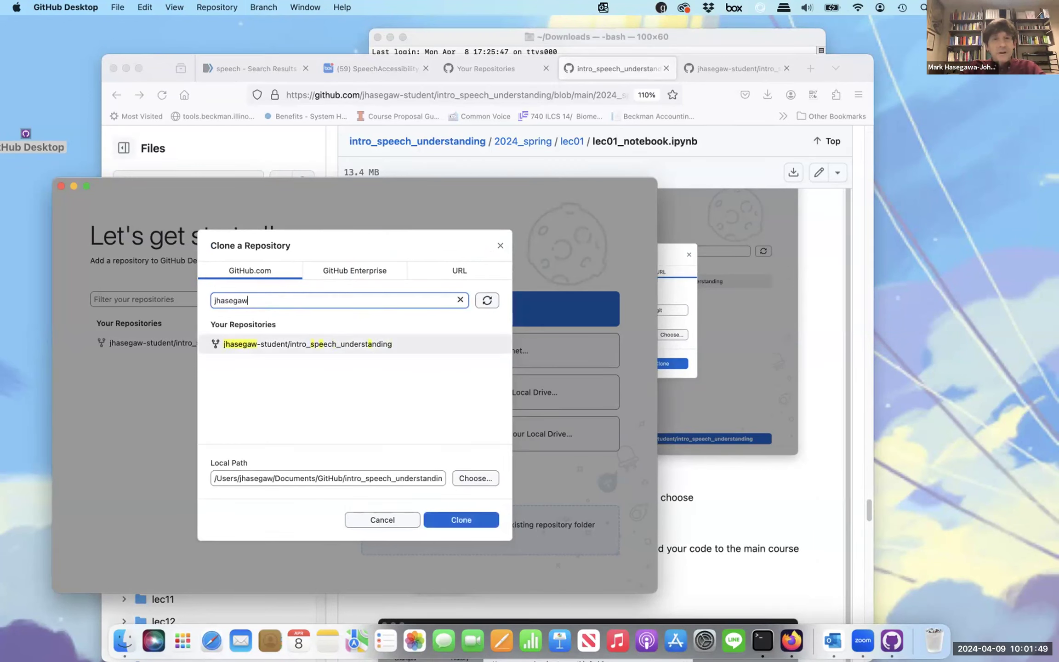
left_click(277, 341)
left_click(266, 296)
type("-student/intro_speech_understanding")
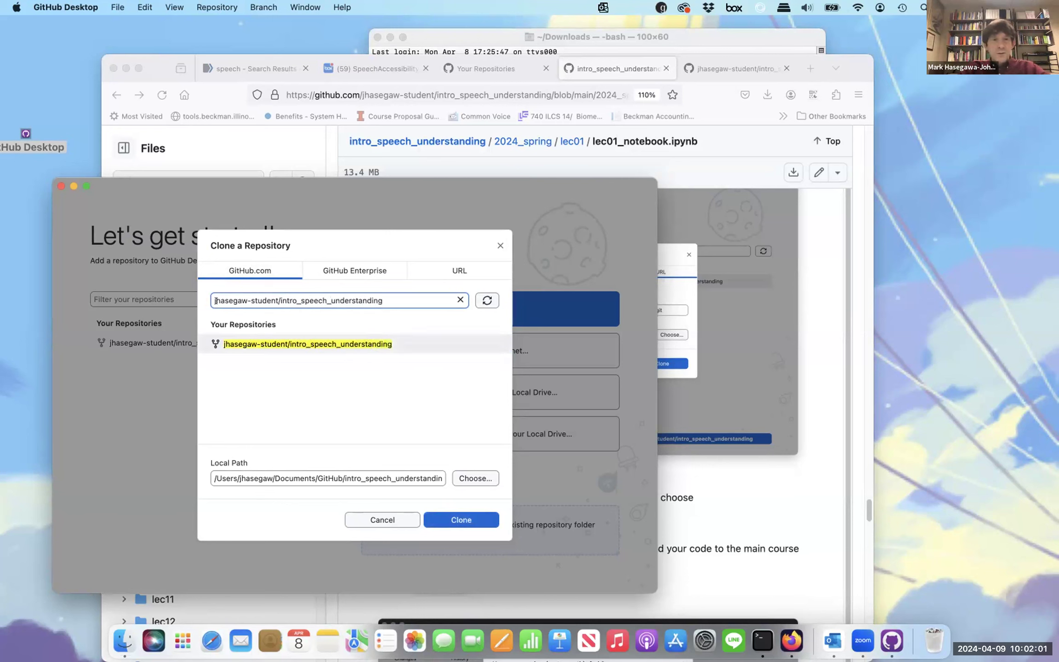
left_click_drag(214, 300, 391, 300)
left_click(290, 300)
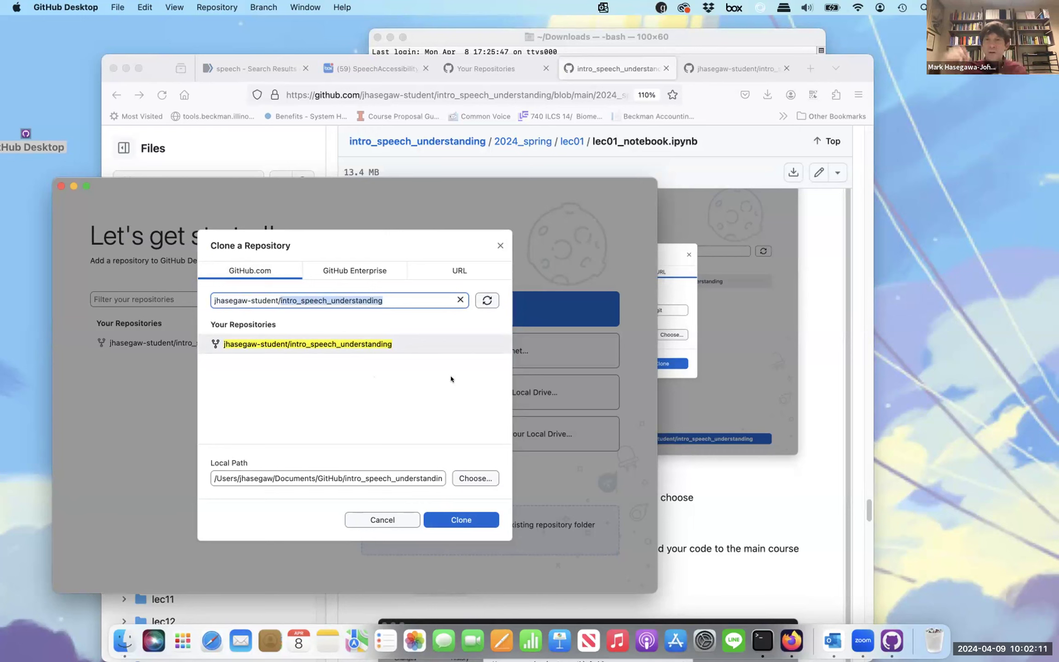
left_click(737, 67)
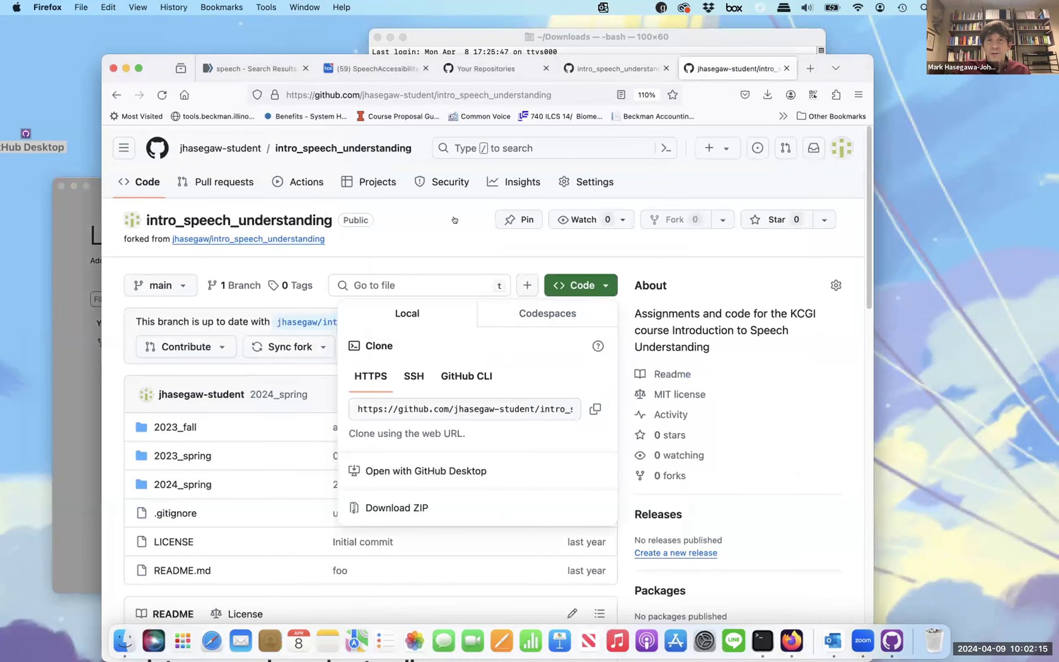
left_click(455, 220)
left_click(81, 417)
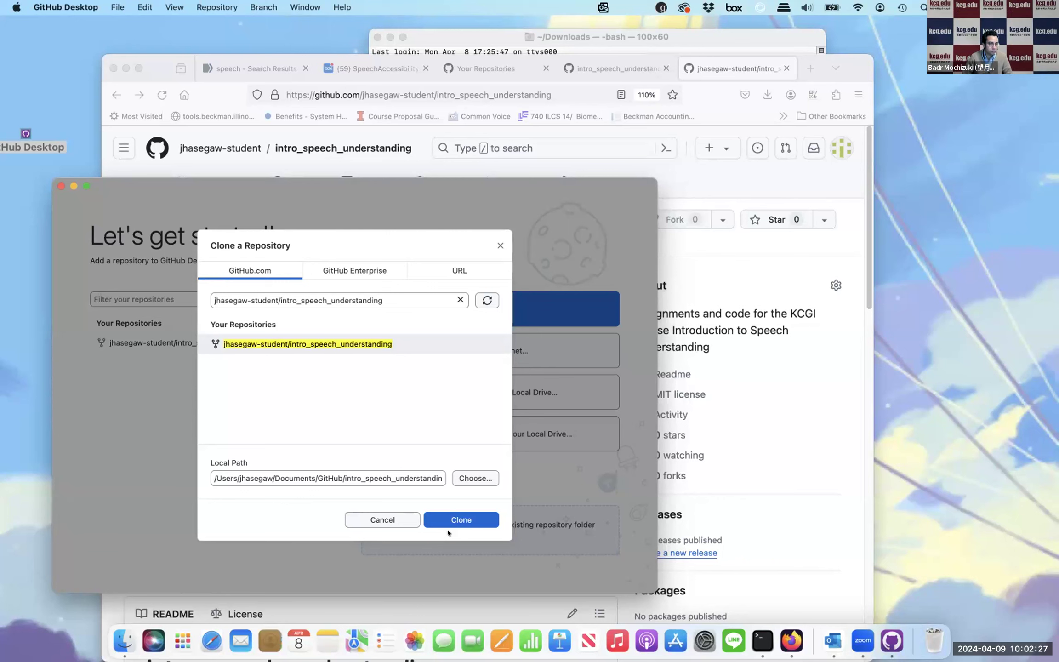
left_click(390, 513)
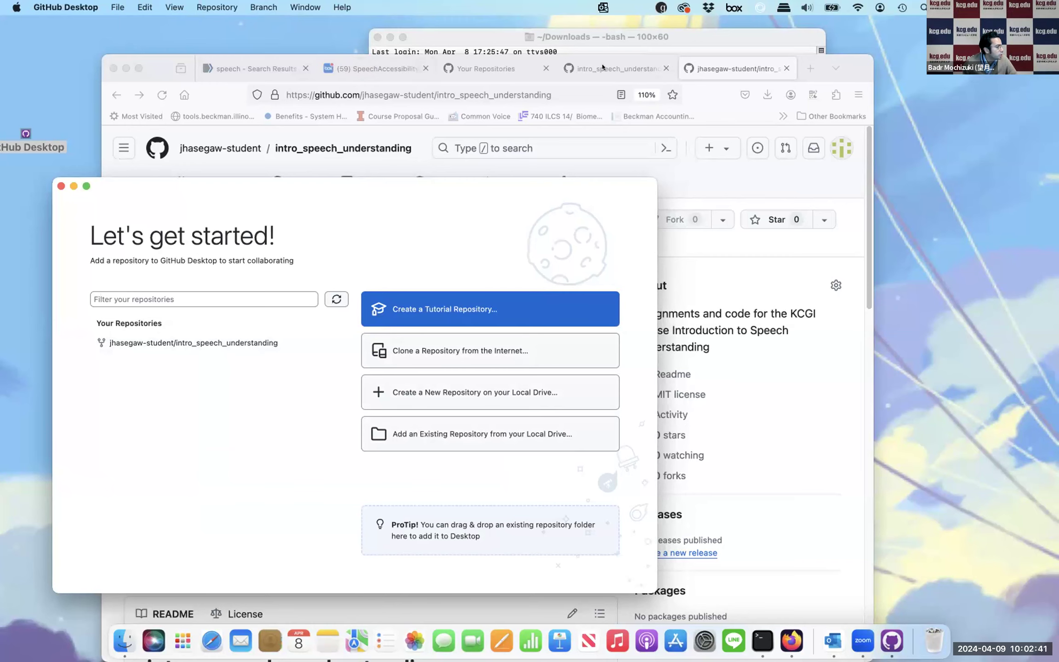
left_click(689, 248)
Step: Switch to the lec01 notebook tab and read its Sign in, Authorize desktop and Confirm steps
key("ctrl+shift+Tab")
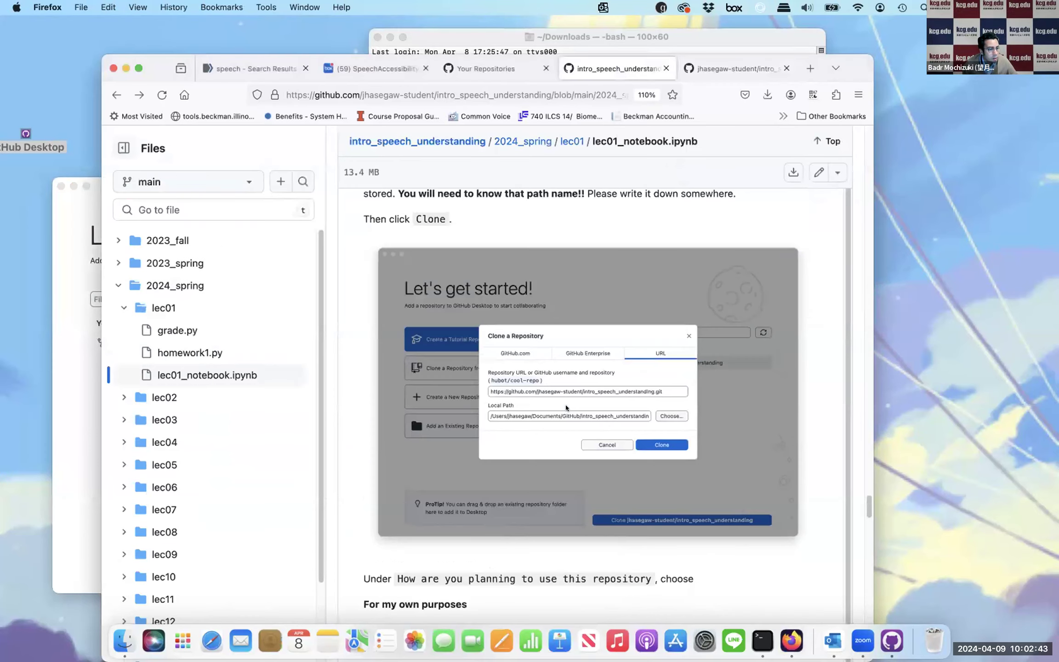
scroll(566, 407, "up", 15)
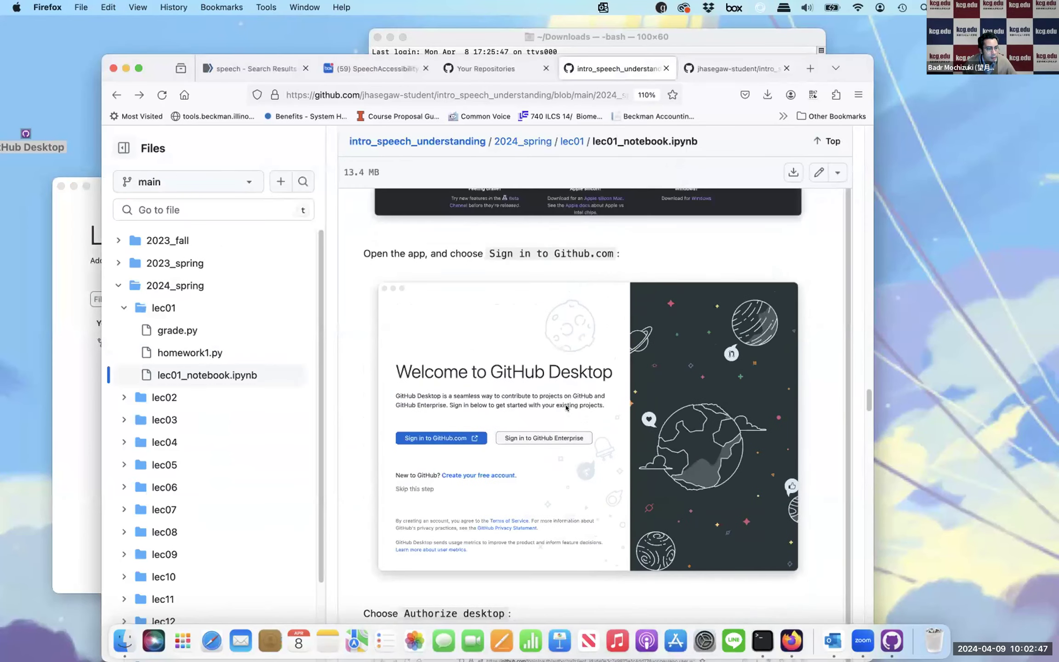
scroll(566, 407, "up", 5)
scroll(566, 408, "down", 3)
scroll(566, 407, "down", 1)
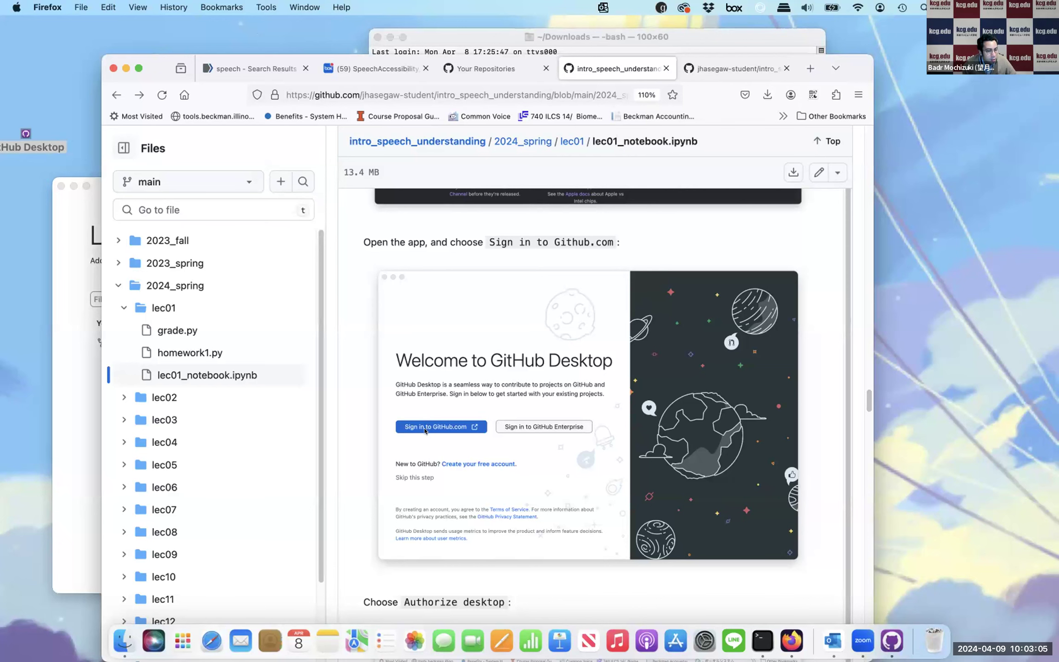
scroll(425, 430, "down", 1)
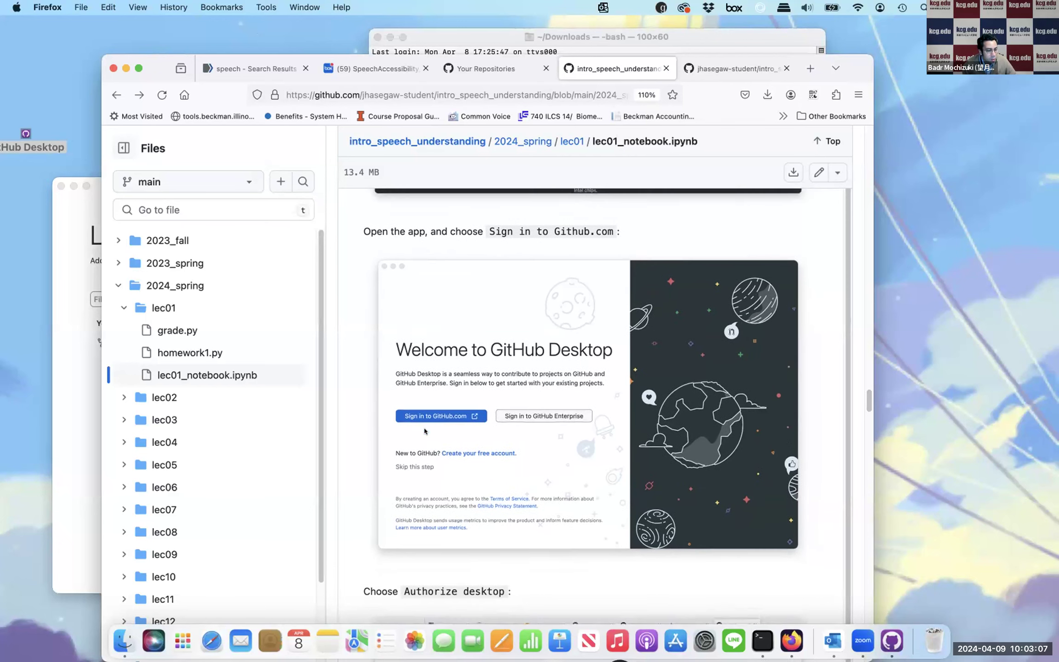
scroll(425, 429, "down", 5)
scroll(424, 430, "down", 5)
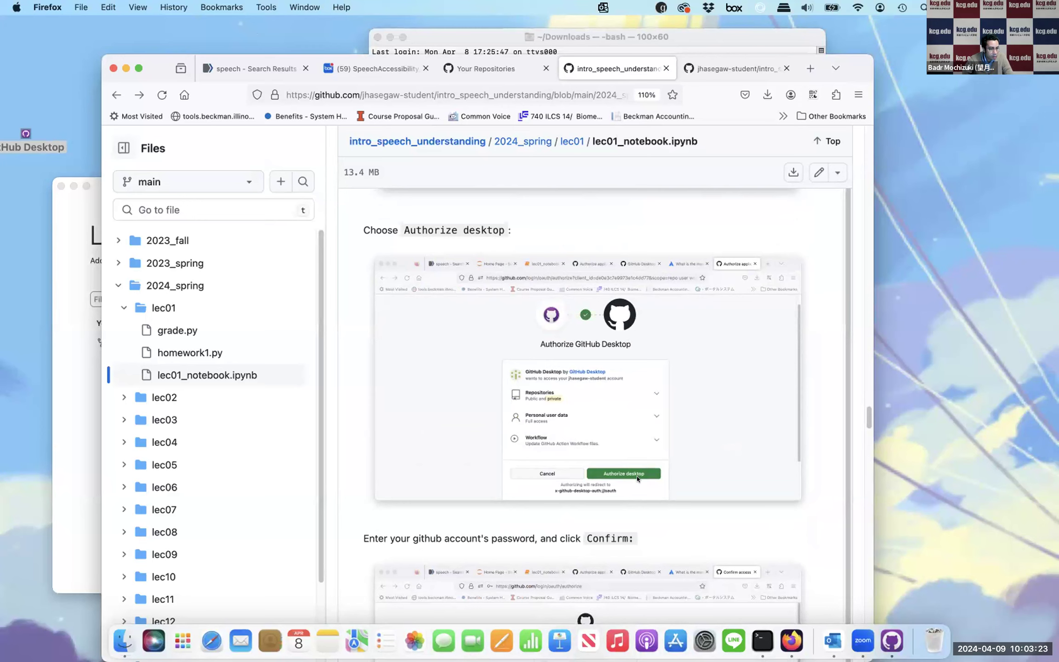
scroll(637, 479, "down", 10)
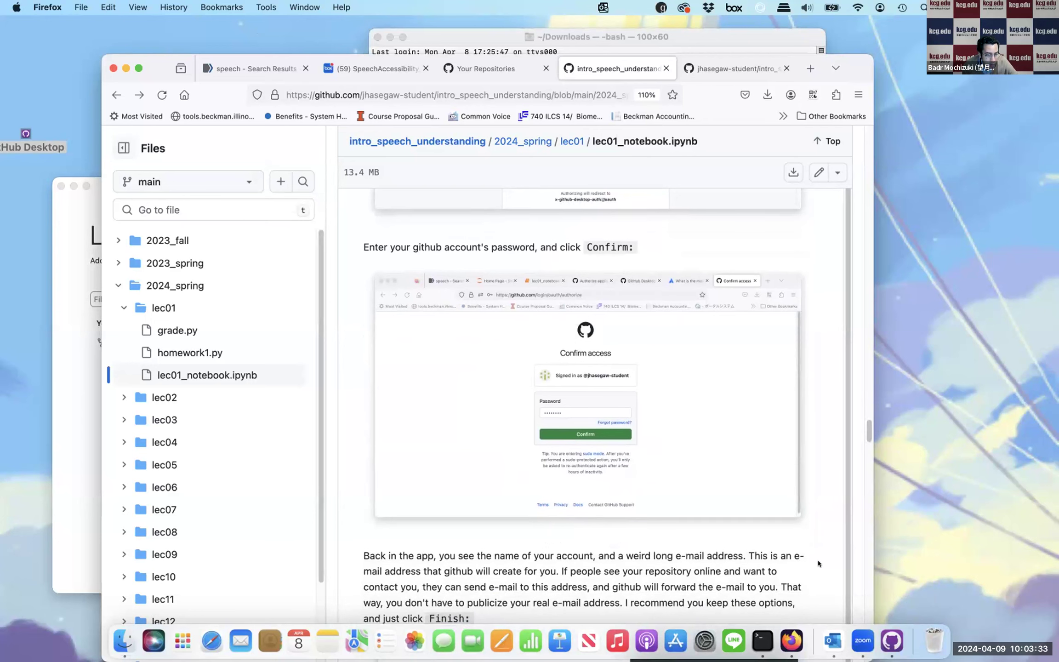
scroll(818, 564, "down", 8)
Step: Read past Configure Git and Move and Restart to the startup-window section, then bring GitHub Desktop forward
scroll(818, 563, "up", 1)
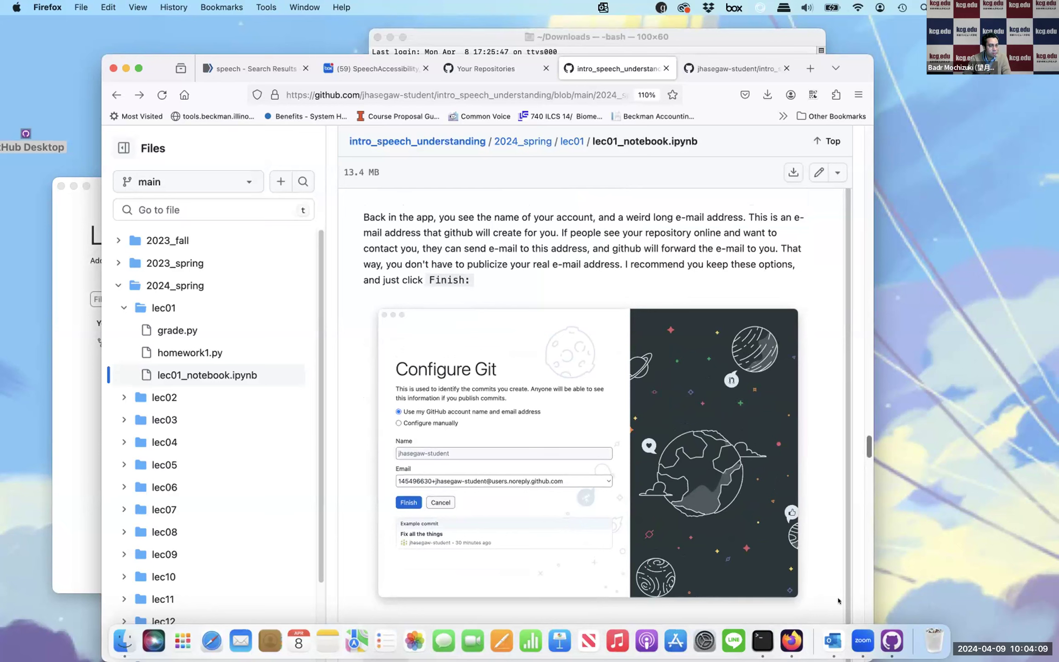
scroll(752, 589, "down", 8)
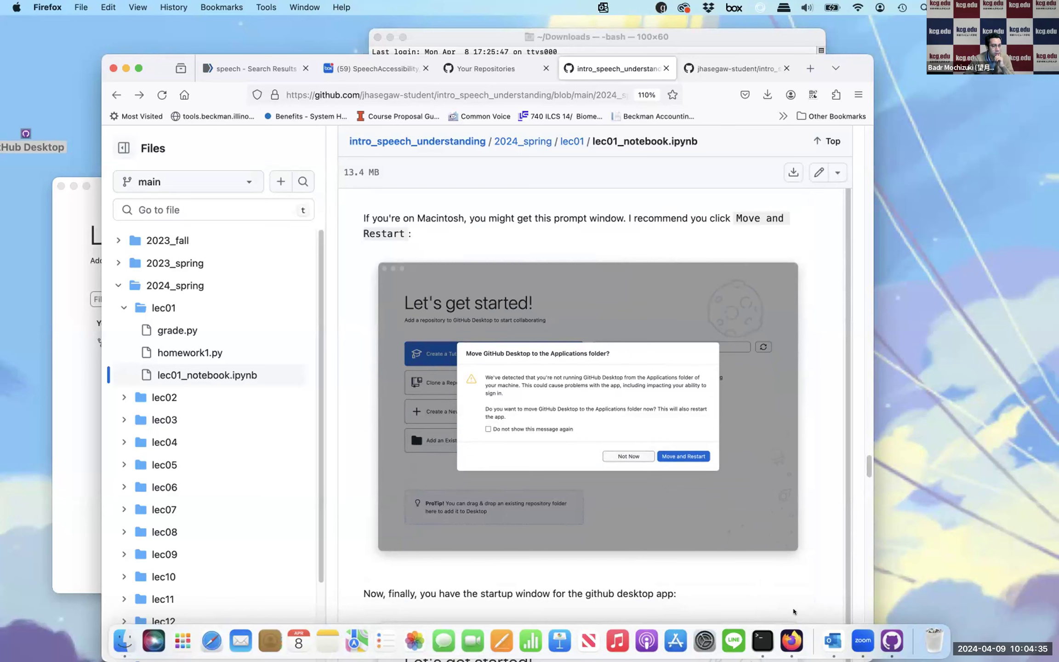
scroll(786, 600, "down", 10)
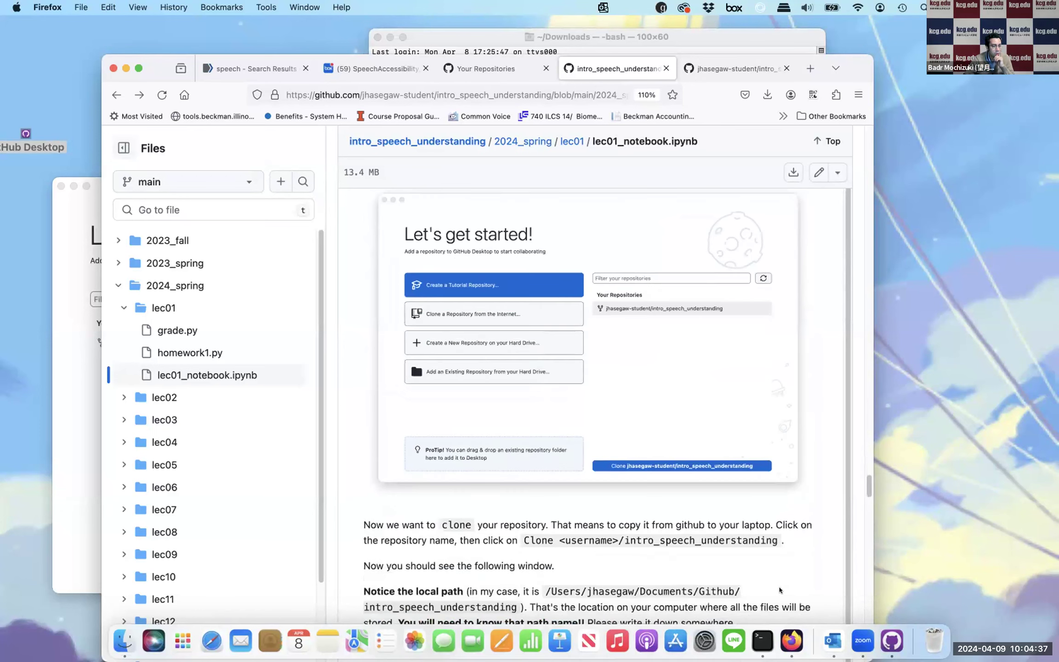
scroll(779, 589, "up", 2)
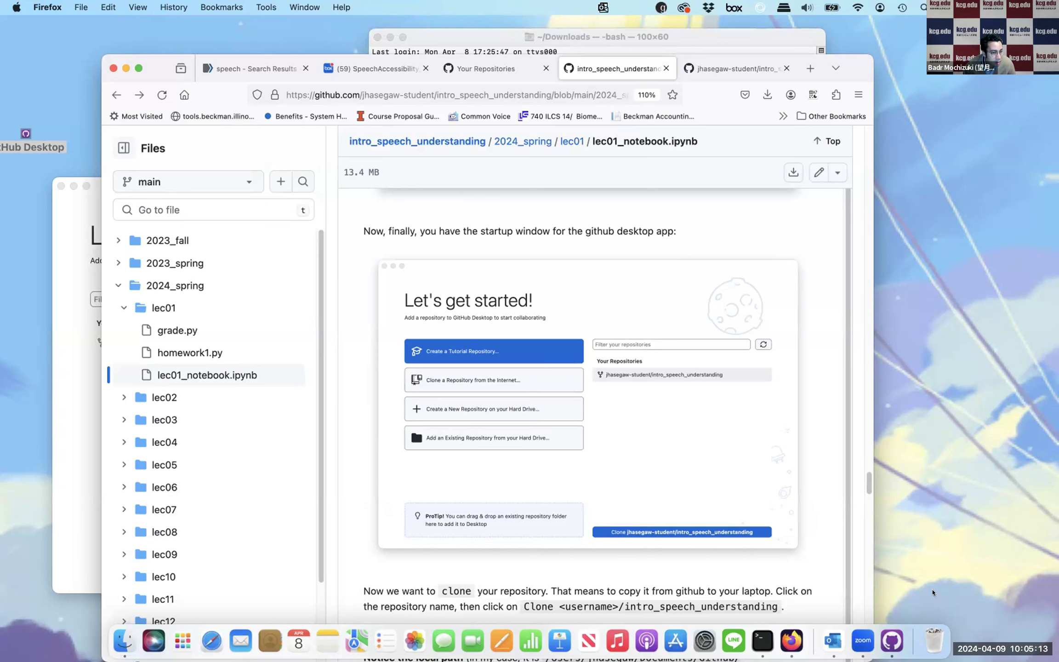
left_click(66, 444)
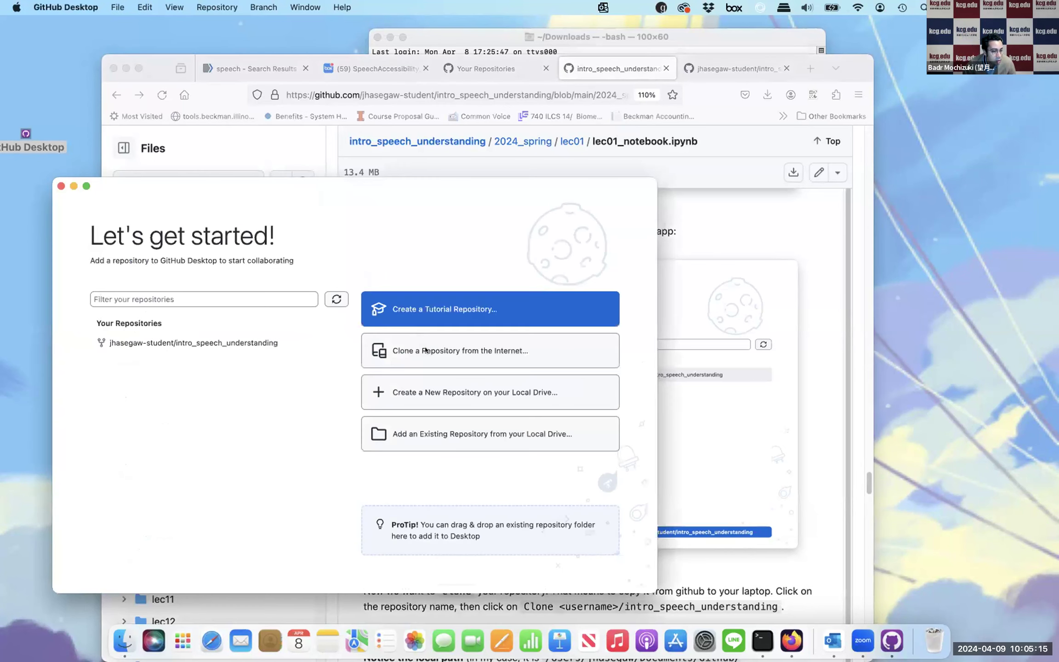
Step: Filter the clone list for the student's intro_speech_understanding fork and clone it into Documents/GitHub
left_click(432, 352)
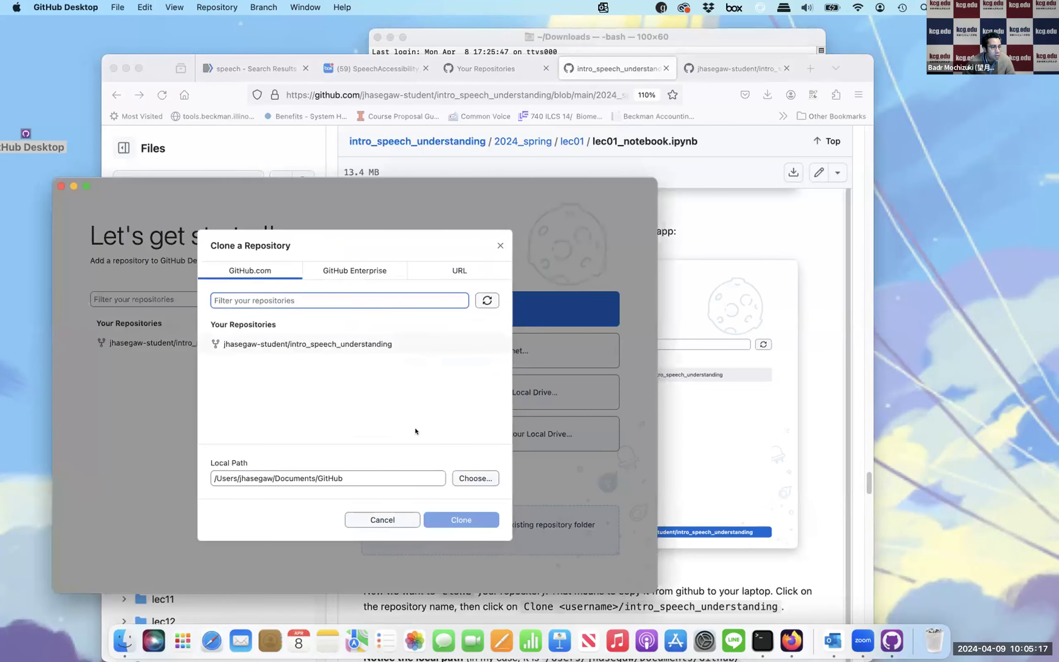
left_click(521, 328)
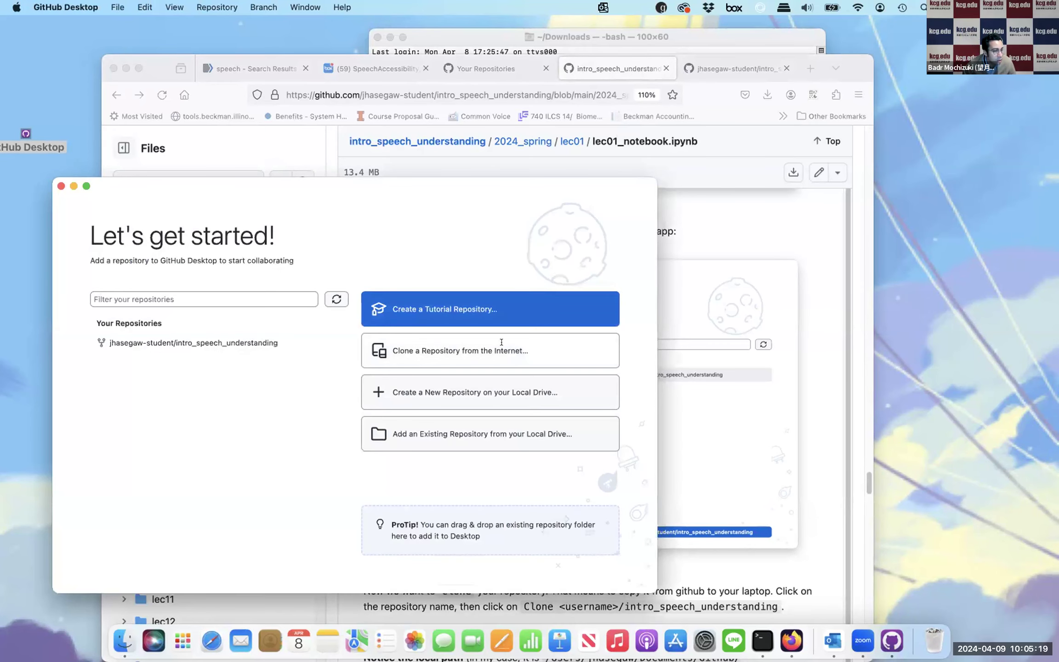
left_click(521, 348)
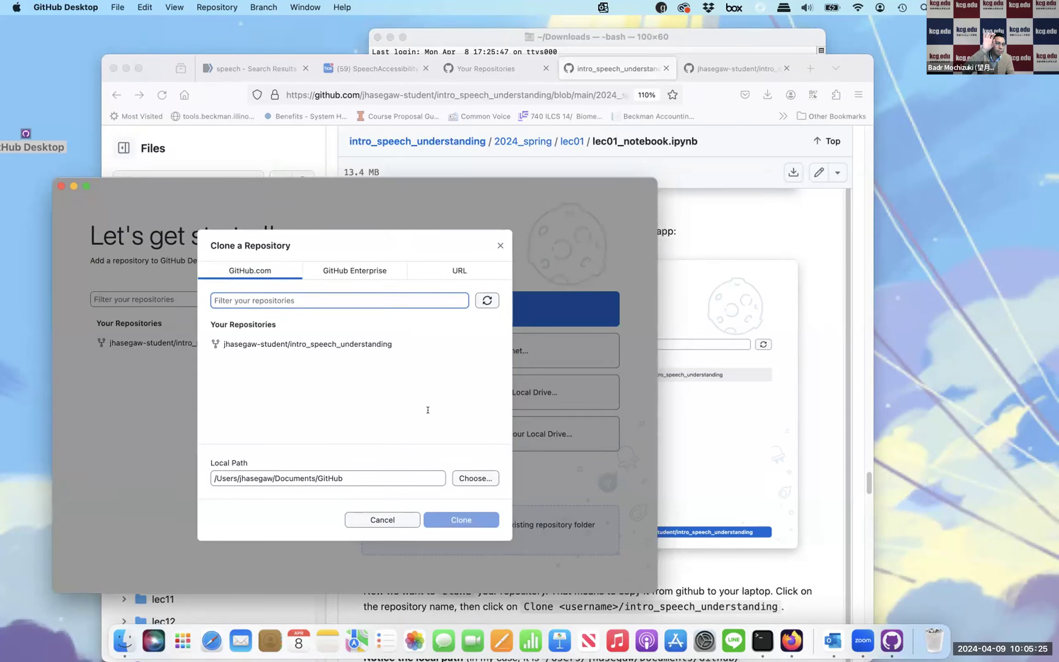
type("jhasegaw-student/intro_speech_understanding")
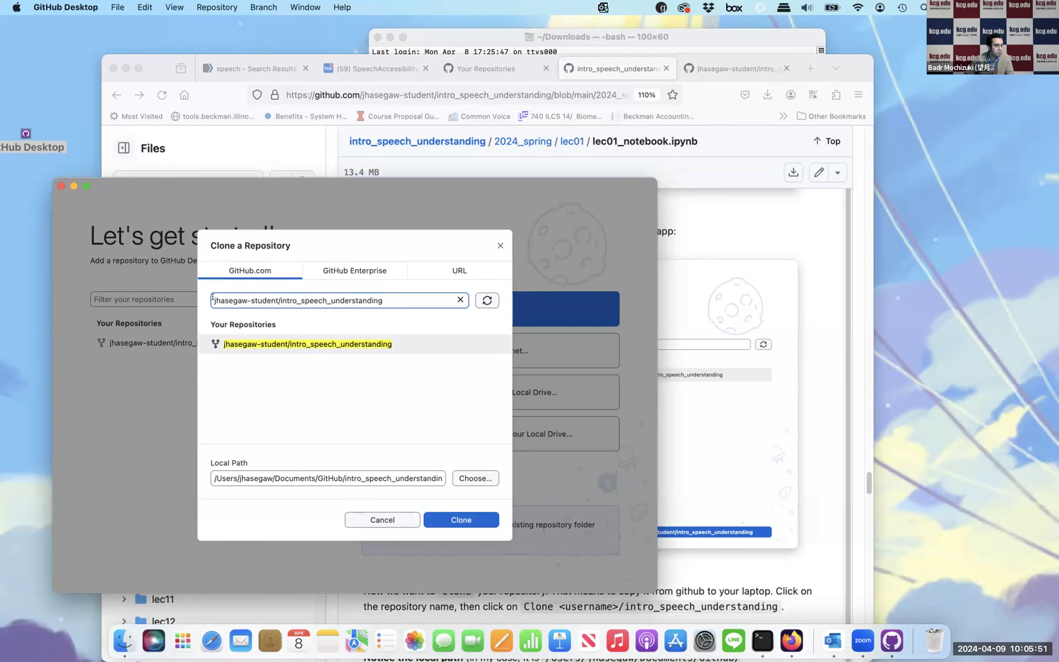
left_click_drag(213, 300, 279, 300)
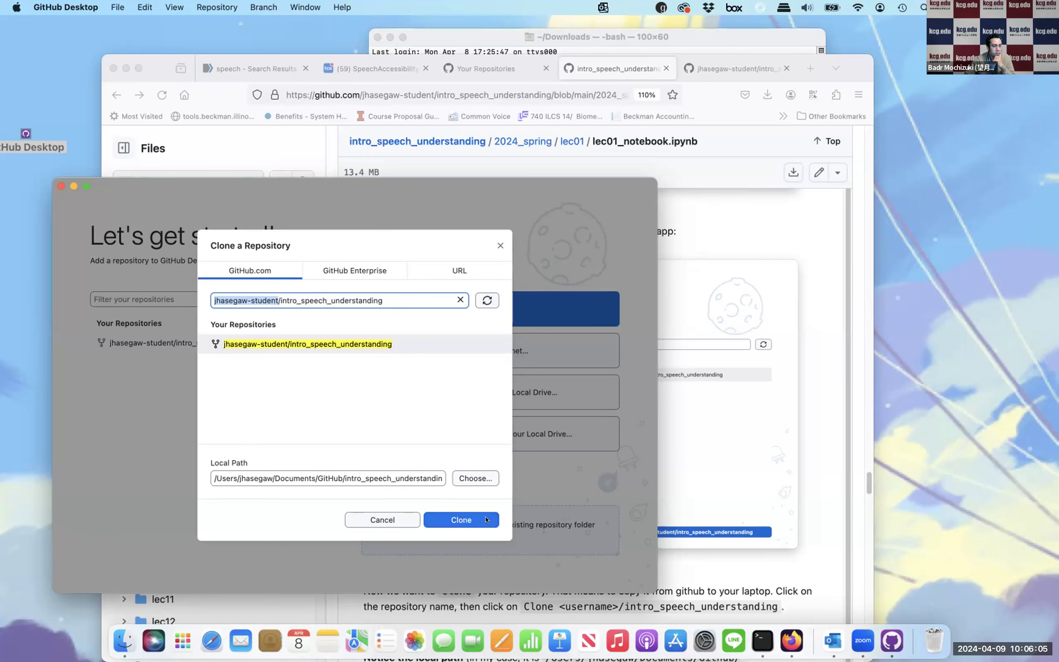
left_click(485, 520)
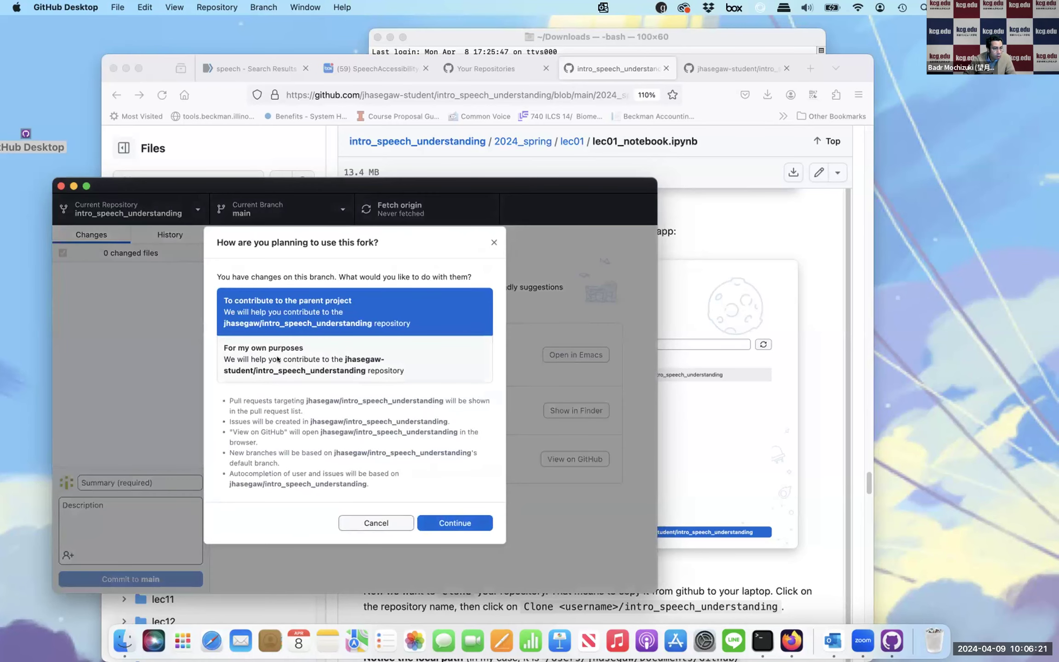
Step: Set the fork to 'For my own purposes', then view the repository on GitHub
left_click(308, 358)
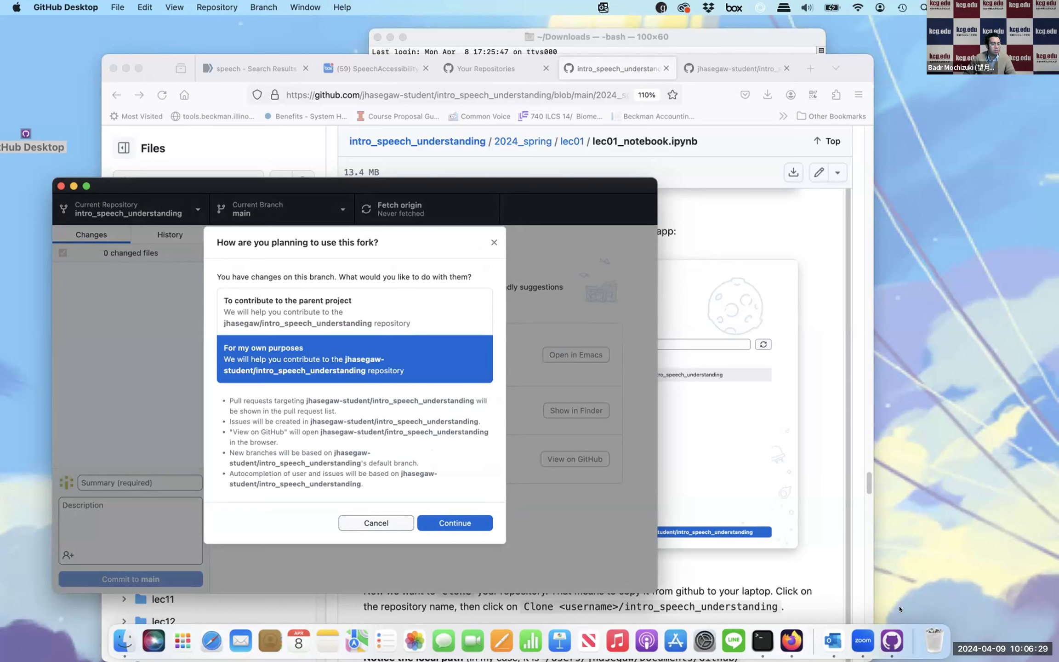
left_click(468, 519)
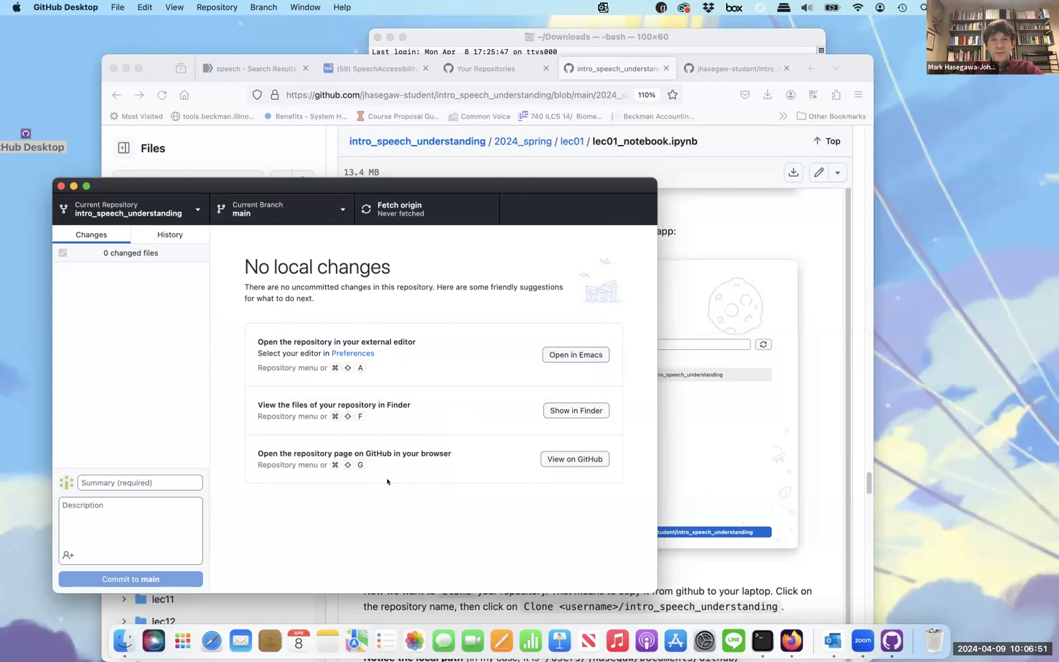
left_click(571, 459)
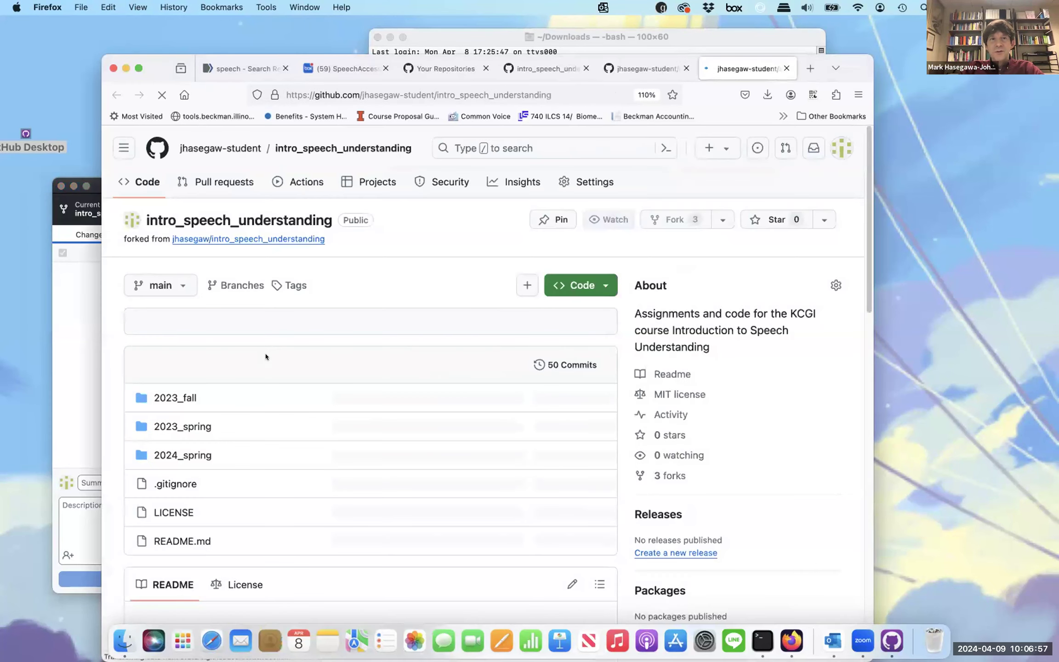
Step: Reveal the intro_speech_understanding clone in Finder's Documents/GitHub as a list showing 2023_fall, 2023_spring, 2024_spring, LICENSE, README.md
left_click(64, 391)
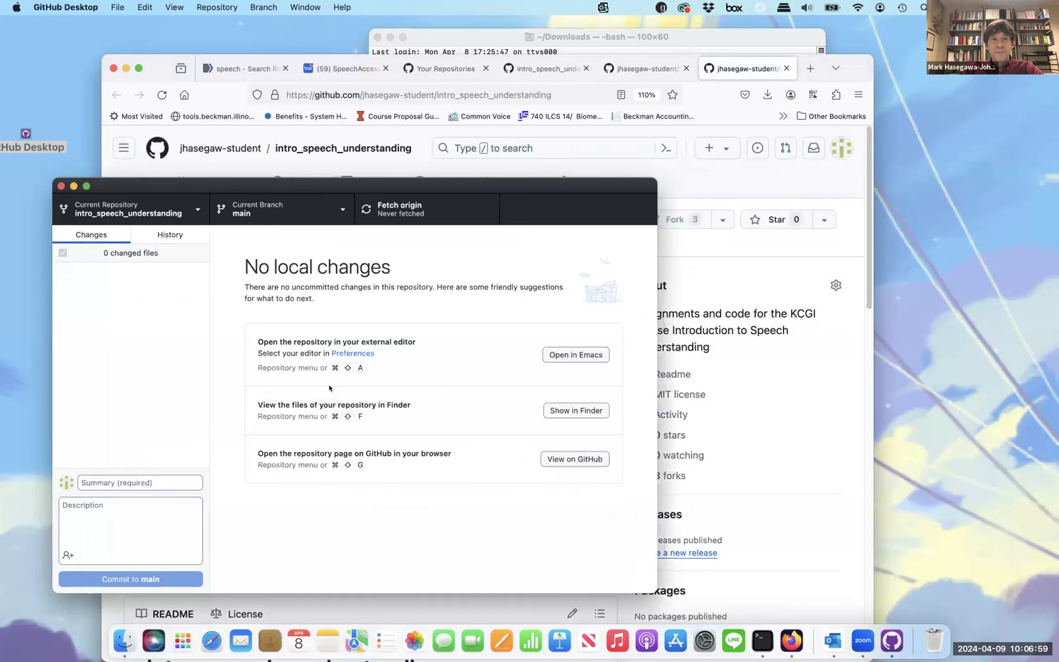
left_click(580, 410)
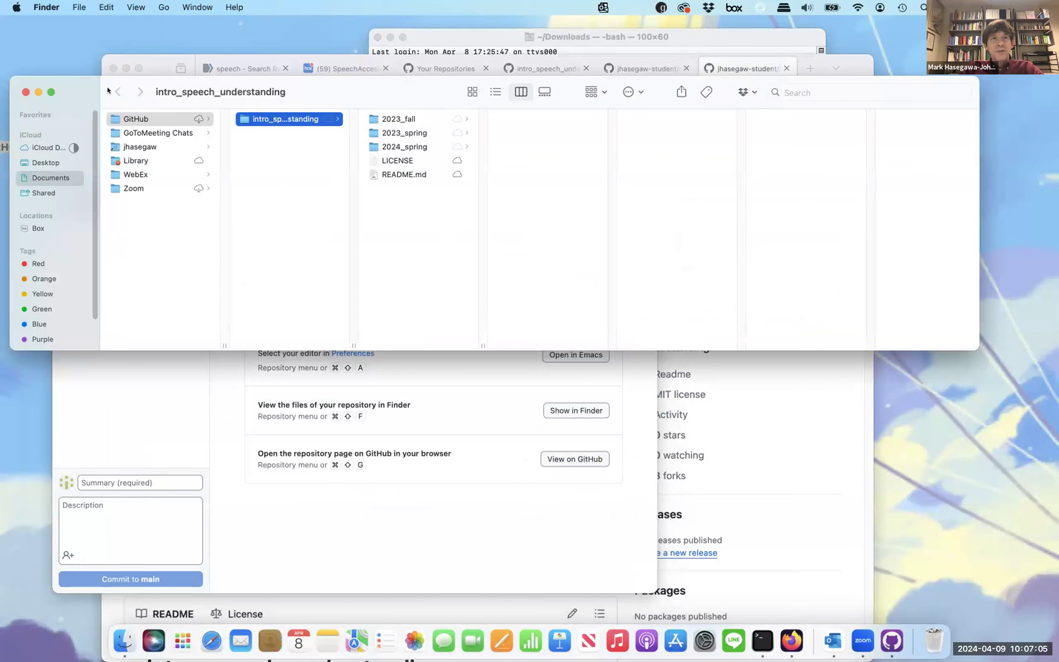
left_click(129, 118)
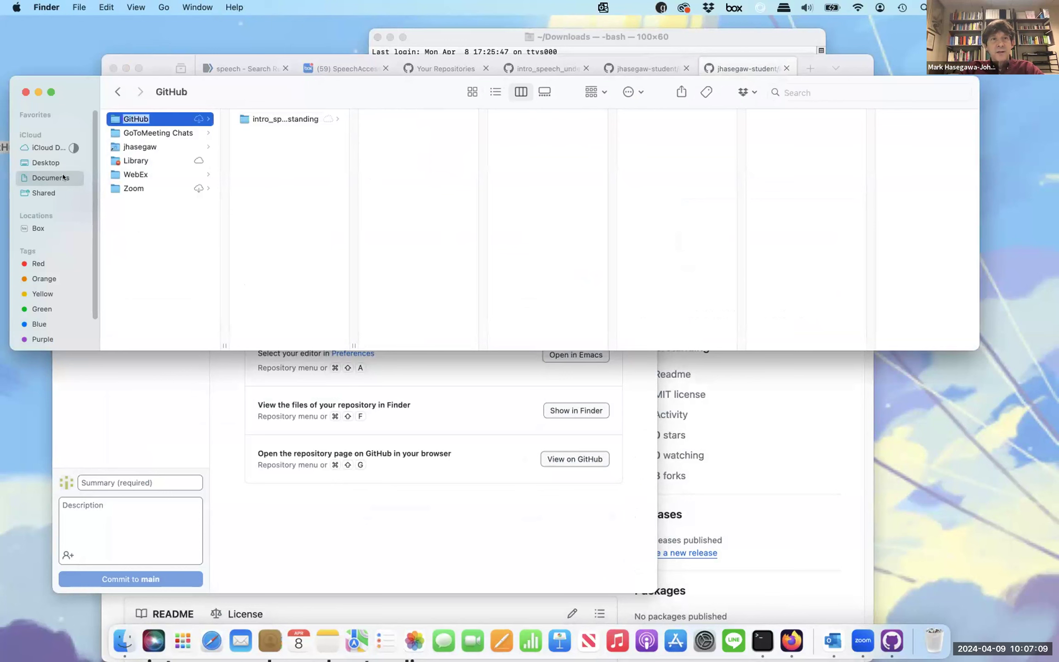
key("cmd+2")
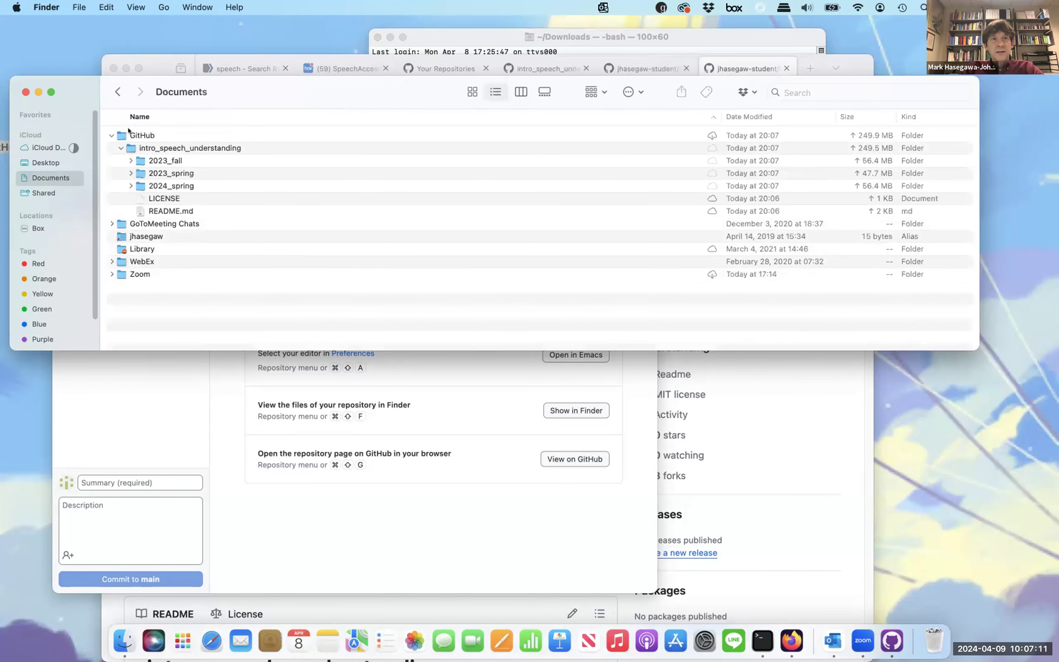
left_click(146, 147)
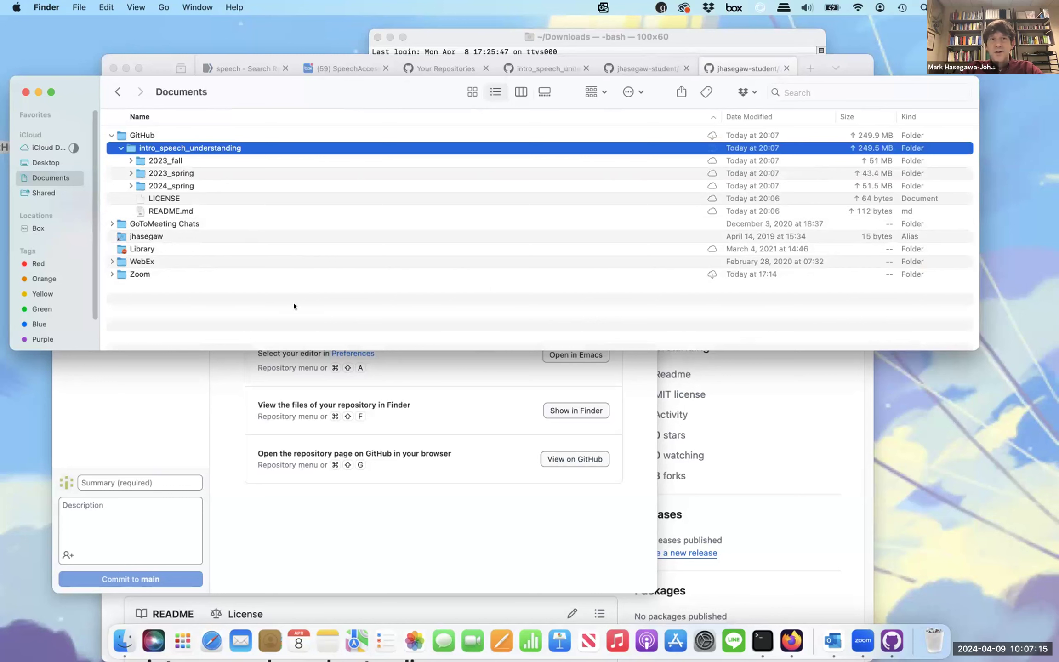
left_click(349, 548)
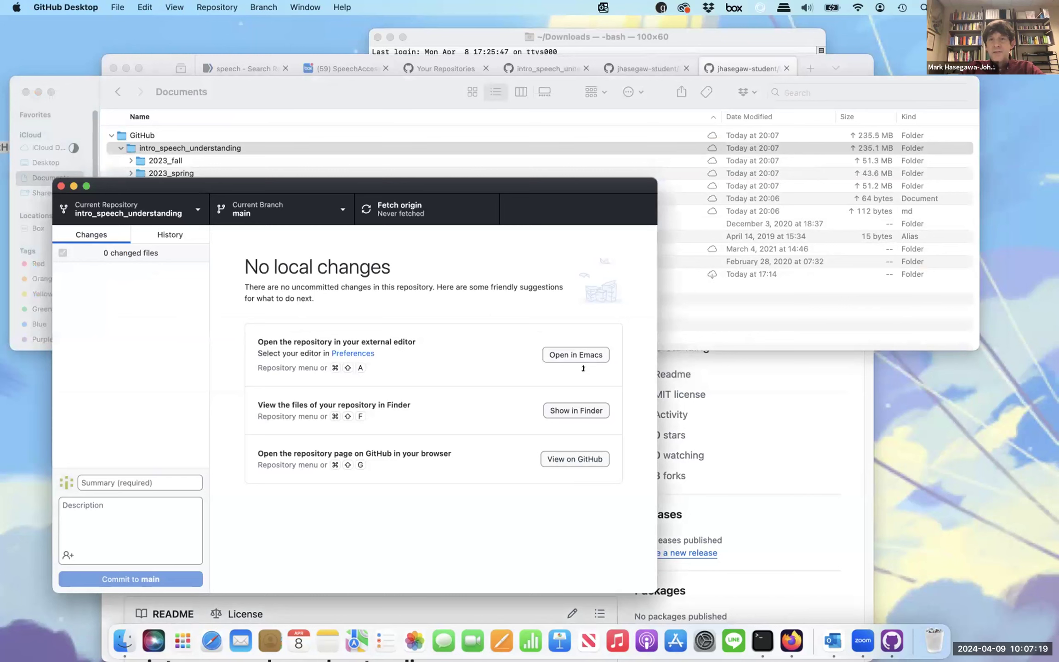
Step: Open 2024_spring/lec01/homework1.py from the repository in Emacs, then hide Emacs
left_click(564, 353)
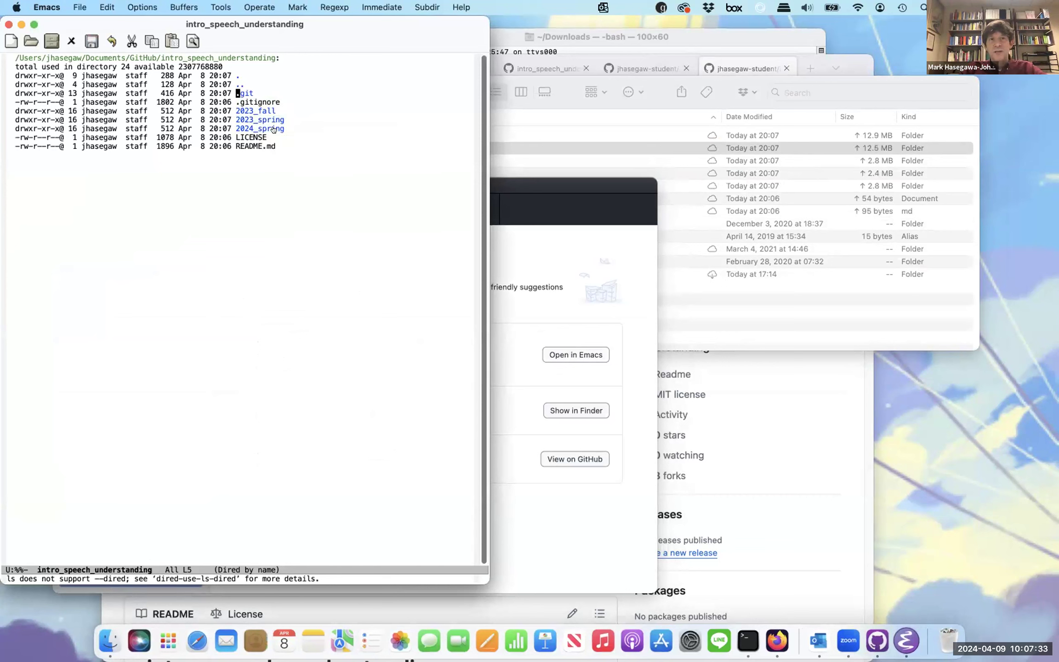
left_click(273, 130)
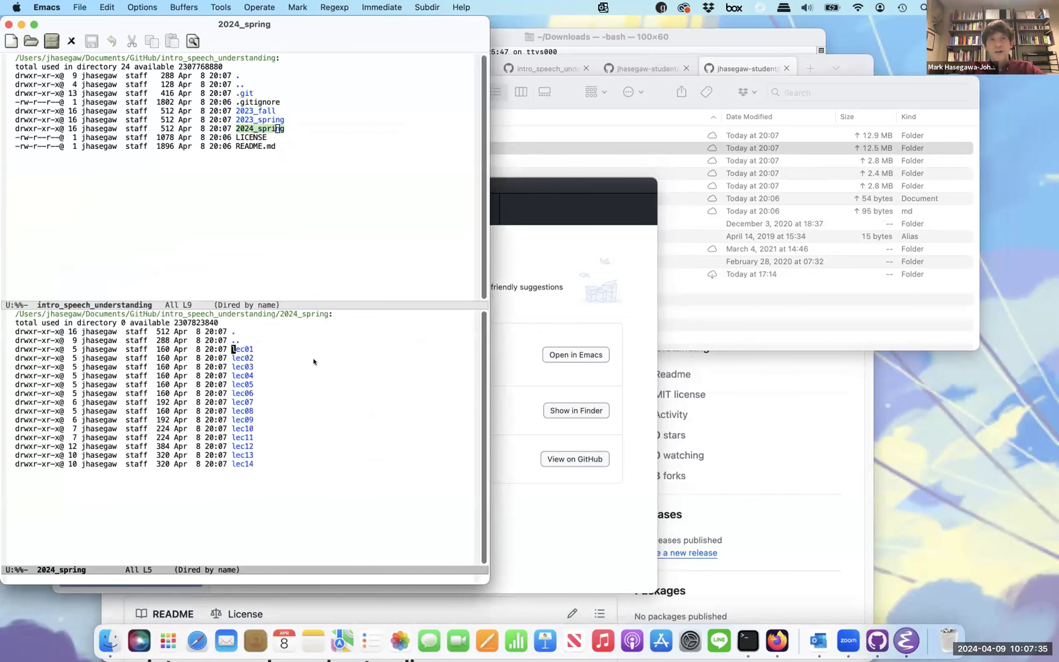
left_click(247, 349)
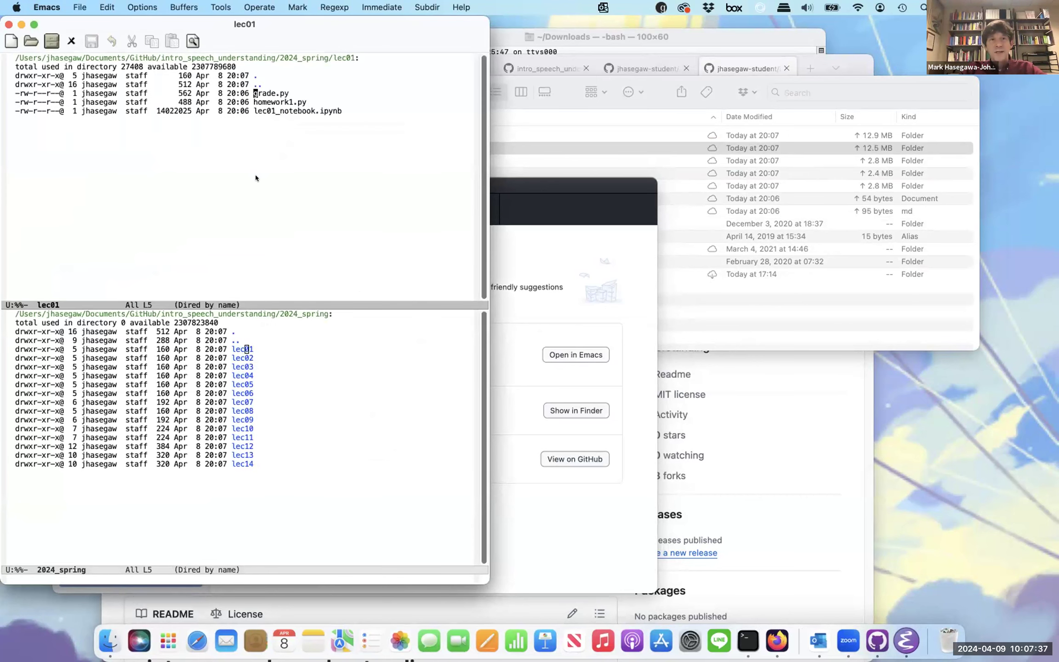
left_click(274, 101)
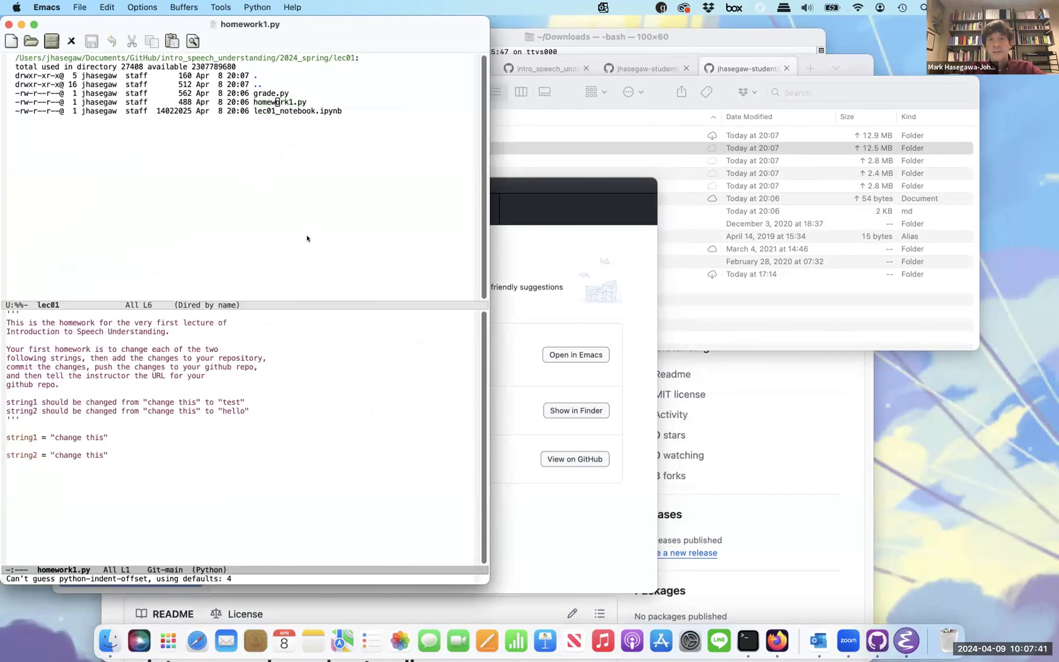
key("super+h")
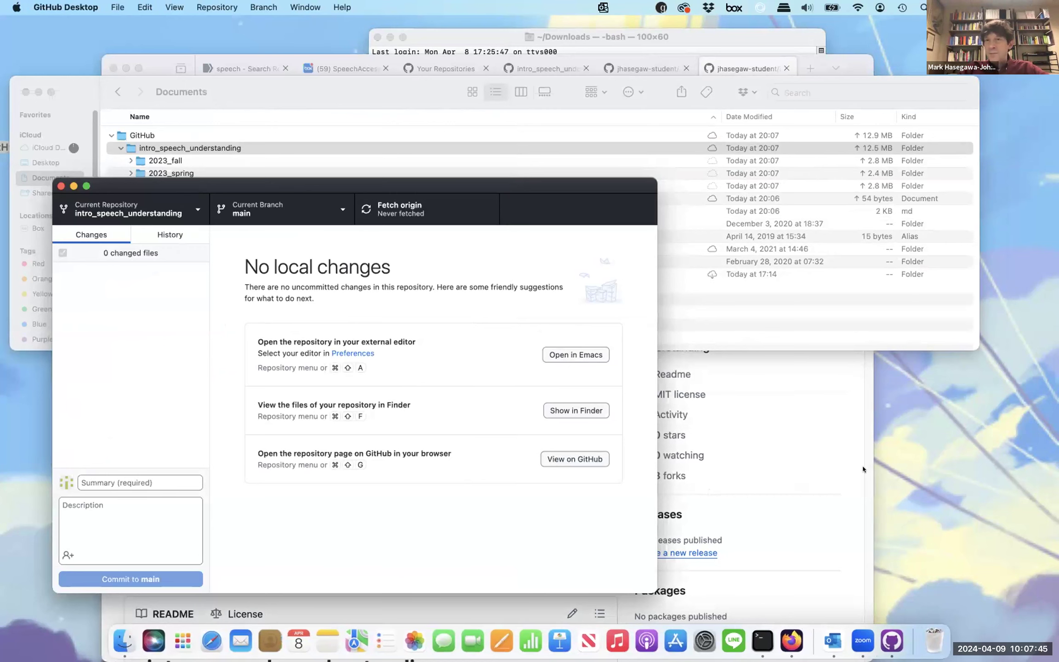
left_click(780, 439)
Step: Scroll Firefox's lec01 notebook tab to the '4. Edit, add, commit, push' section
left_click(648, 68)
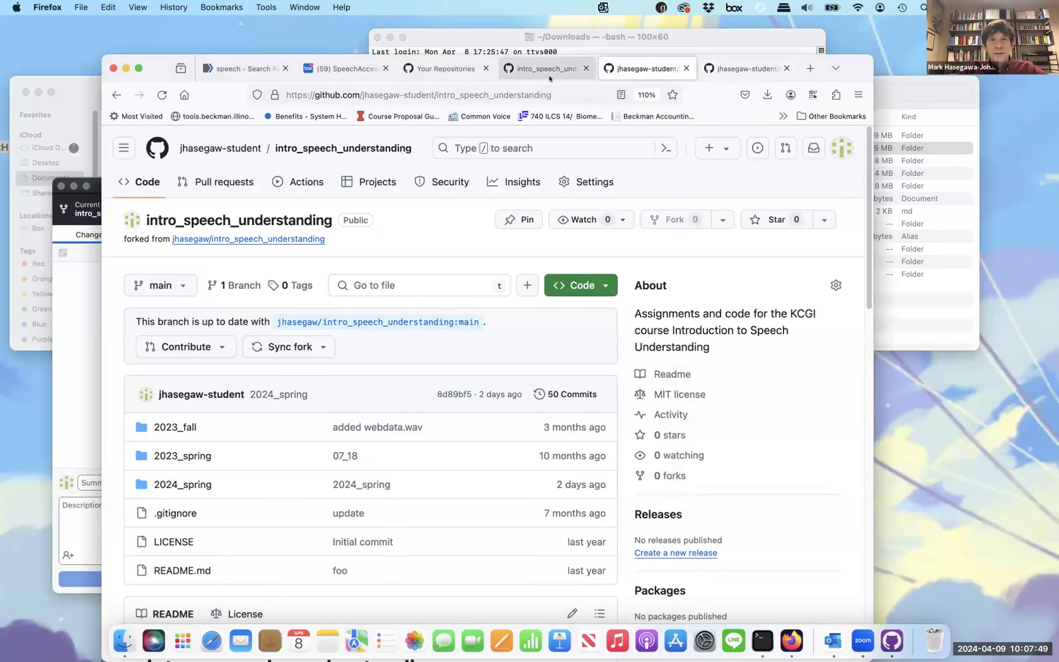
left_click(549, 74)
scroll(552, 400, "down", 10)
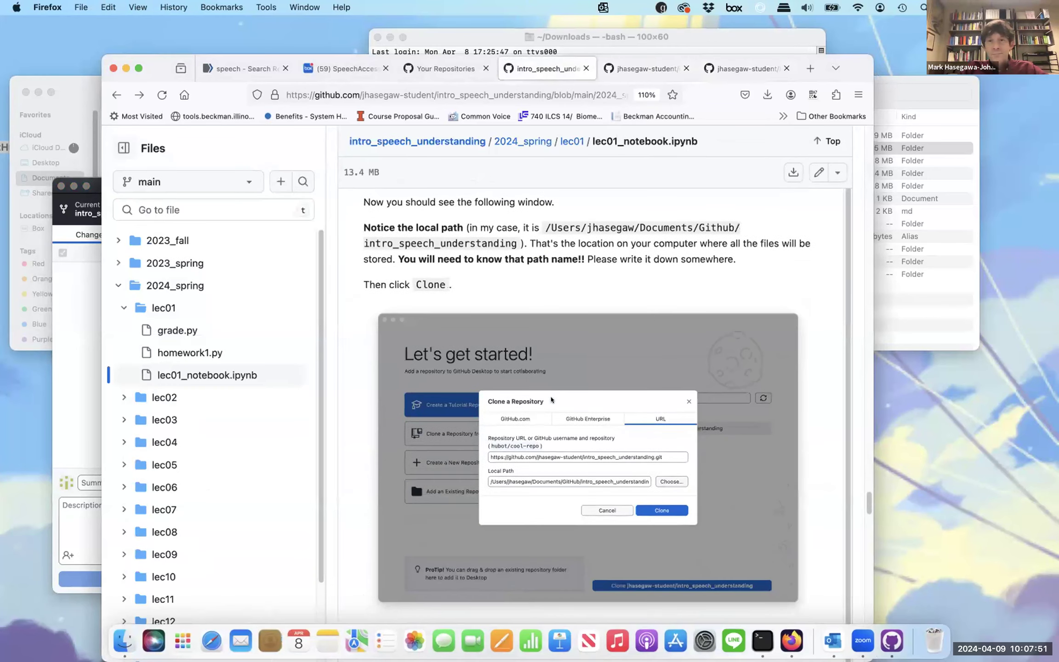
scroll(551, 399, "down", 9)
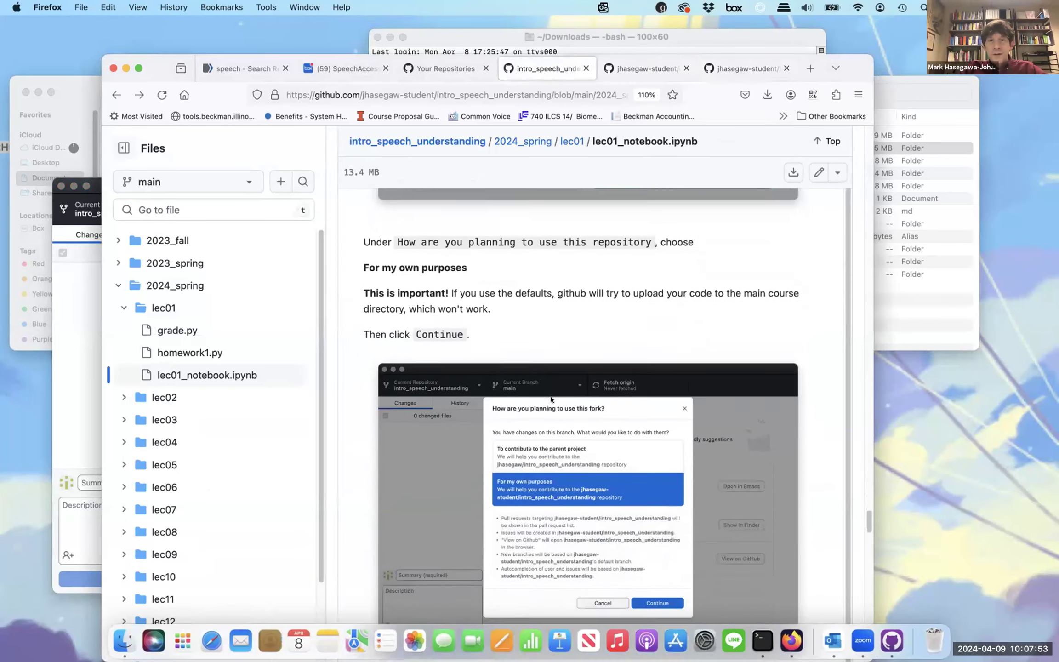
scroll(551, 399, "down", 10)
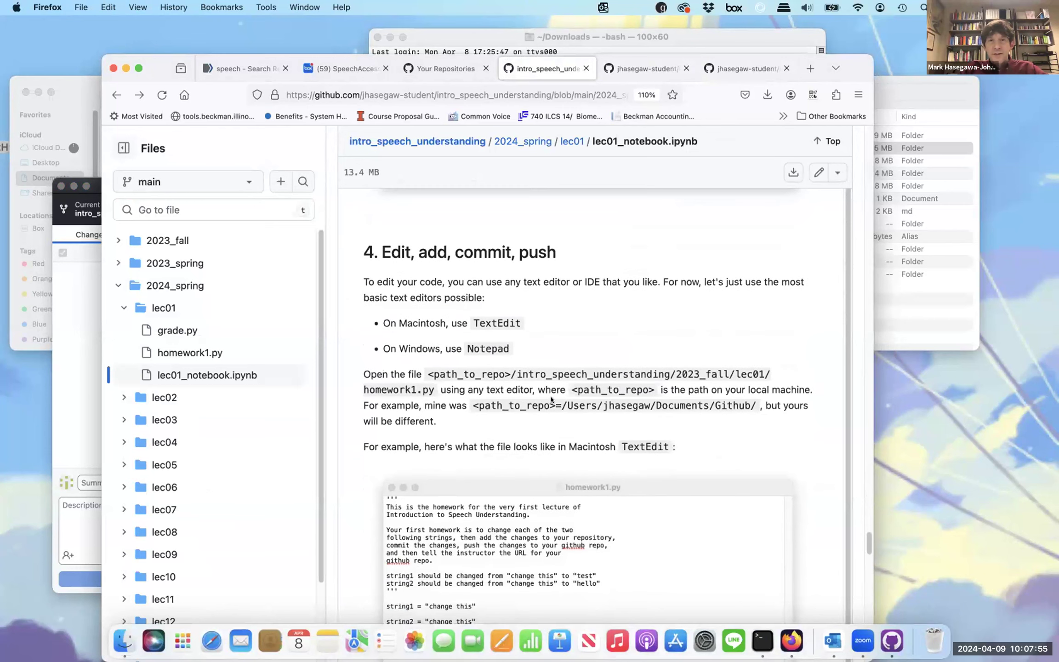
left_click(74, 371)
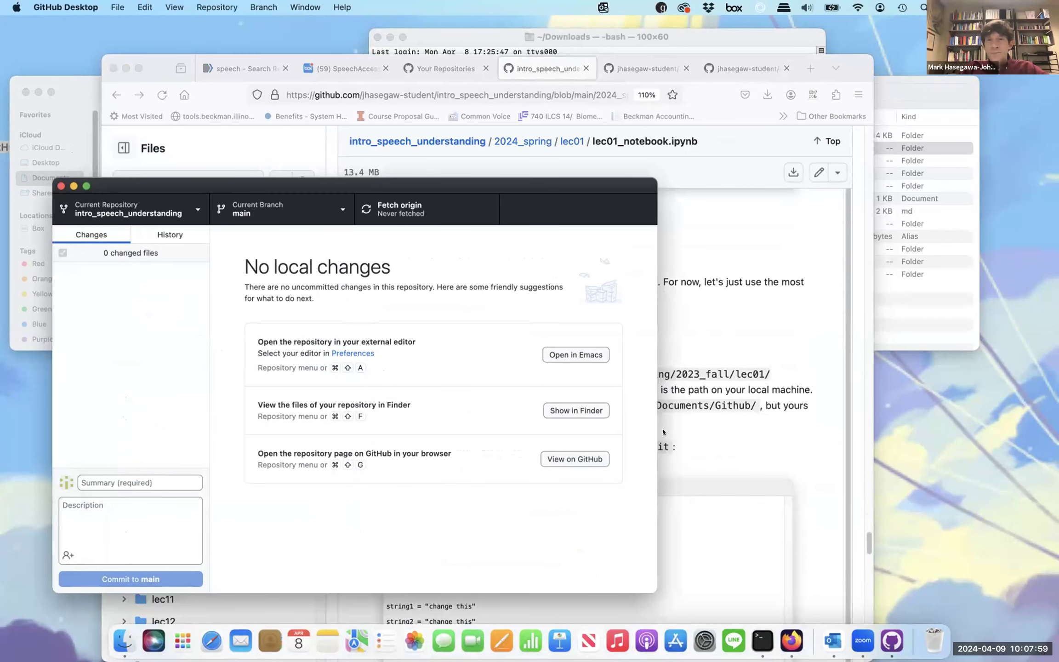
left_click(570, 355)
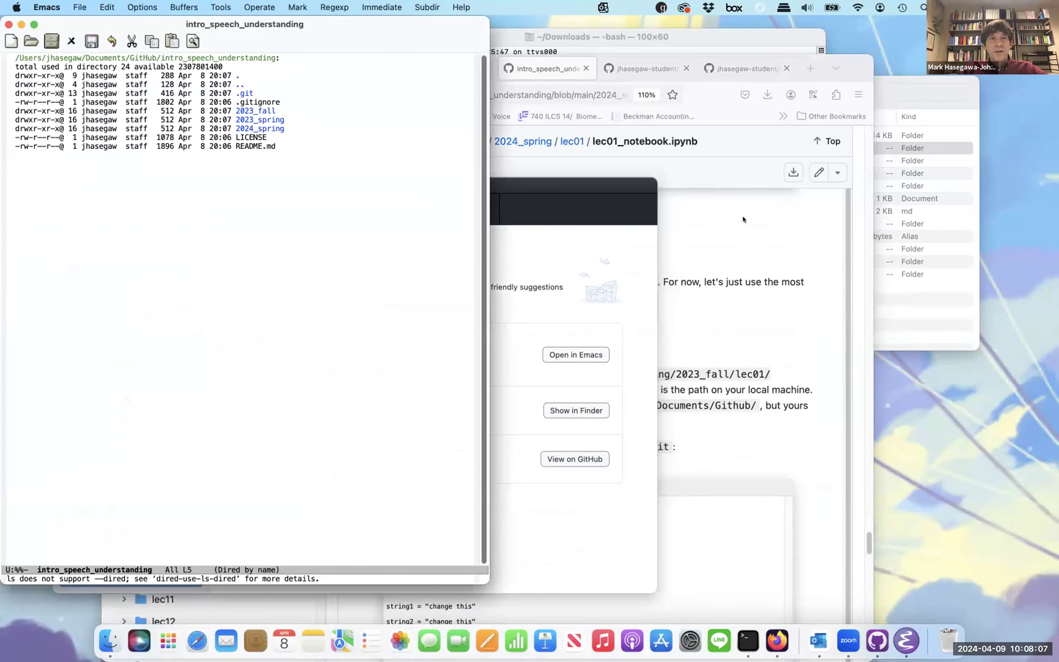
left_click(708, 440)
scroll(708, 440, "down", 3)
scroll(708, 440, "down", 3)
scroll(708, 440, "up", 10)
scroll(708, 440, "down", 6)
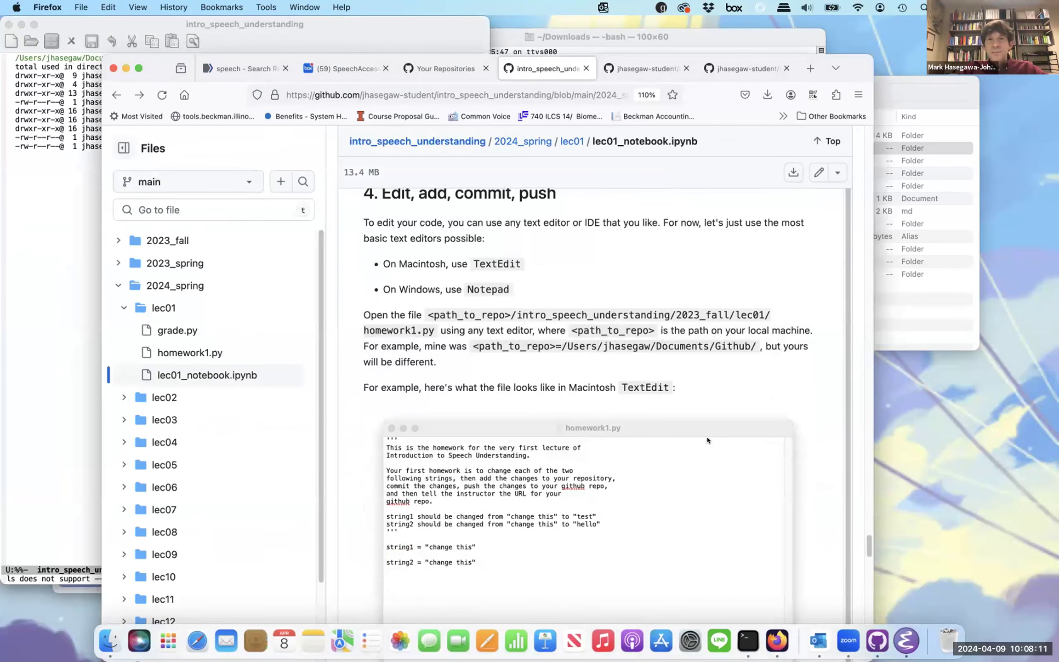
scroll(708, 440, "down", 2)
scroll(708, 440, "up", 3)
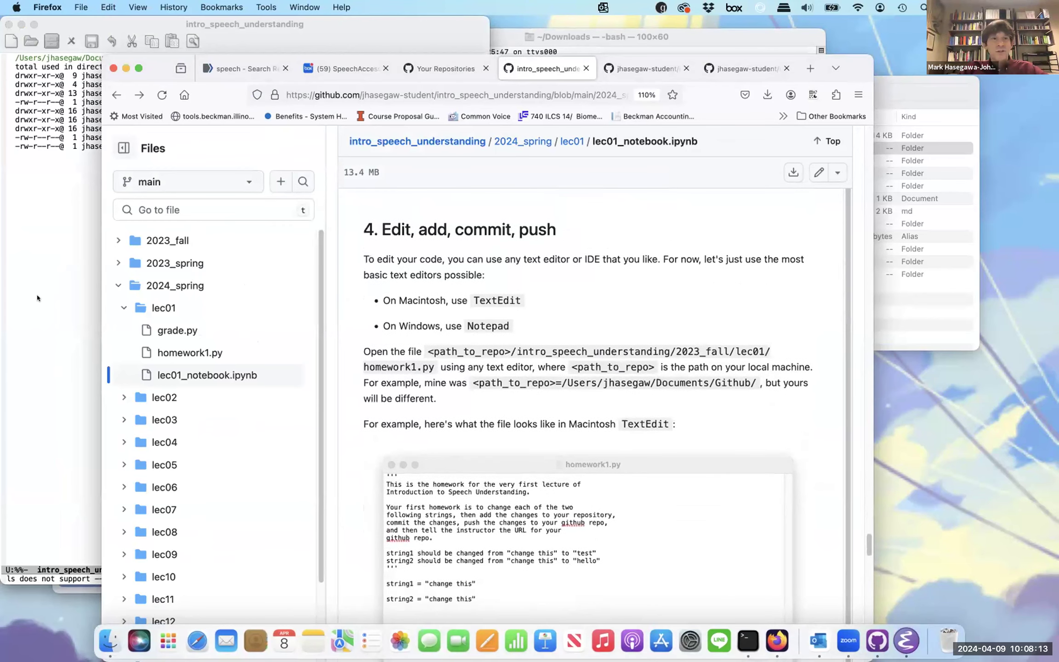
left_click(37, 298)
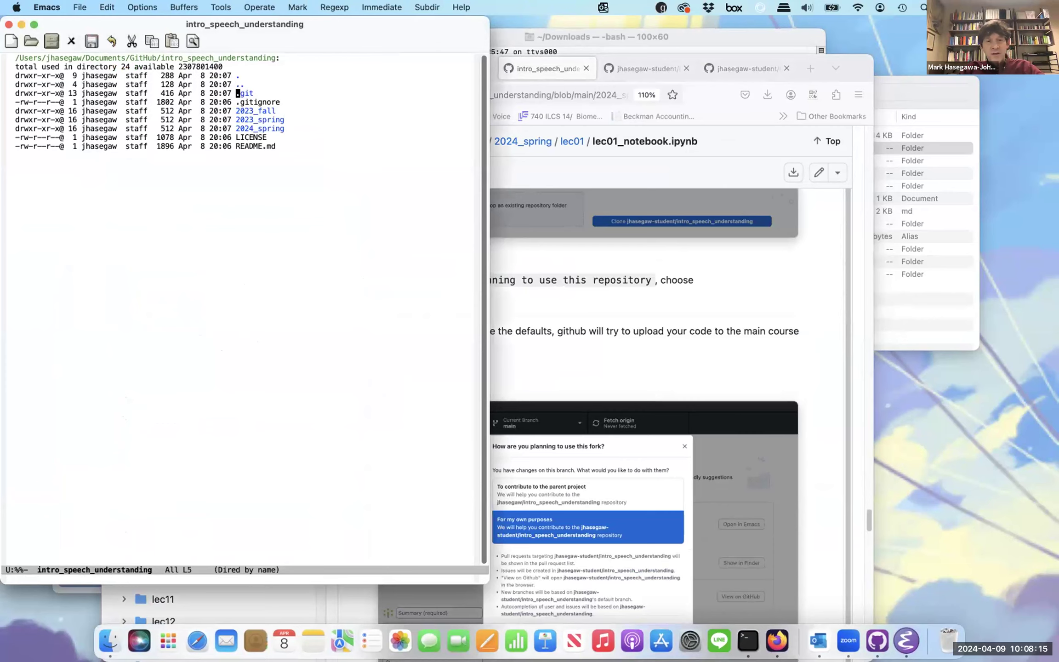
key("super+q")
left_click(95, 391)
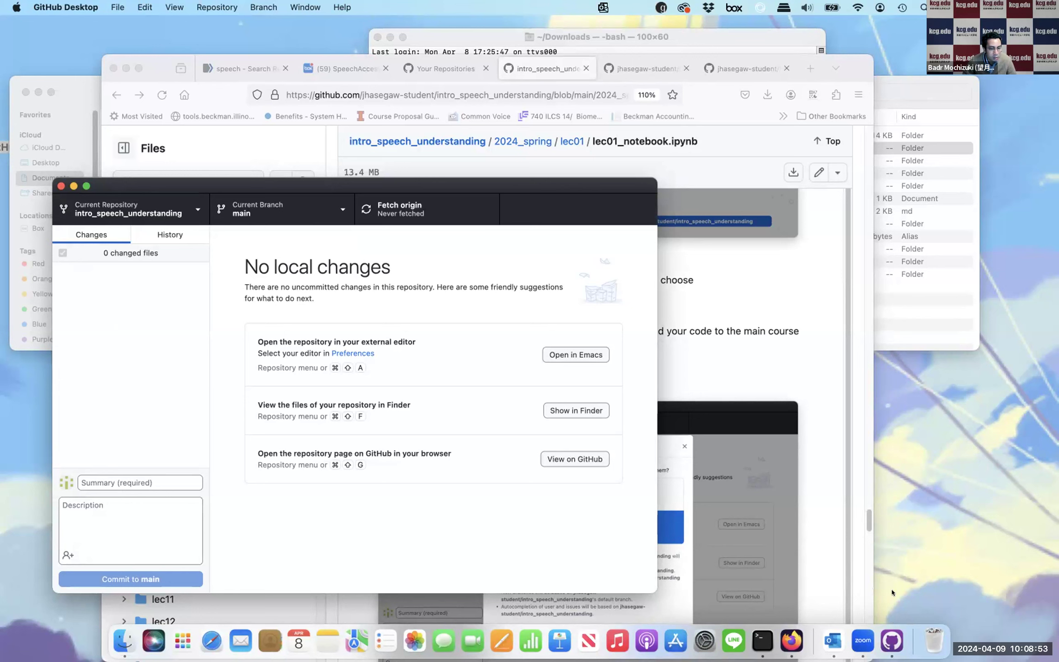
Step: Open the repository's GitHub page in the browser and reveal its local folder in Finder
left_click(579, 458)
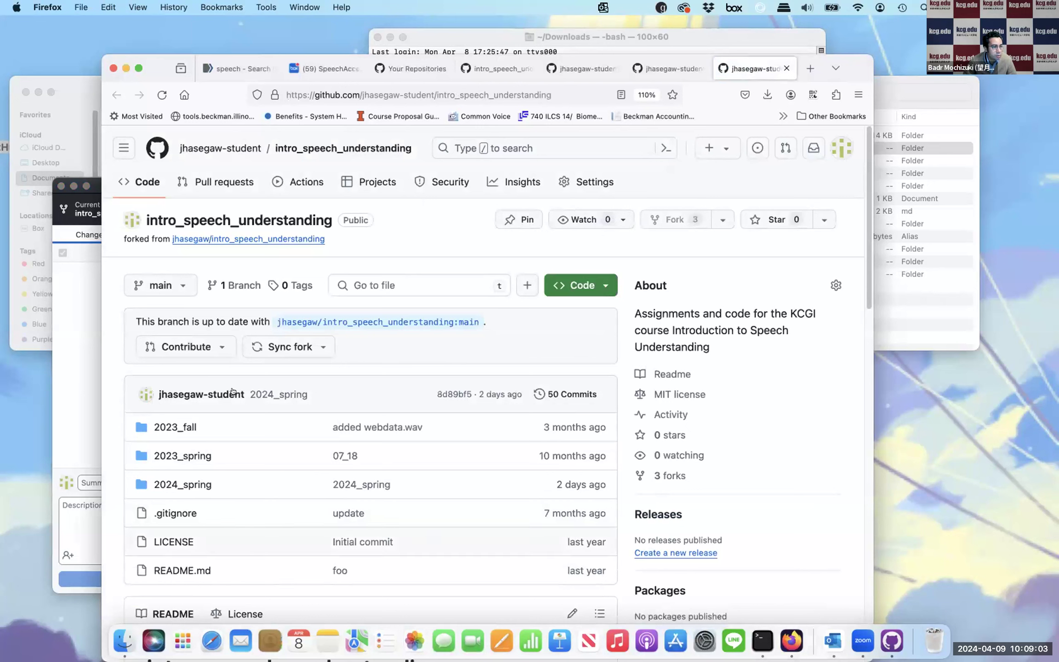
left_click(65, 429)
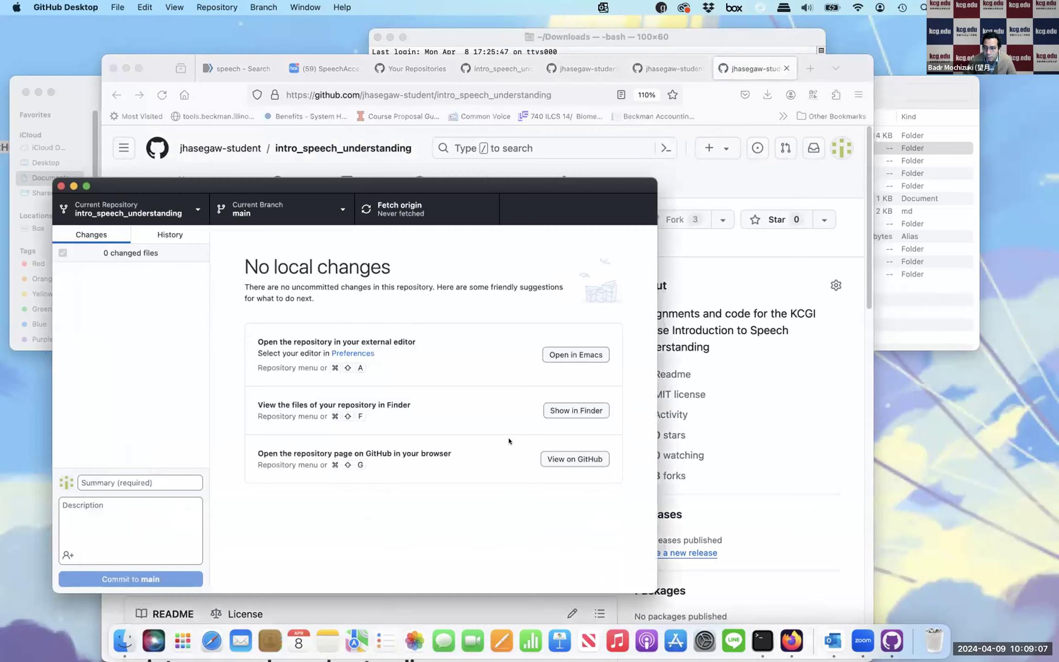
left_click(581, 411)
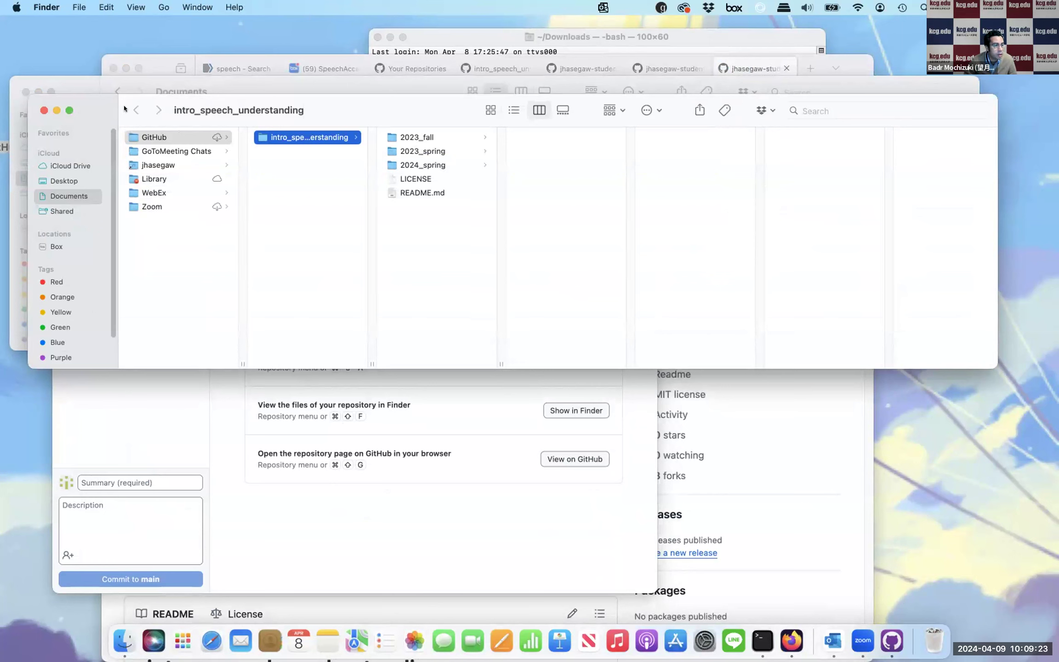
Step: Show Documents in Finder as a list with GitHub and intro_speech_understanding expanded
left_click(138, 137)
left_click(138, 136)
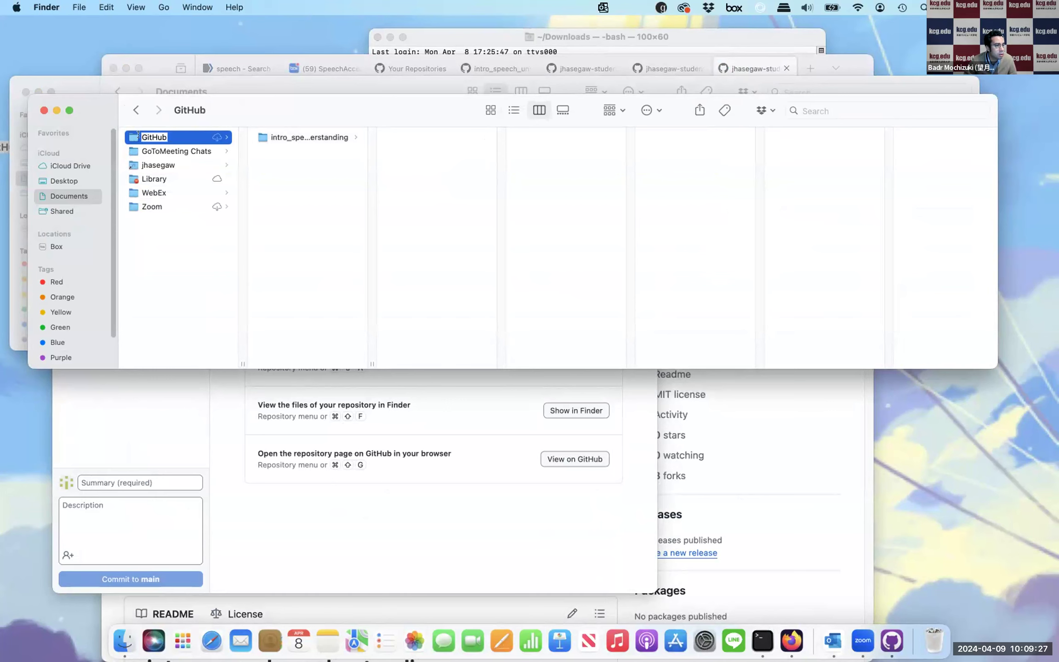
left_click(134, 138)
left_click(63, 197)
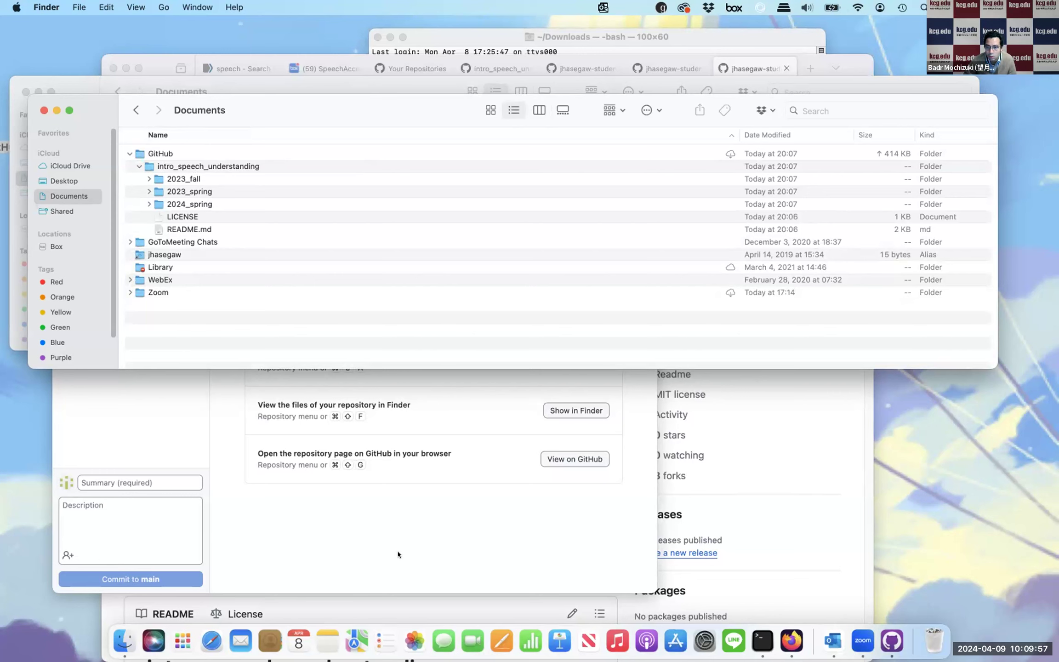
left_click(398, 555)
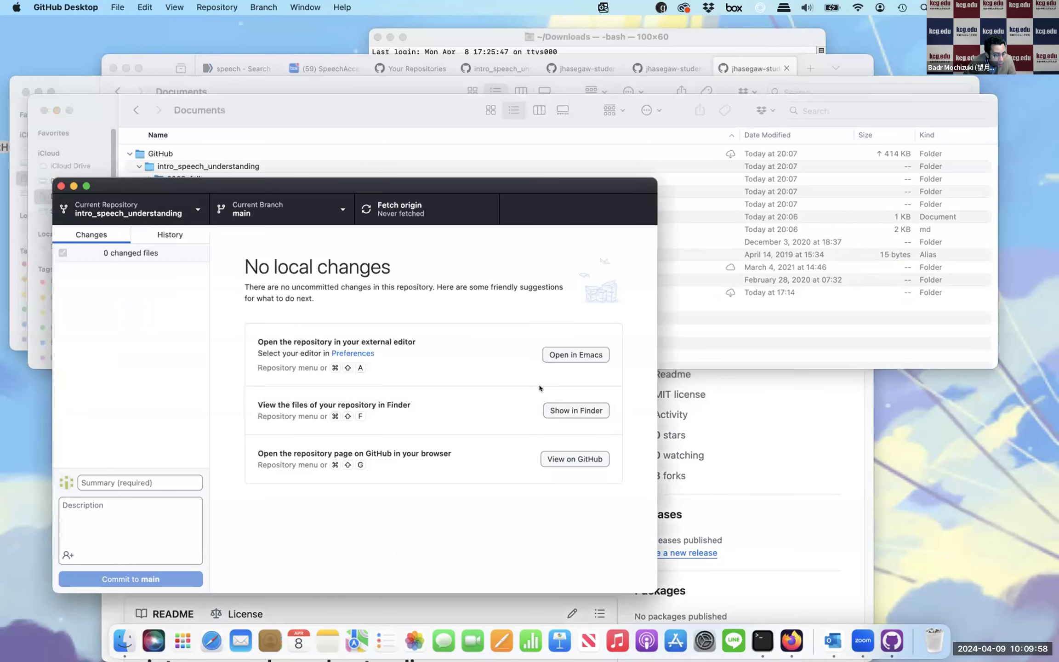
Step: Open intro_speech_understanding in Emacs, uncovering its Dired listing with .git and .gitignore
left_click(591, 357)
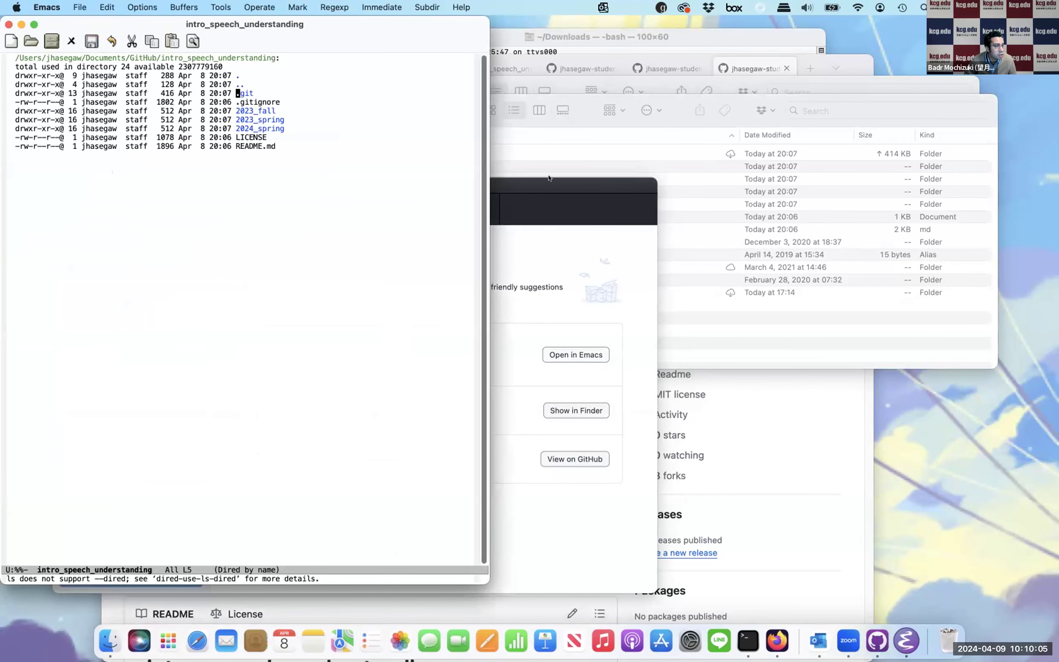
left_click(572, 186)
left_click_drag(349, 186, 616, 209)
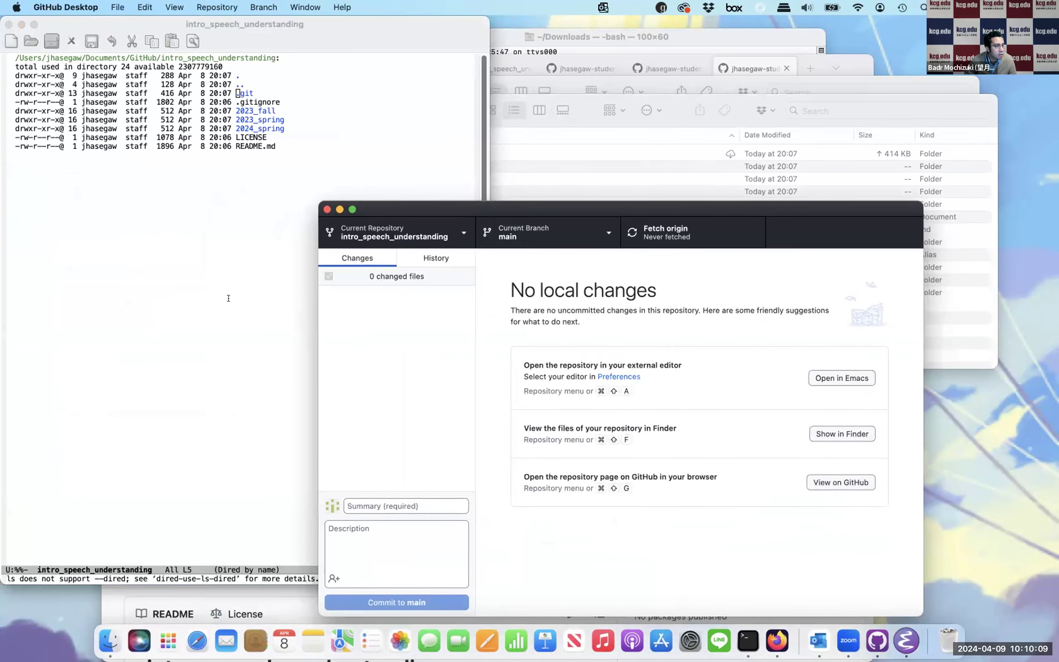
left_click(229, 298)
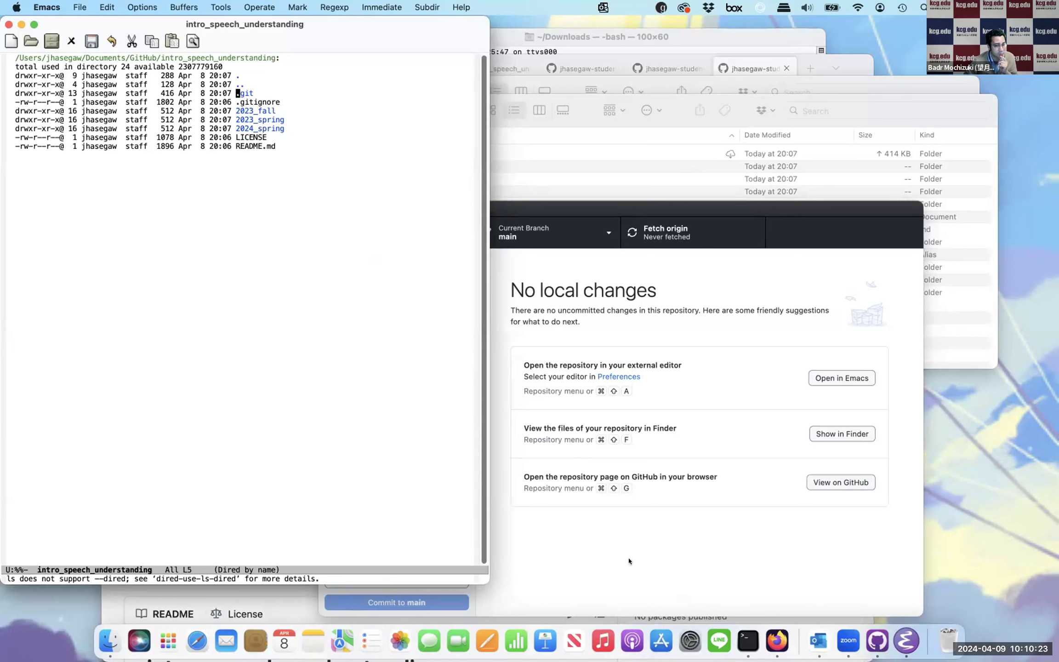
Step: Navigate the Dired listing into 2024_spring/lec01 and open homework1.py
left_click(271, 129)
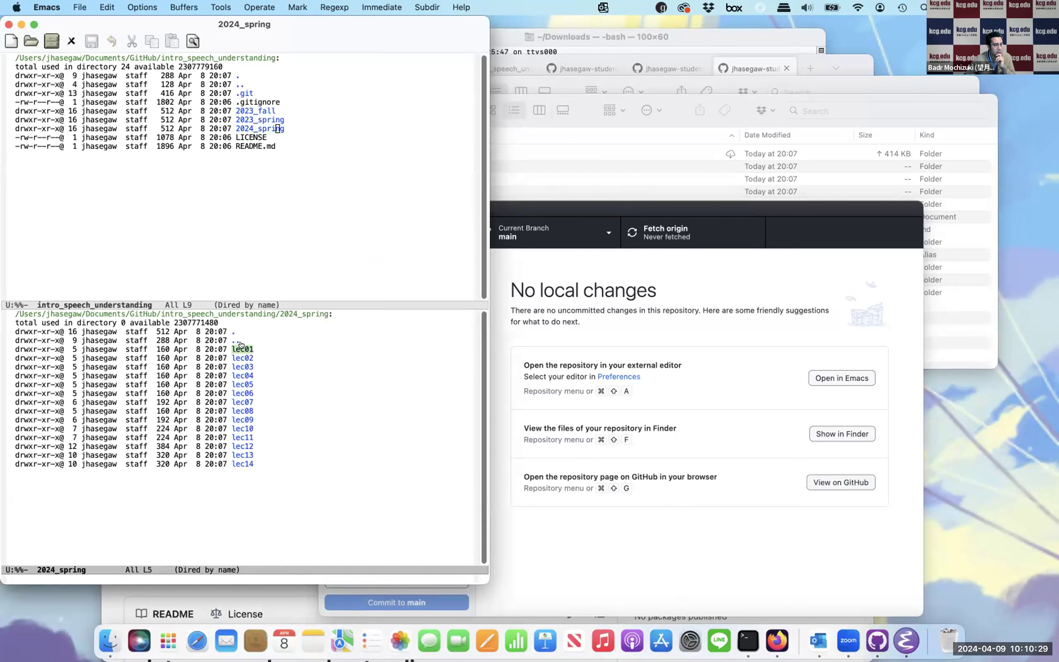
left_click(247, 349)
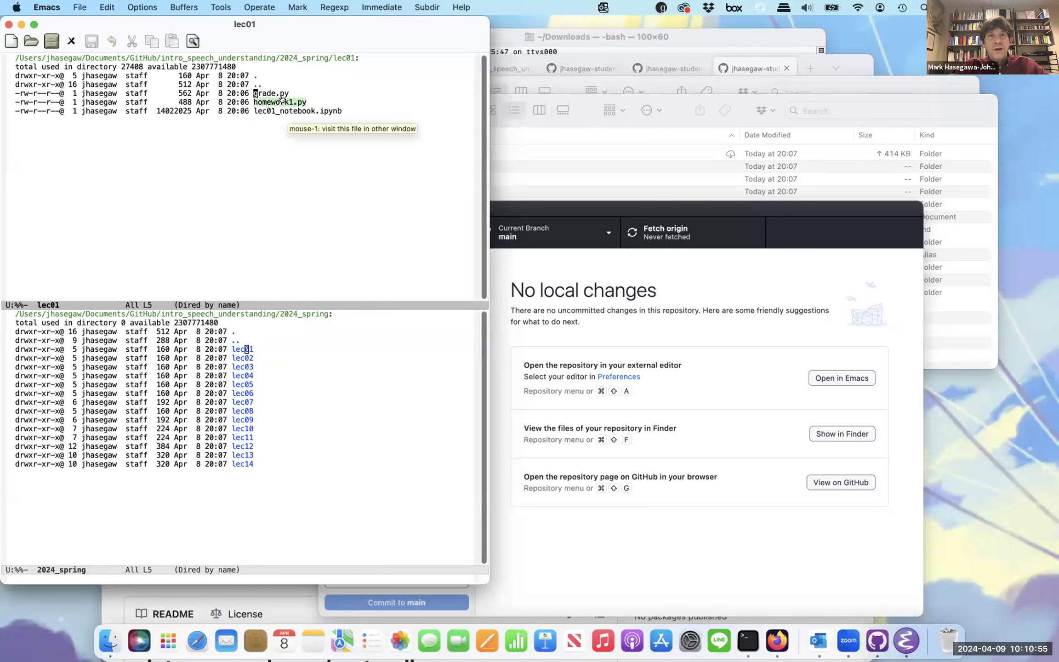
left_click(281, 101)
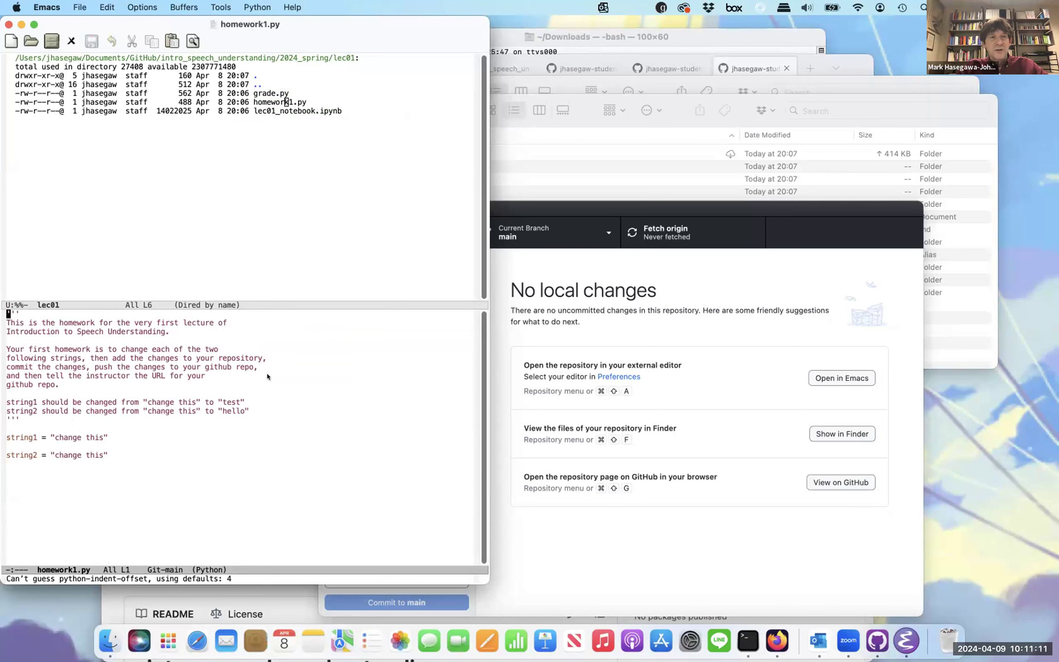
left_click(102, 432)
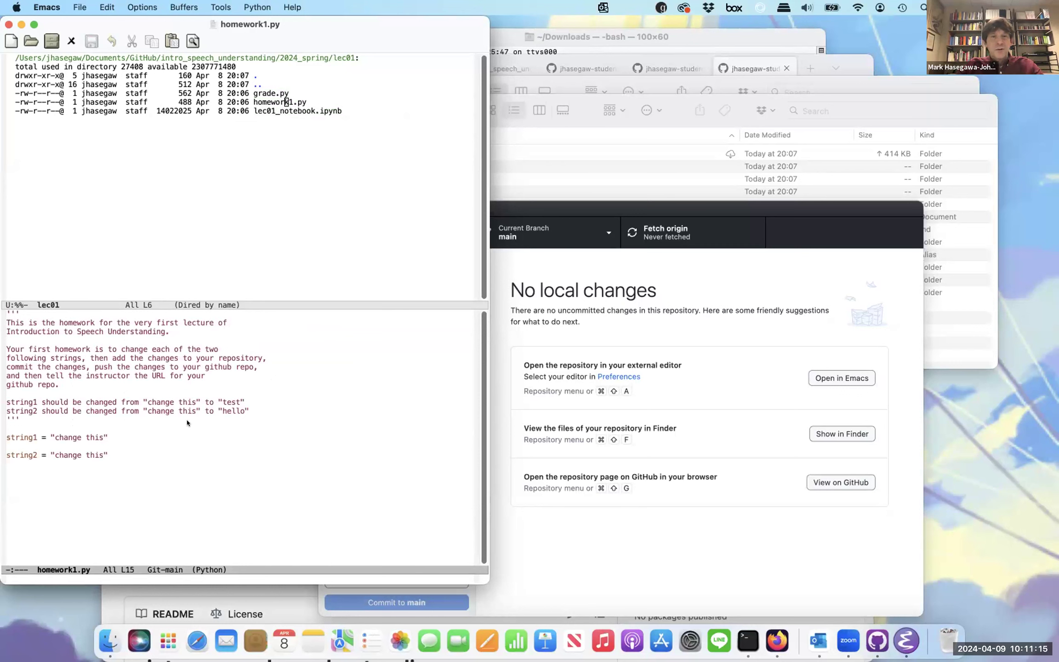
key("BackSpace")
key("BackSpace")
key("BackSpace")
key("BackSpace")
key("BackSpace")
key("BackSpace")
key("BackSpace")
key("BackSpace")
key("BackSpace")
key("BackSpace")
key("BackSpace")
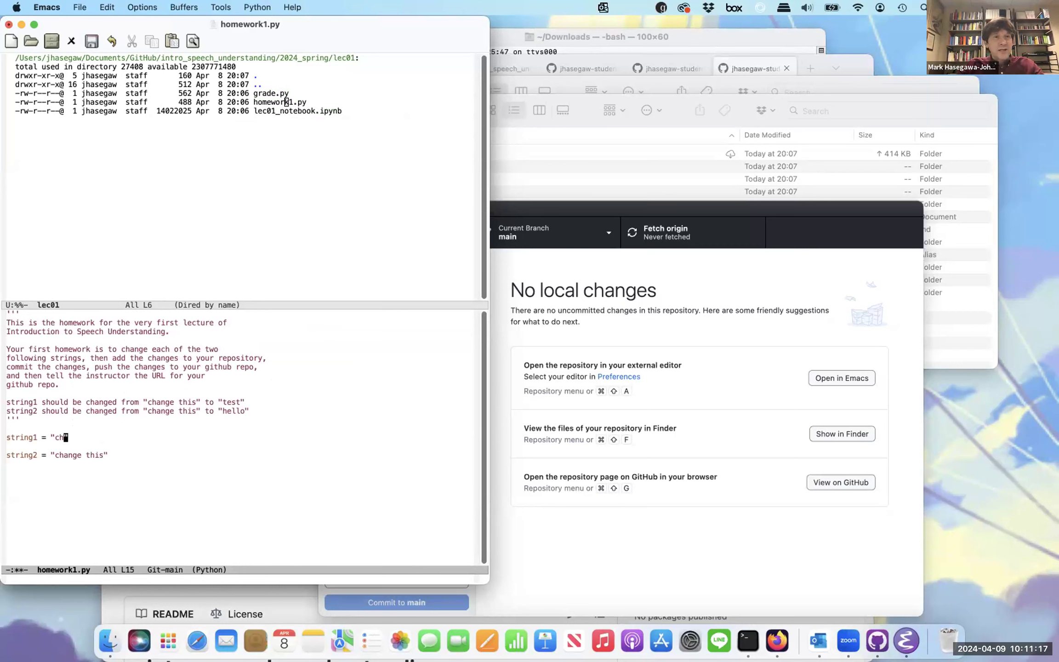
left_click_drag(223, 402, 240, 401)
key("alt+w")
left_click(55, 437)
key("ctrl+y")
left_click(74, 455)
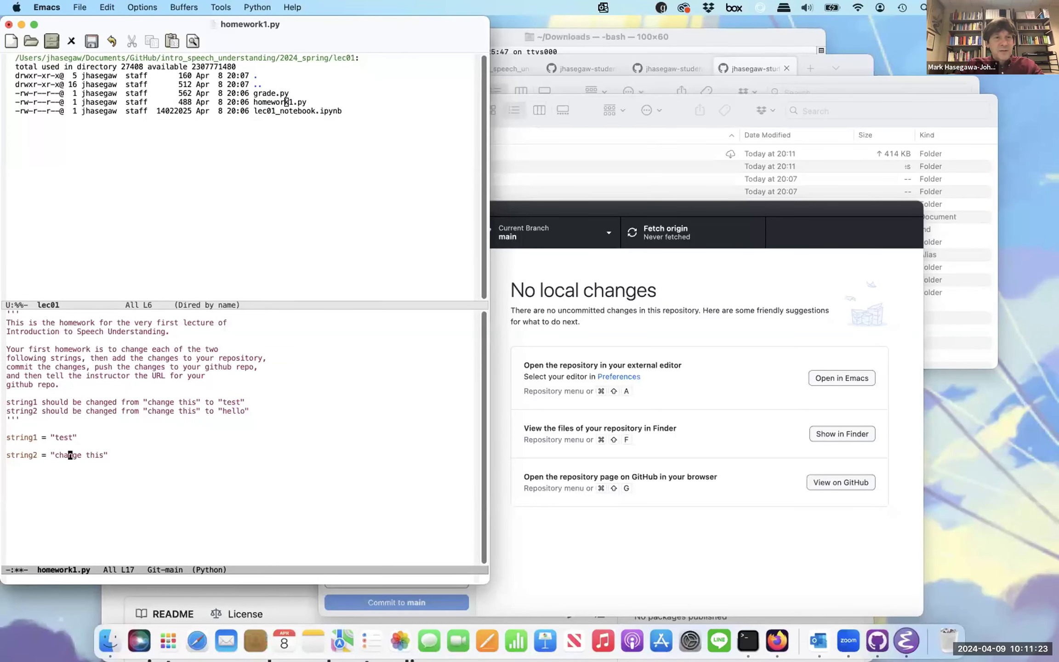
key("alt+d")
key("alt+d")
type("hello")
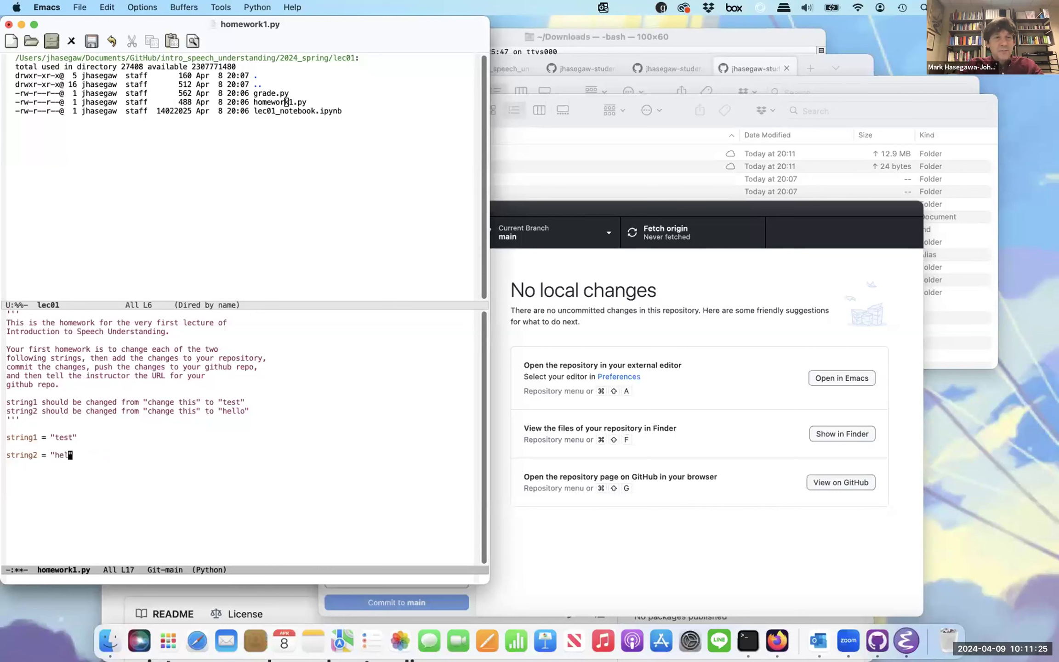
key("Up")
key("Up")
key("ctrl+x")
key("ctrl+s")
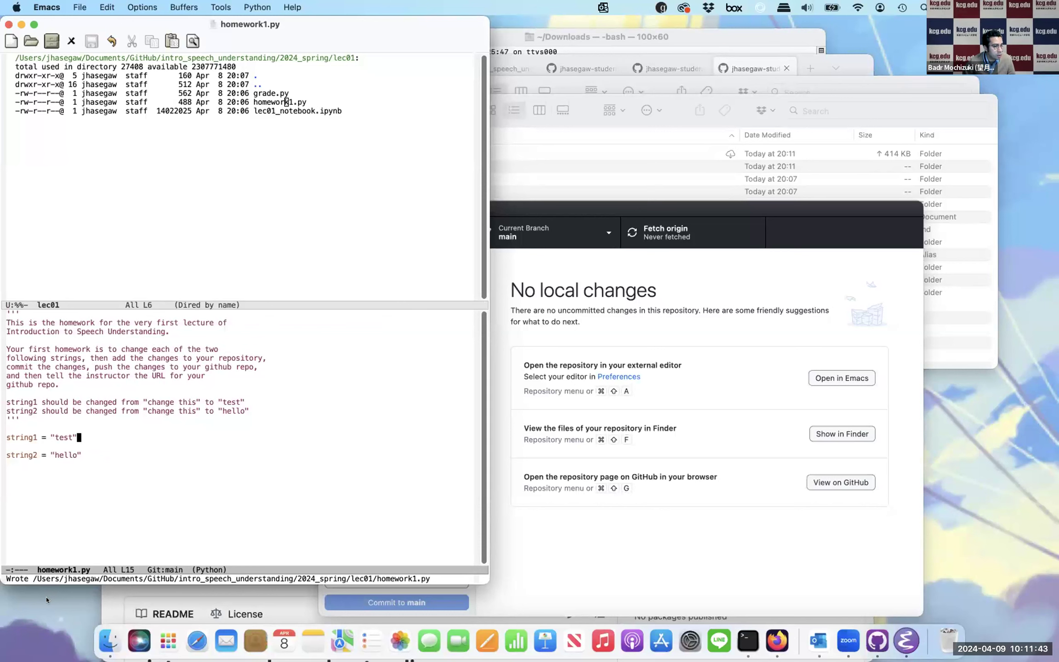
key("BackSpace")
key("BackSpace")
key("BackSpace")
key("BackSpace")
key("BackSpace")
type("change this\"")
key("Down")
key("Down")
key("Left")
key("BackSpace")
key("BackSpace")
key("BackSpace")
key("BackSpace")
key("BackSpace")
type("change thi")
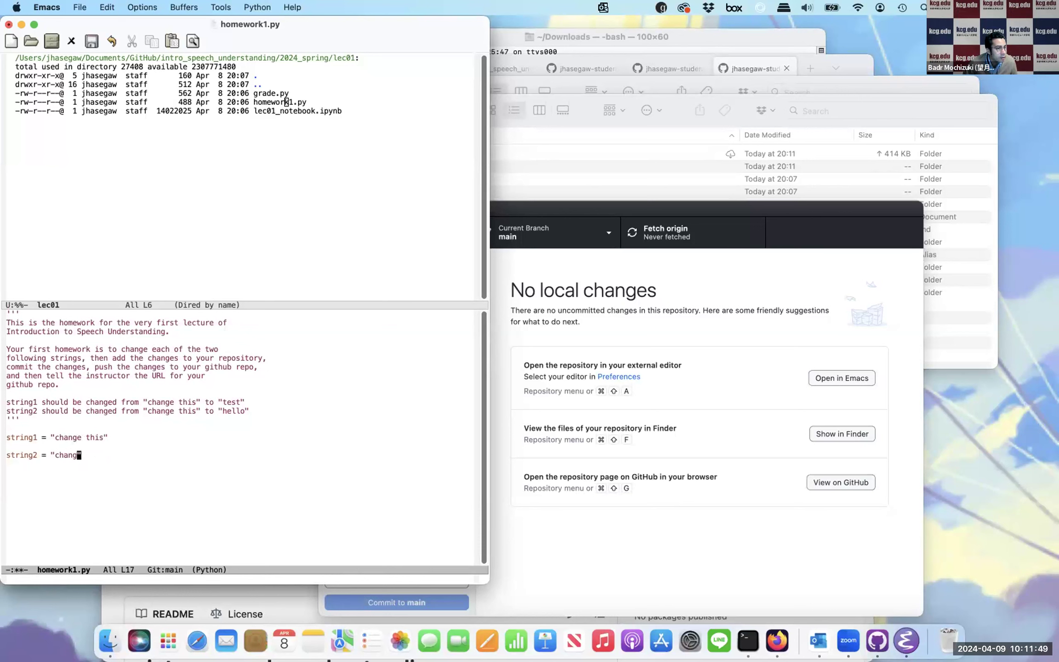
type("s")
key("ctrl+x")
key("ctrl+s")
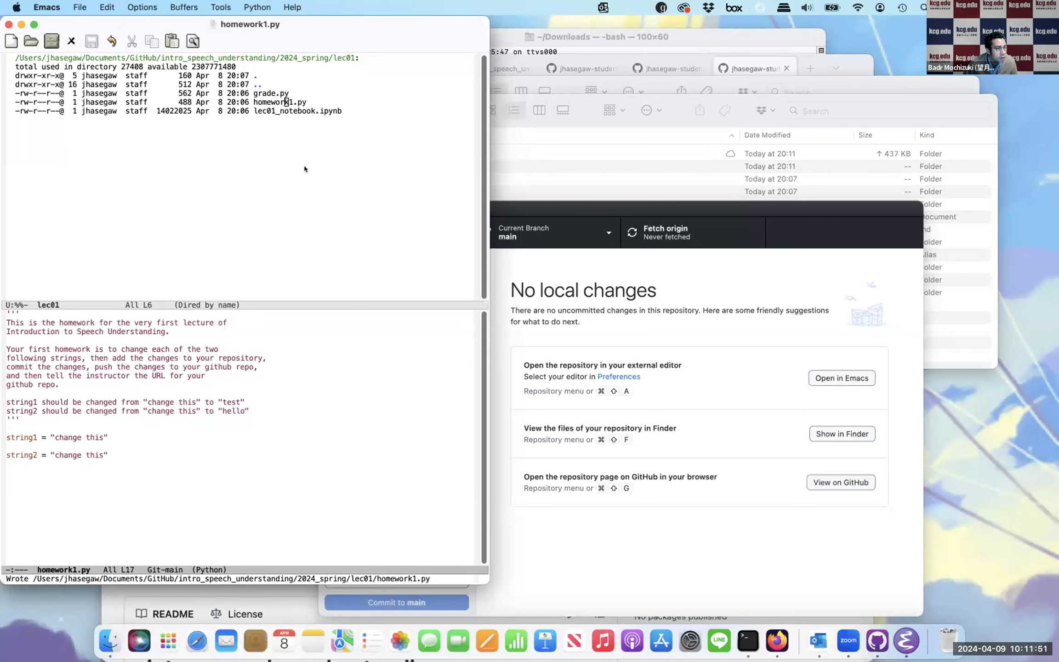
left_click(289, 159)
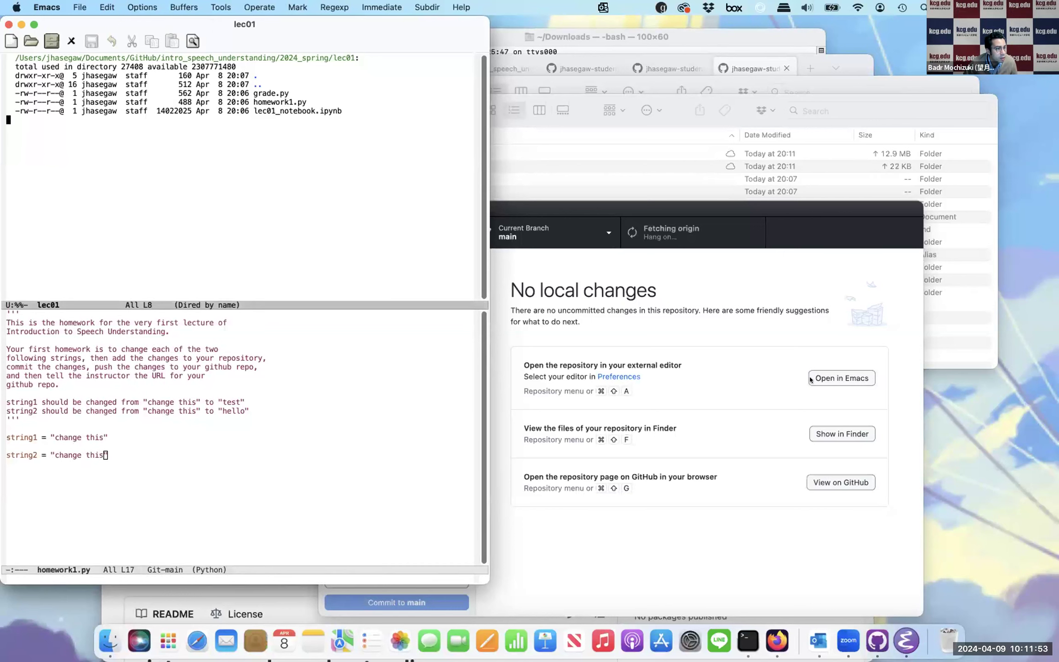
left_click(825, 378)
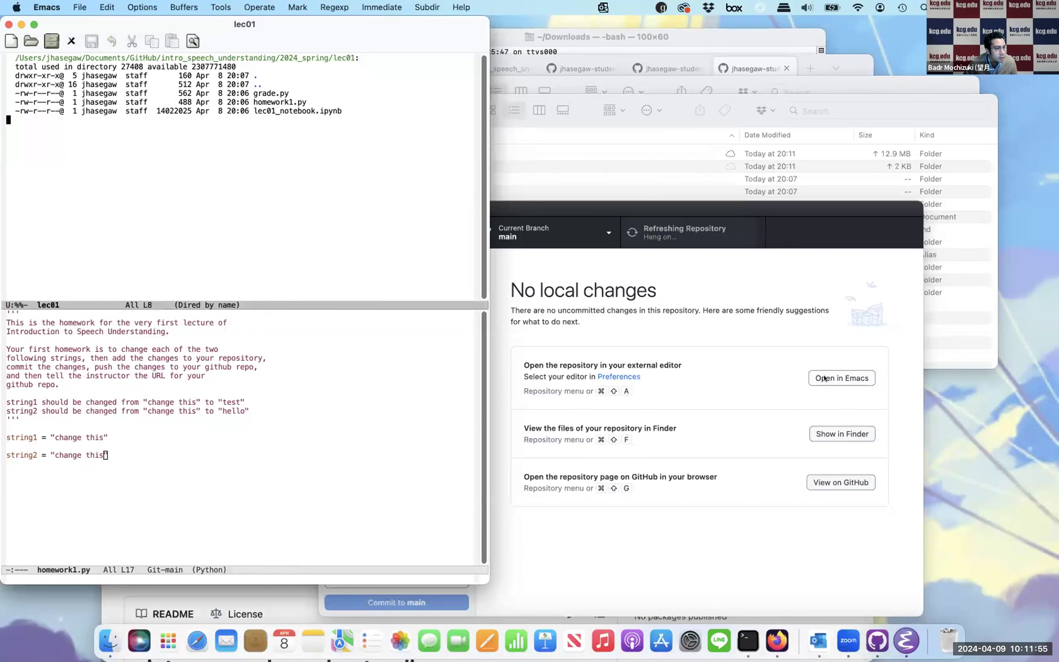
left_click(277, 128)
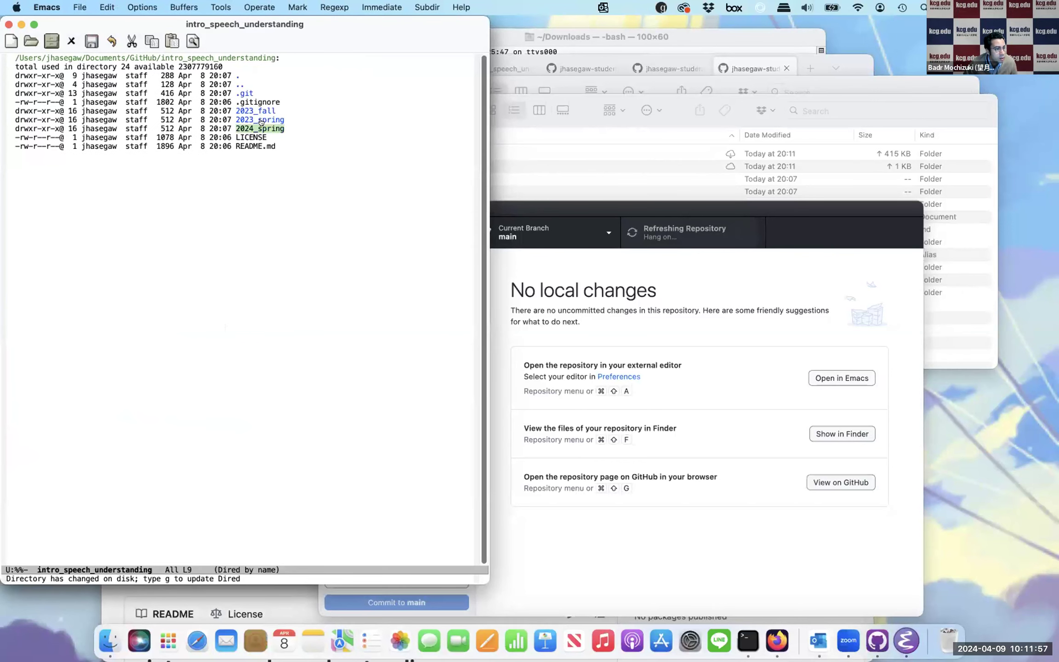
left_click(259, 120)
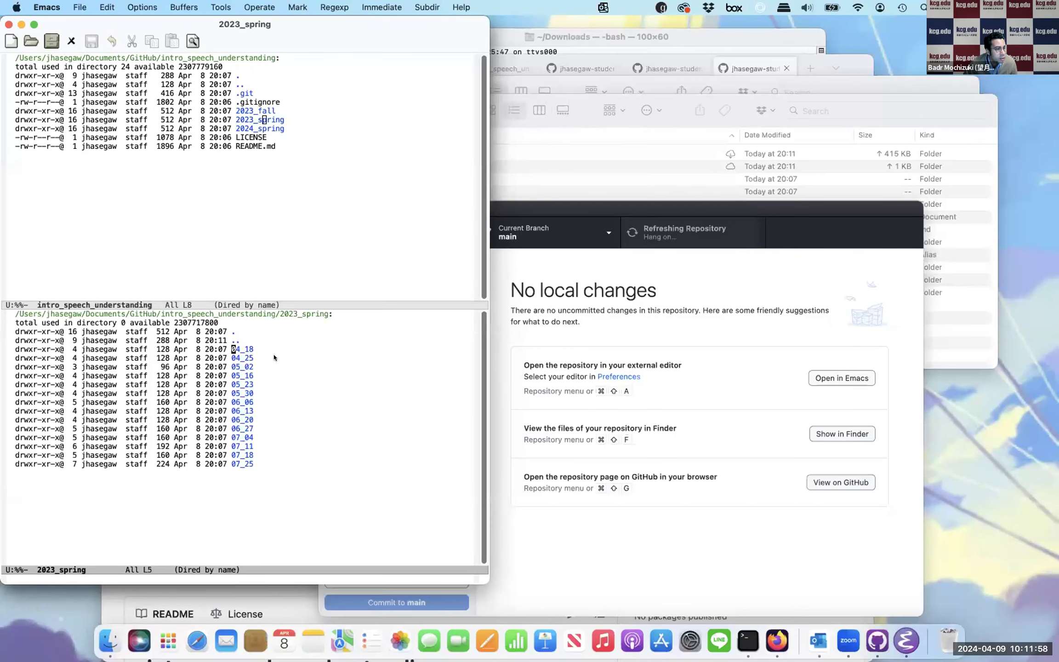
left_click(268, 129)
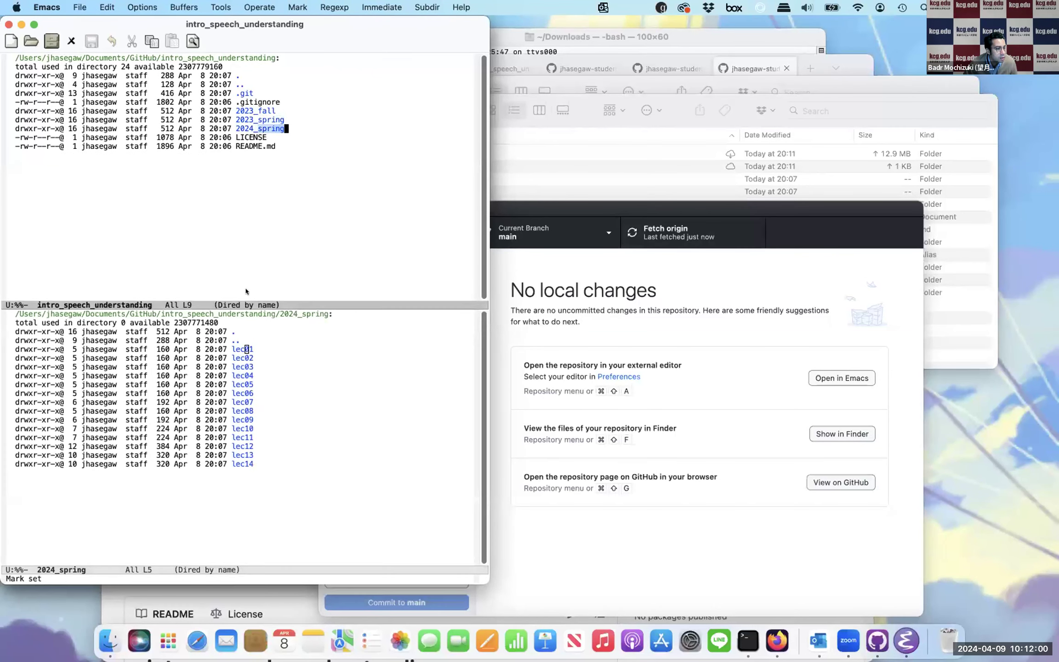
left_click(239, 349)
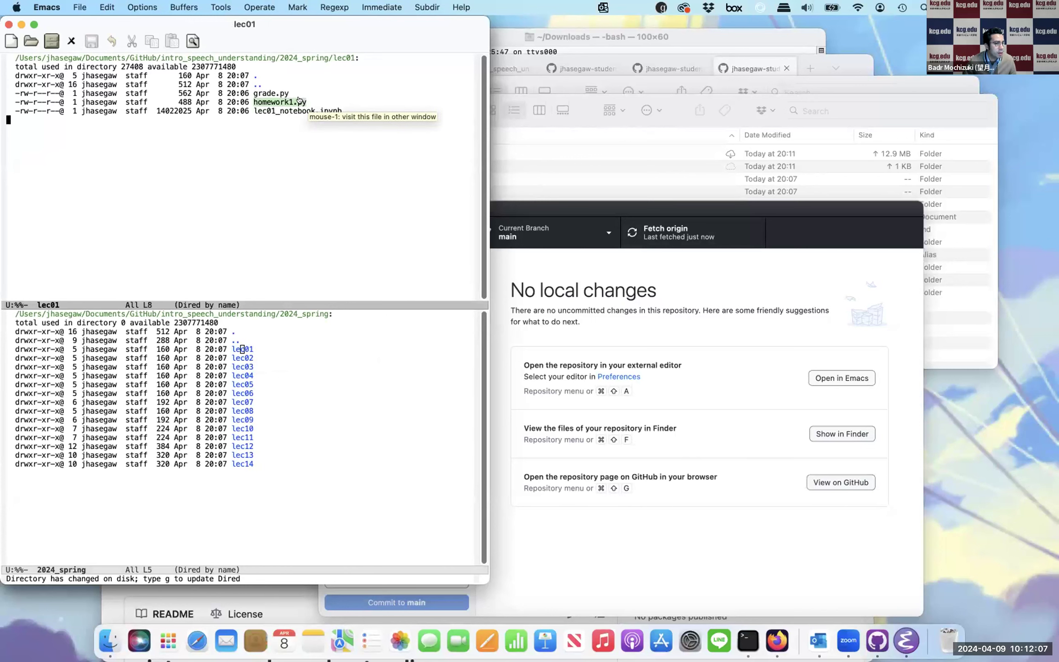
left_click(304, 102)
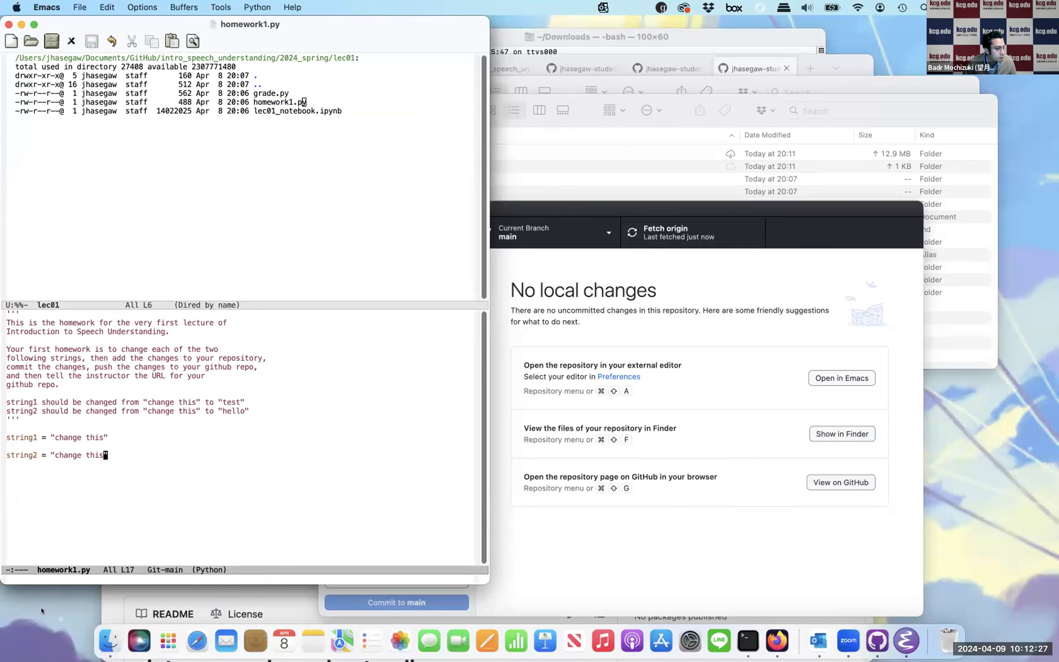
Step: Replace string1's 'change this' value with "test"
key("Down")
left_click(56, 437)
double_click(236, 400)
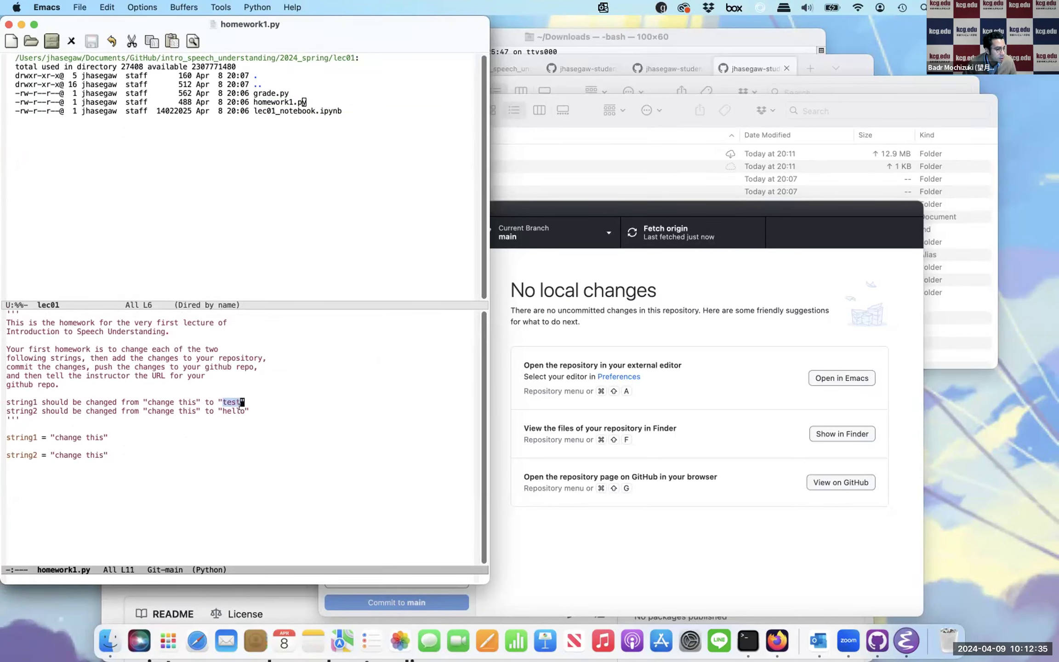
left_click(54, 444)
left_click(54, 435)
key("ctrl+k")
type("test")
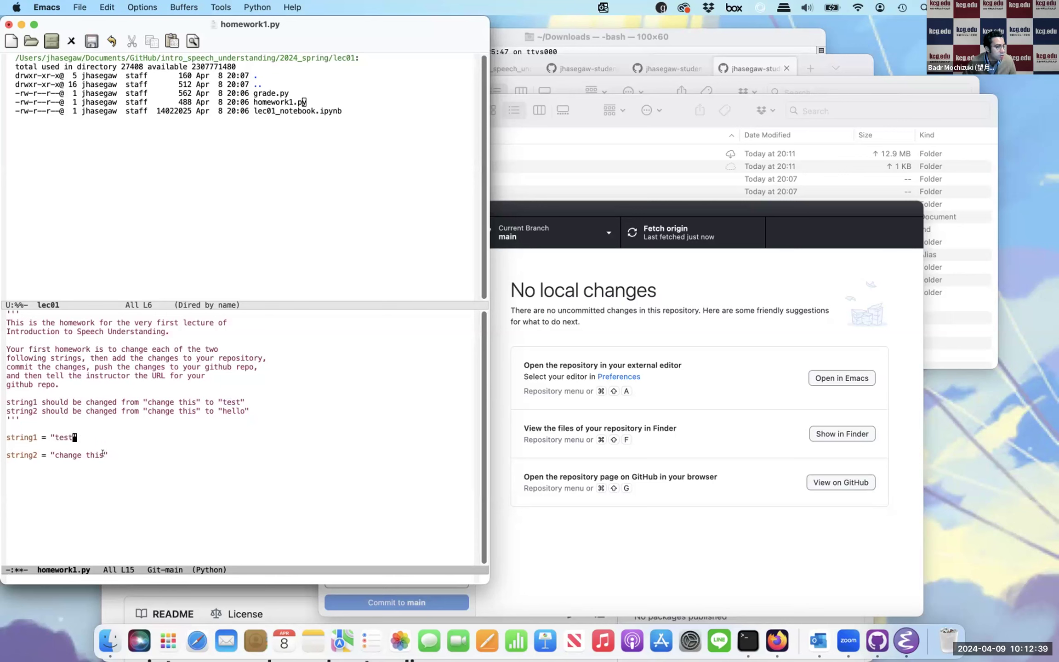
Step: Replace string2's 'change this' value with "hello"
key("Down")
key("Down")
key("Down")
left_click(84, 454)
key("alt+b")
key("alt+d")
key("alt+d")
type("hello")
Step: Save homework1.py with C-x C-s
key("Down")
key("ctrl+x")
key("ctrl+s")
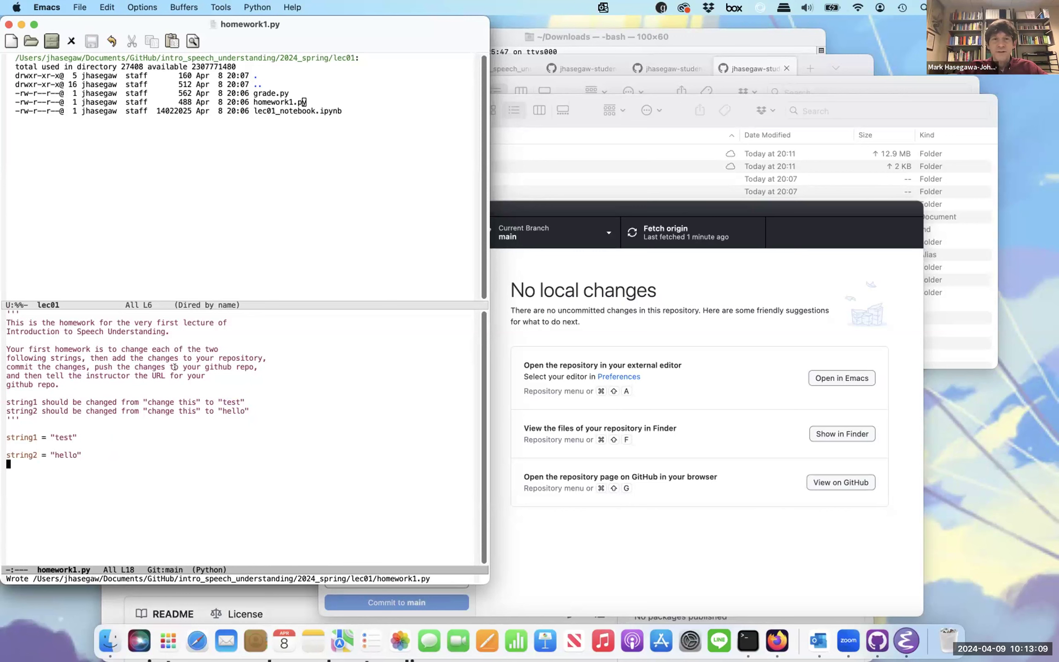
Step: Bring GitHub Desktop forward to show homework1.py's diff with "test" and "hello"
left_click(611, 531)
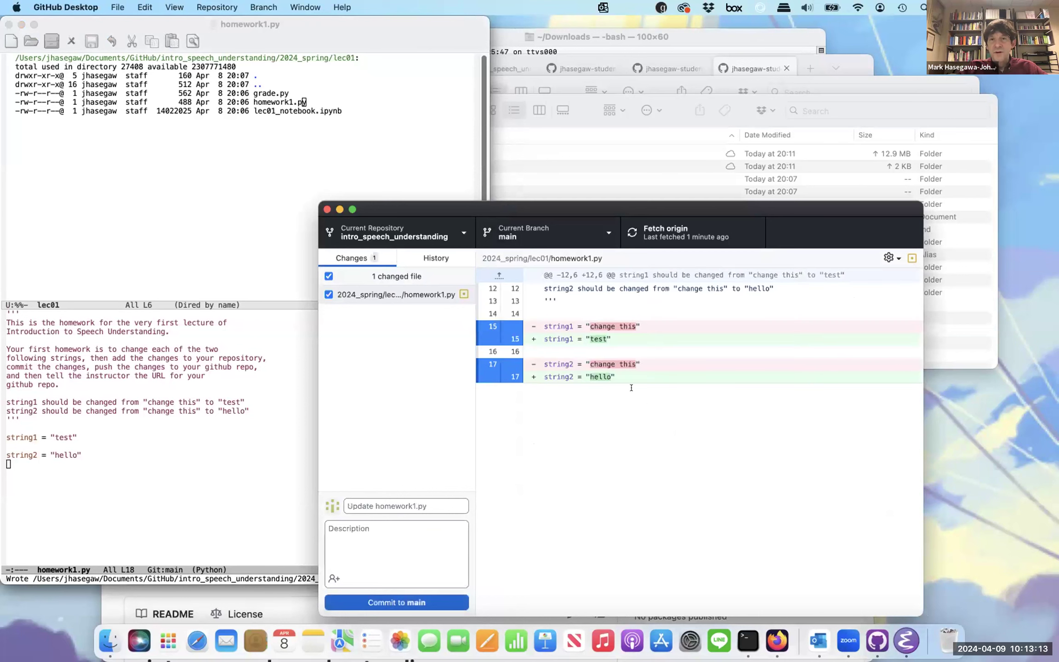
left_click_drag(740, 209, 626, 169)
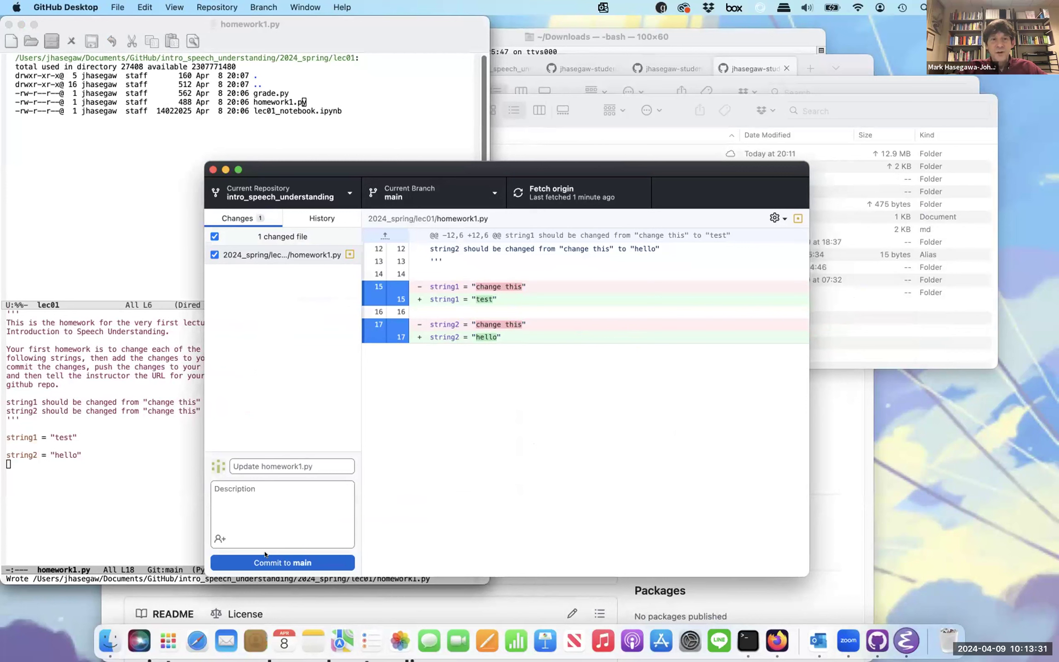
Step: Enter commit summary 'update homework1.py' and description 'I have changed the strings.'
left_click(264, 460)
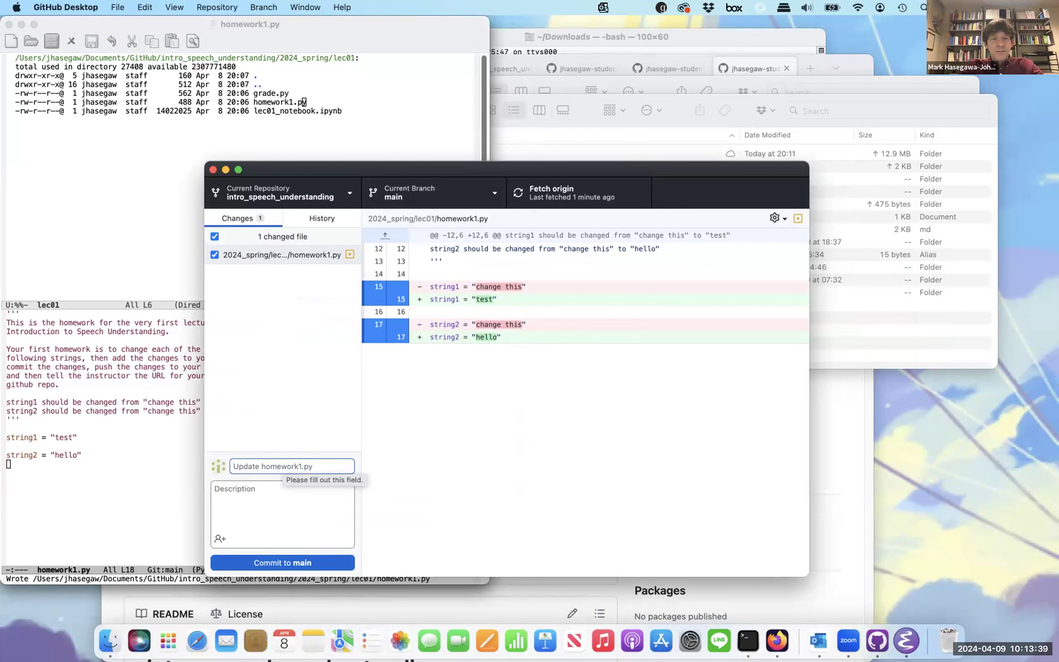
type("update homework1.py")
left_click(235, 487)
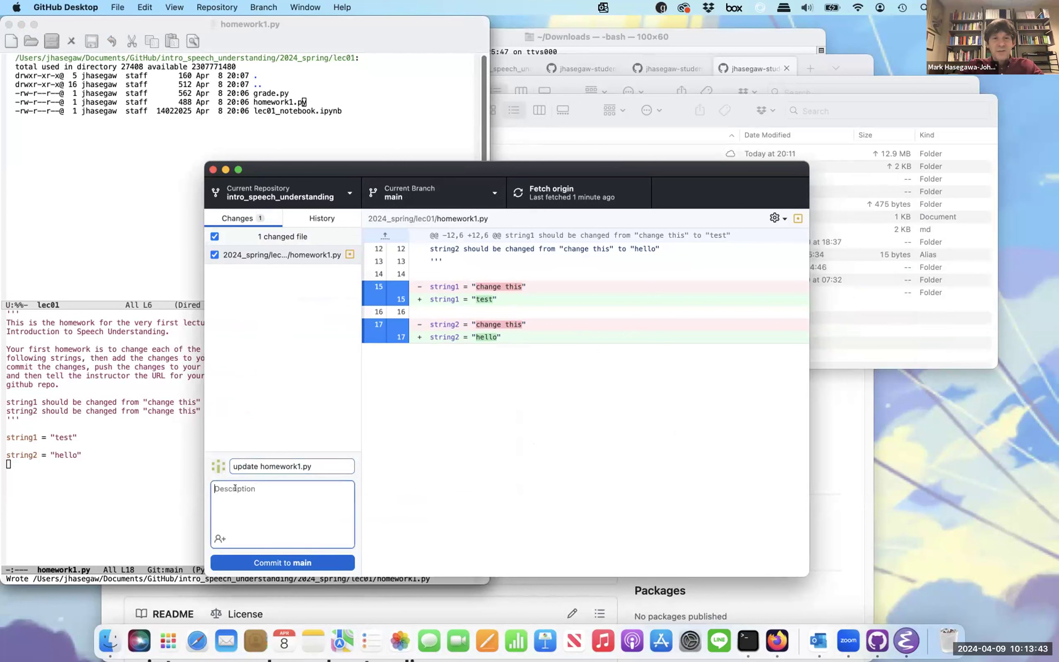
type("I have changed the strings.")
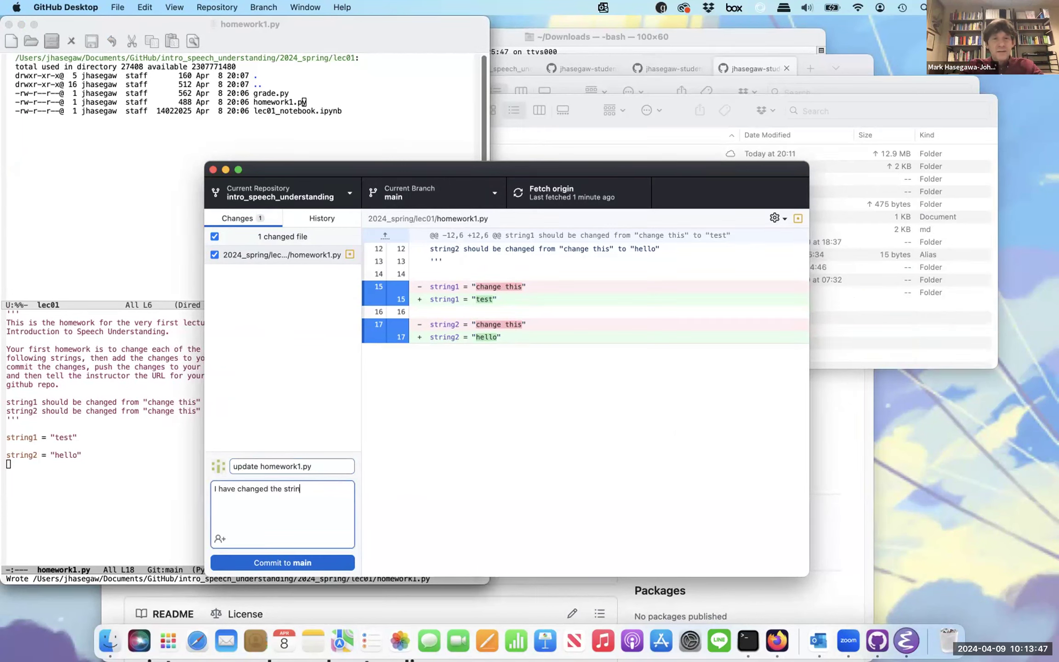
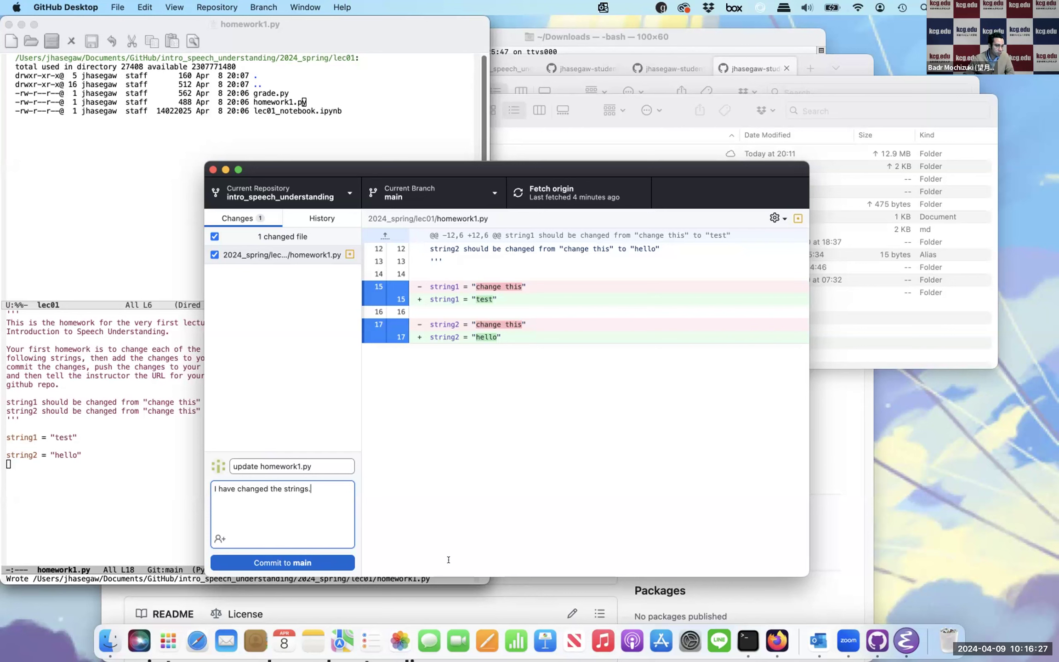
Step: Commit the homework1.py change to main, push it to origin, and view the repository on GitHub
left_click(328, 561)
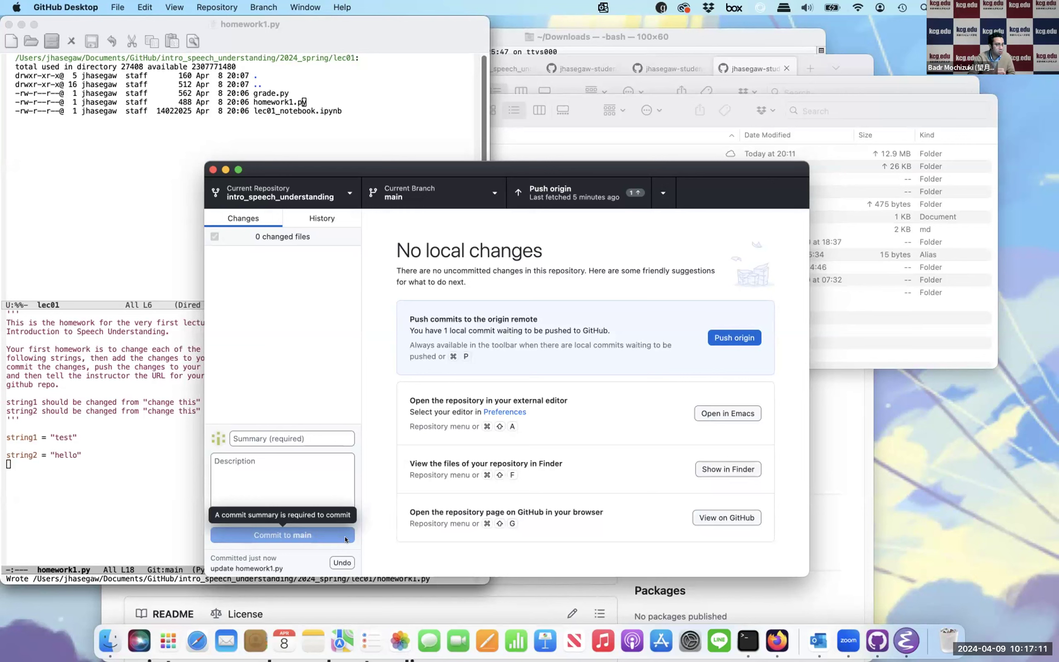
left_click(748, 337)
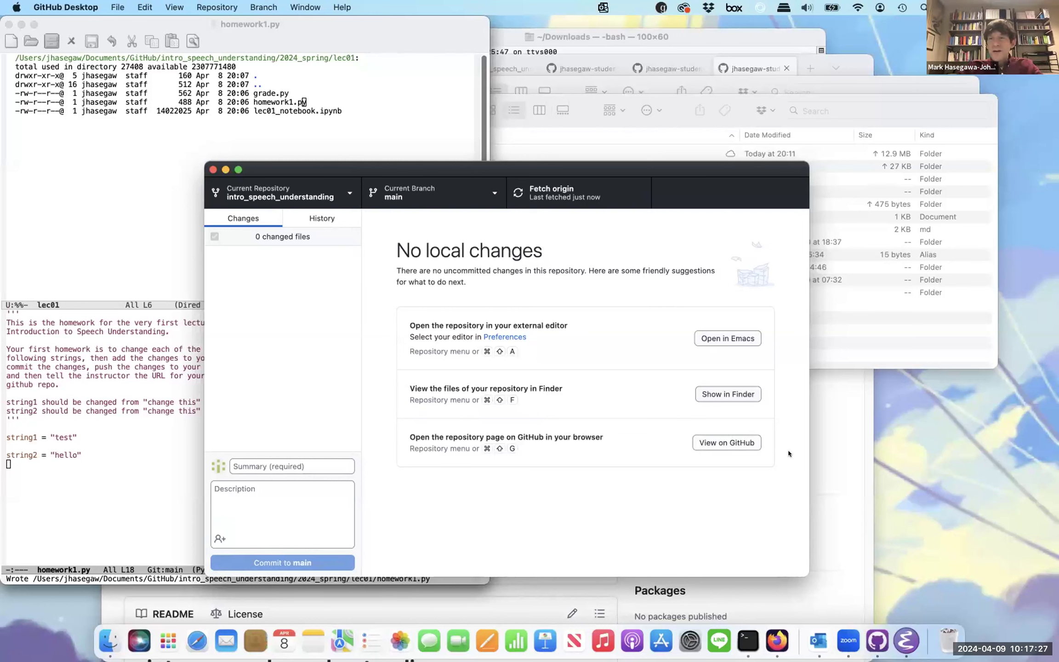
left_click(744, 441)
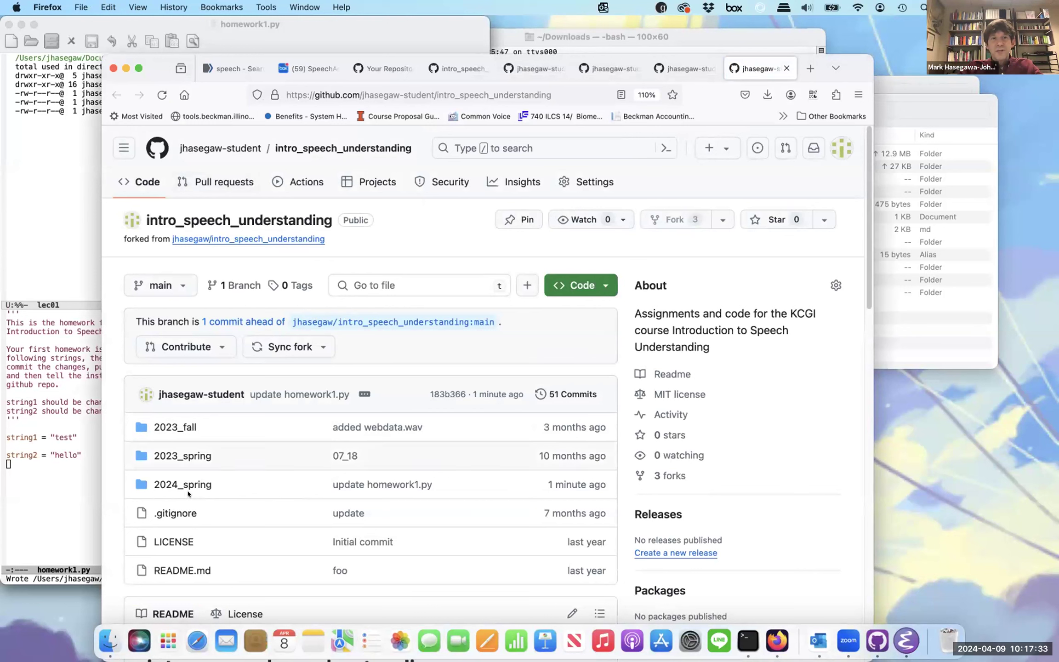
Step: Open 2024_spring/lec01/homework1.py on GitHub and highlight the new values "test" and "hello"
left_click(183, 483)
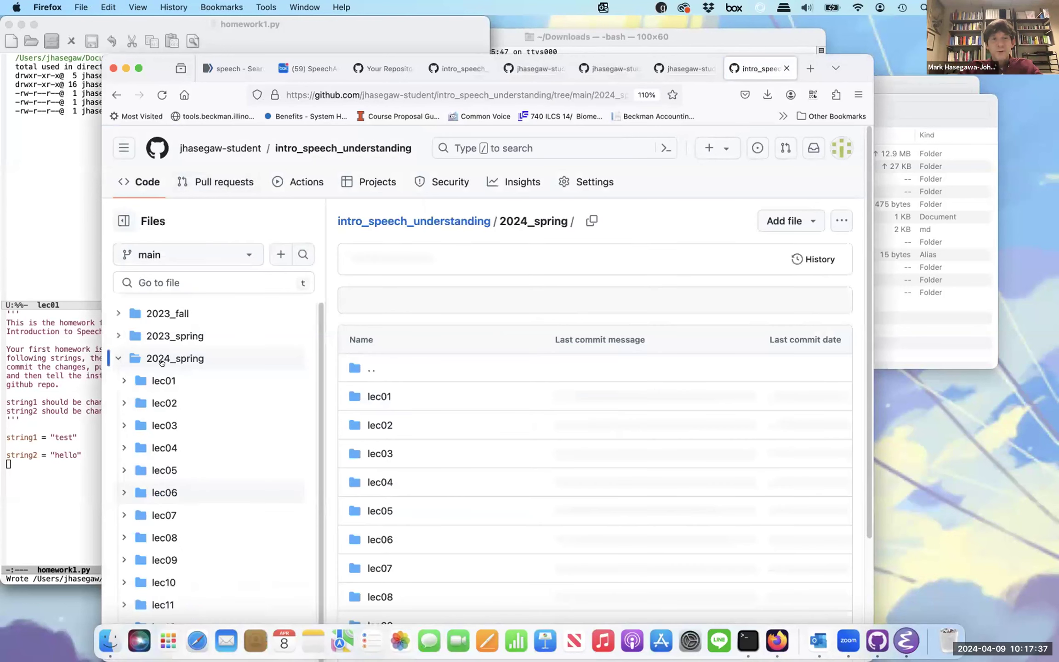
left_click(382, 425)
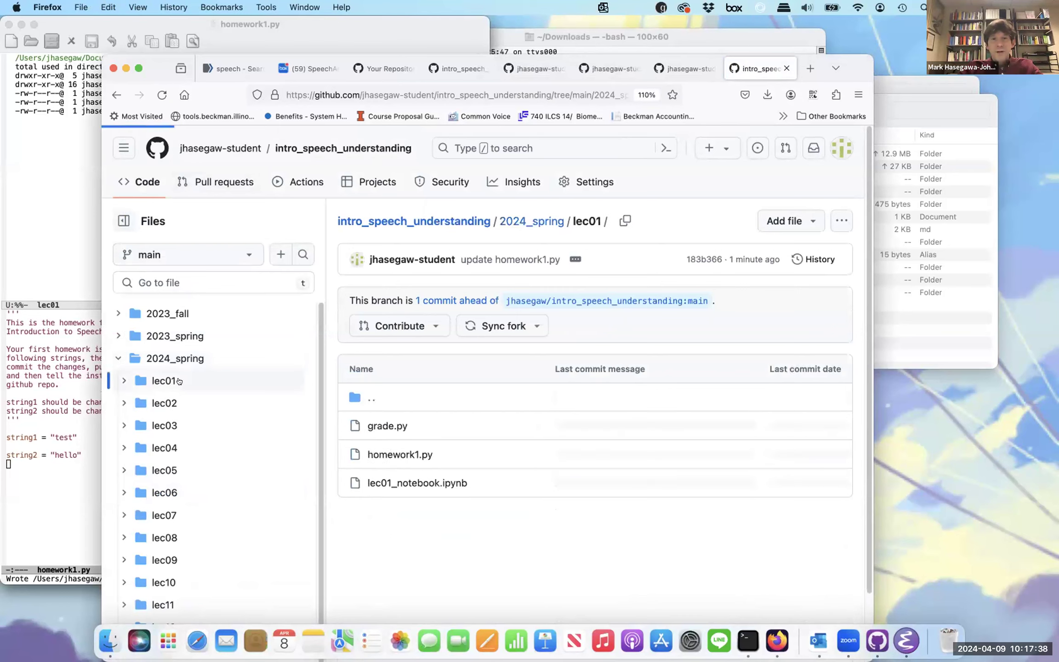
left_click(401, 454)
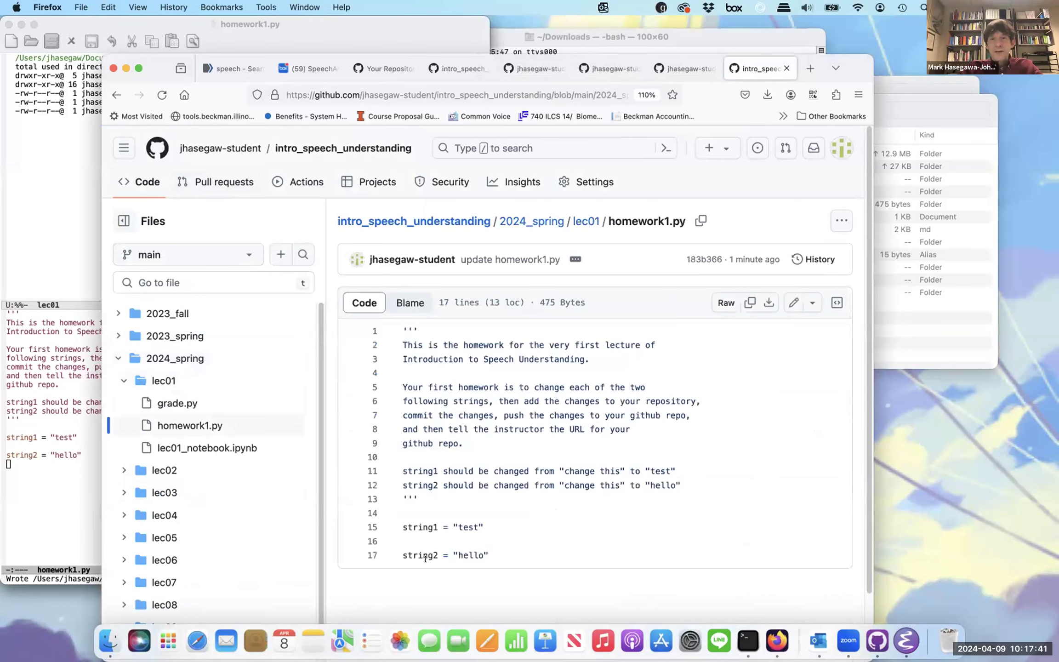
double_click(457, 524)
left_click_drag(456, 554, 484, 556)
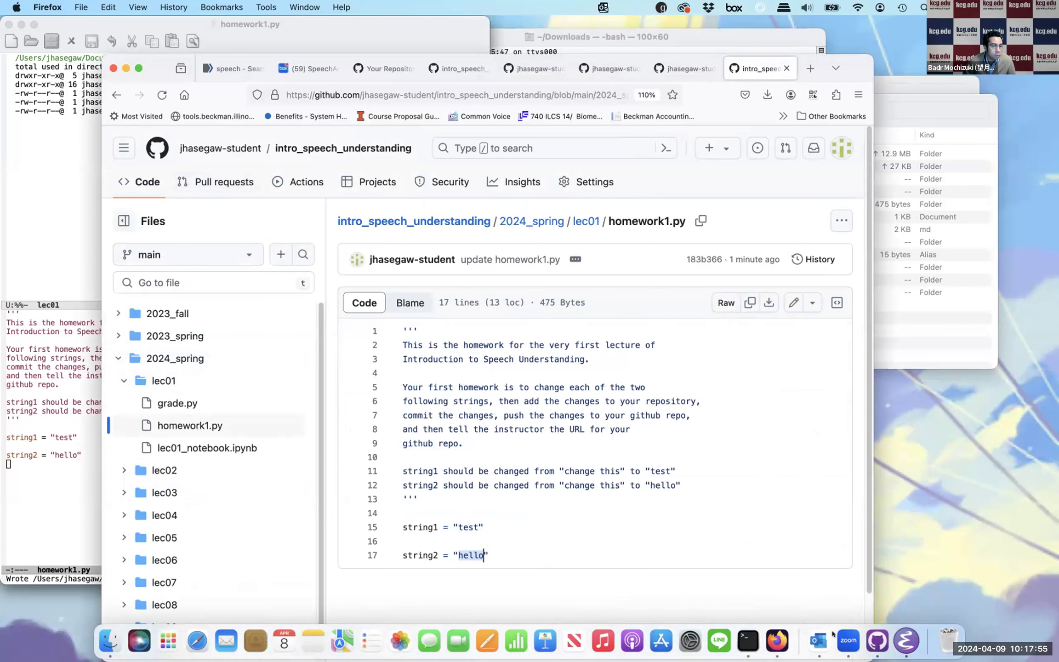
Step: Reopen homework1.py via GitHub Desktop and point out string1 "test" and string2 "hello" again
left_click(875, 636)
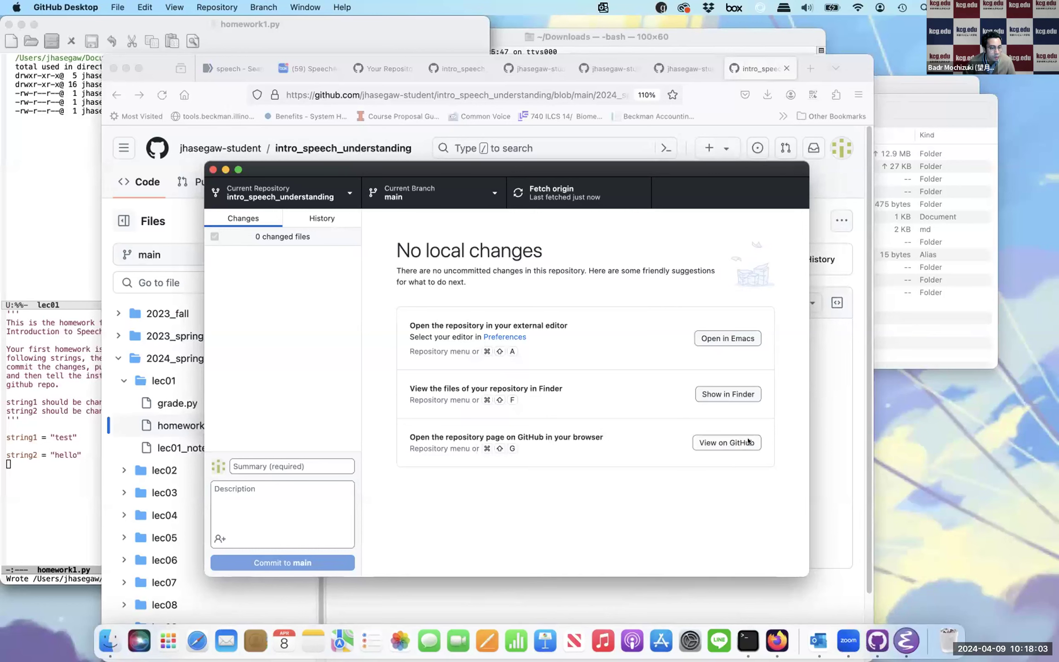
left_click(748, 441)
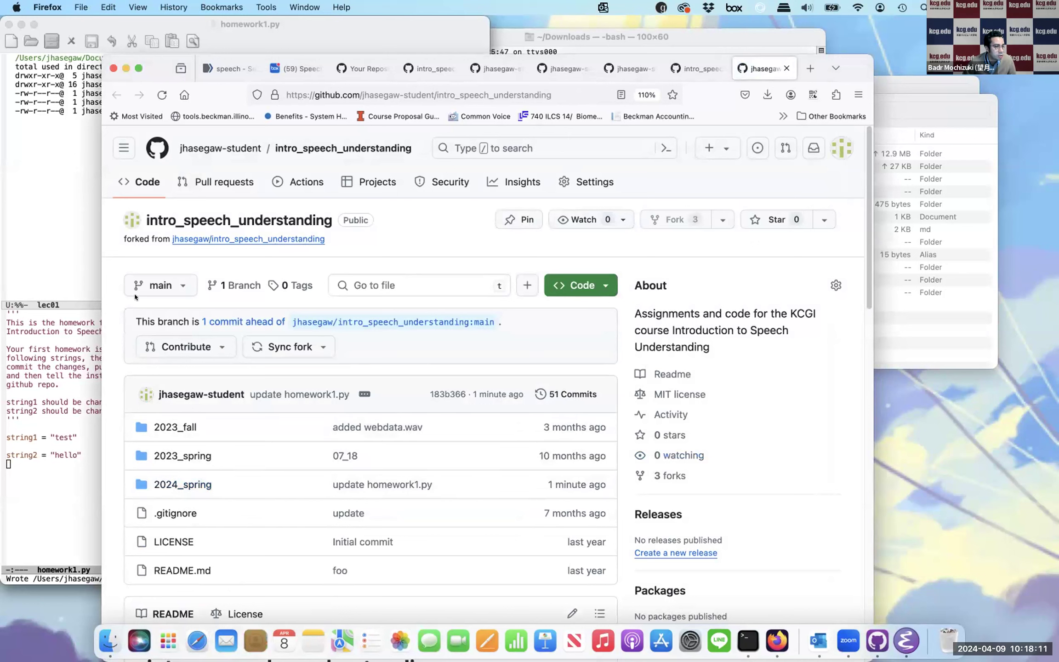
left_click(199, 483)
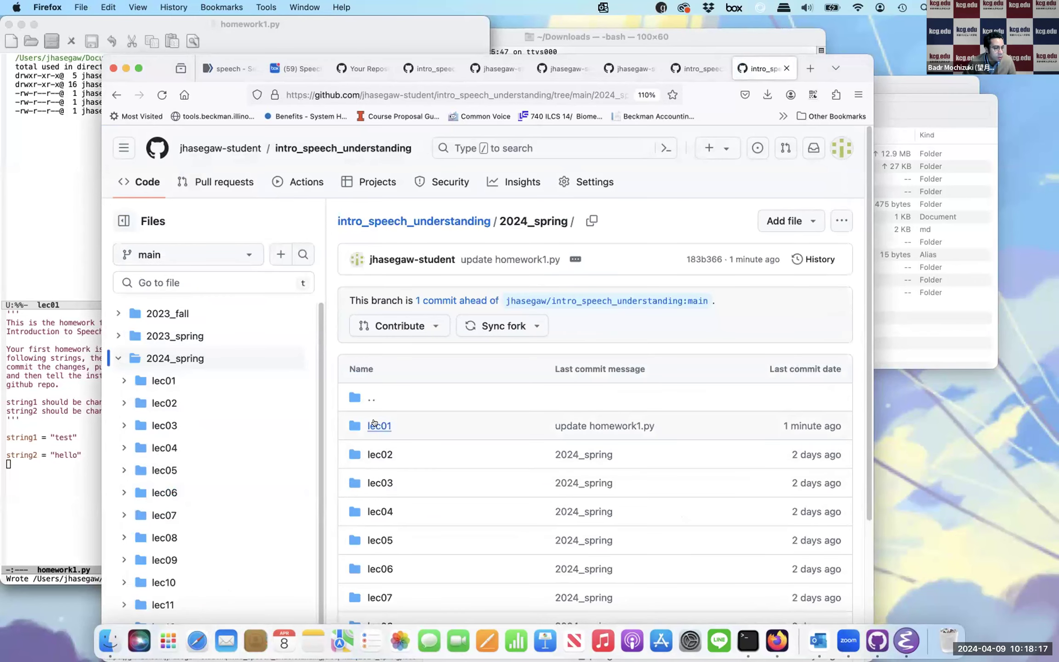
left_click(374, 424)
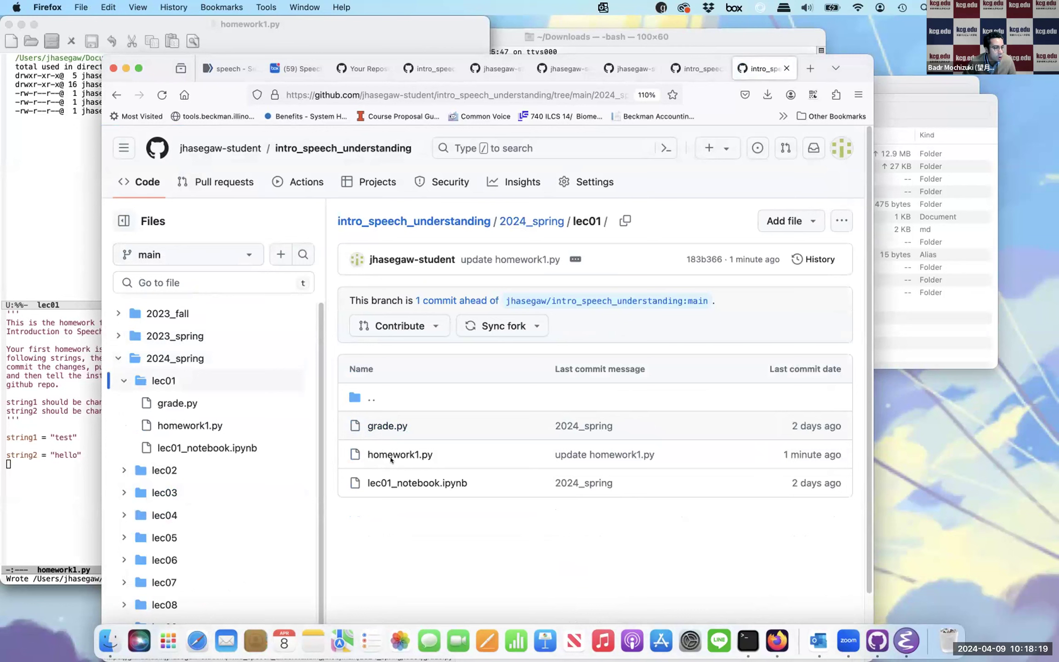
left_click(391, 454)
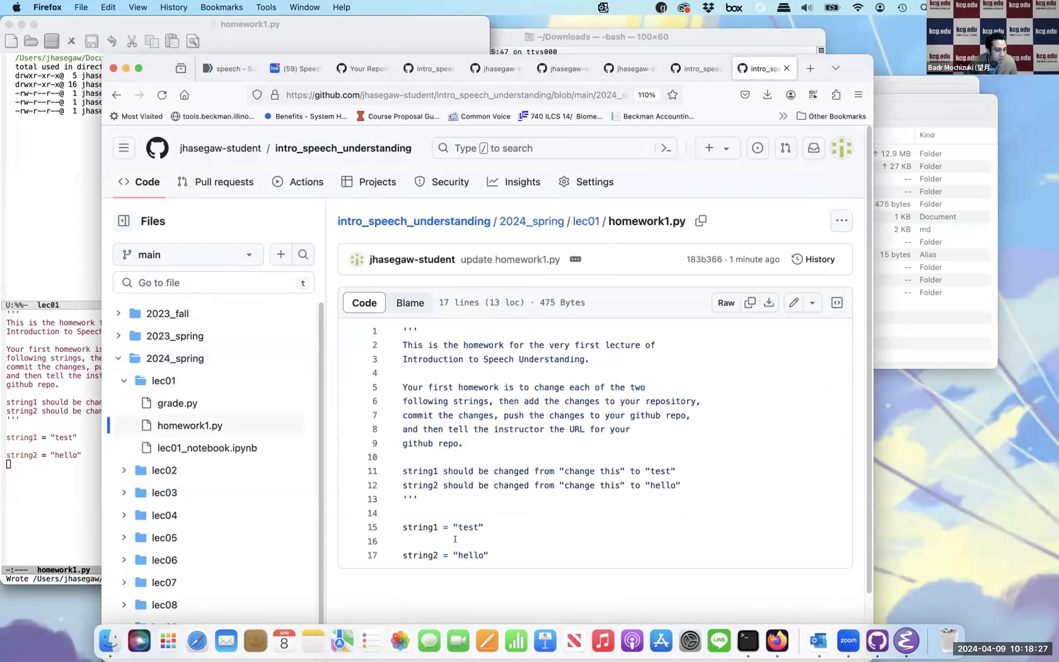
left_click(470, 529)
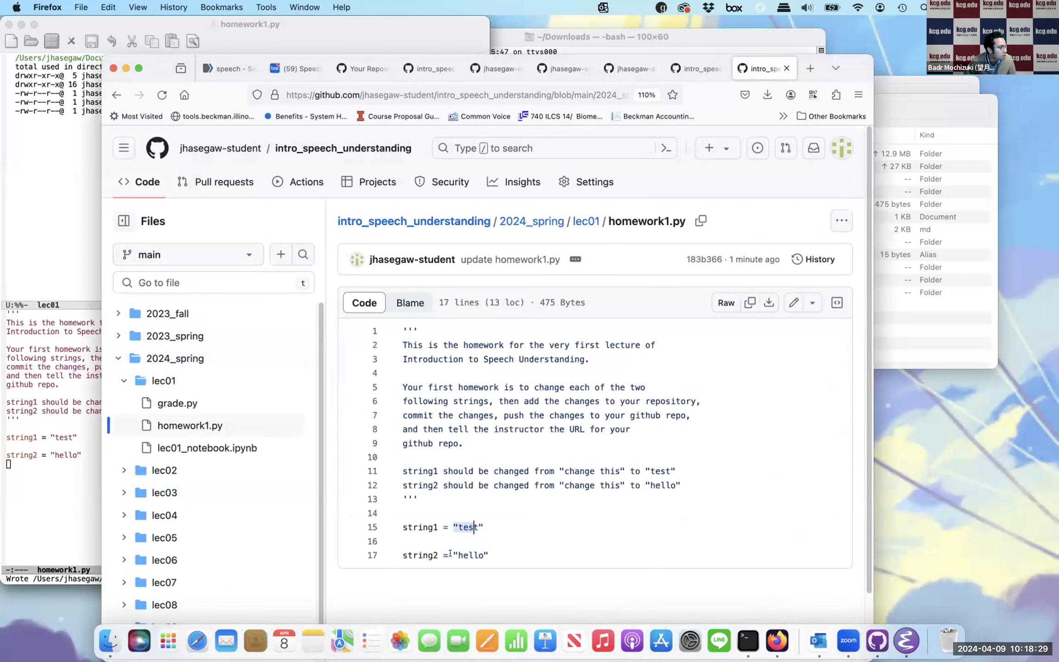
left_click(490, 552)
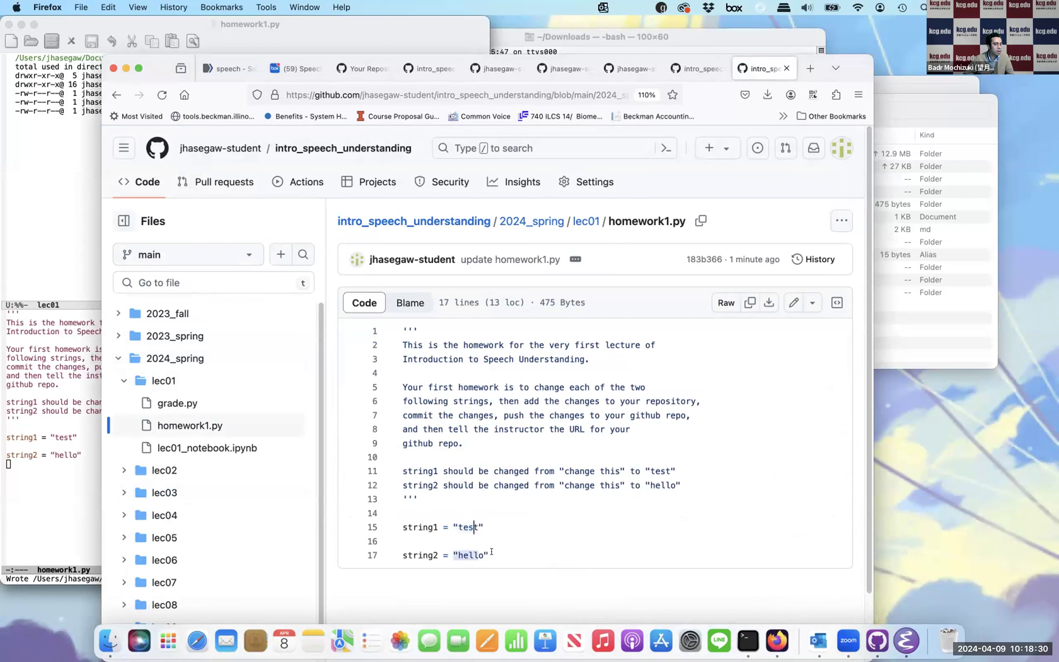
left_click(733, 599)
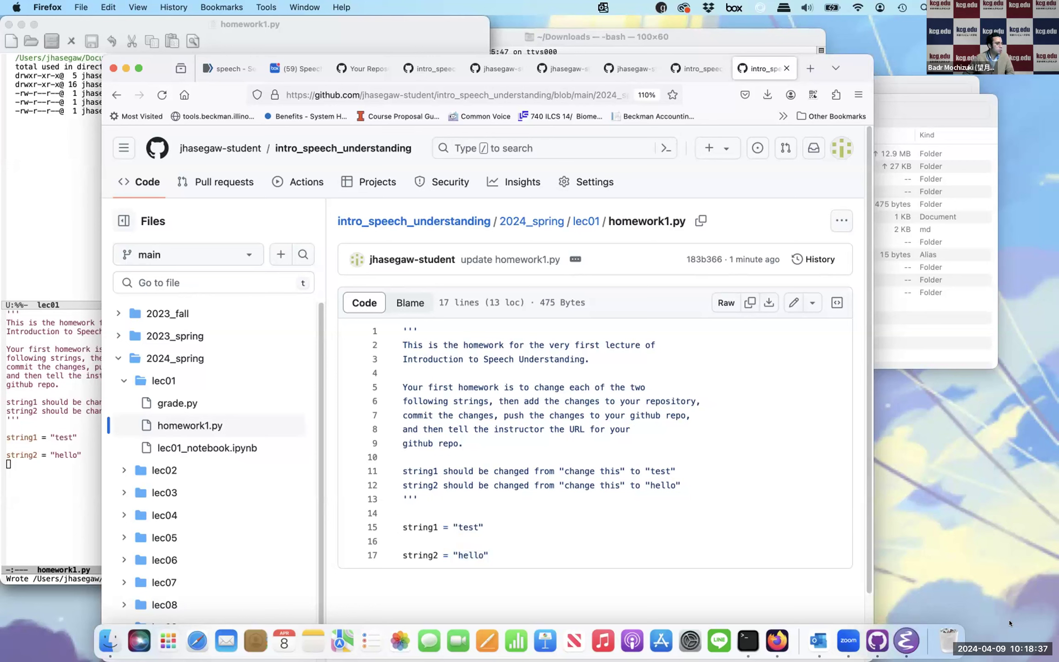
Step: Open the ポータルシステム (KCG Portal) bookmark in Firefox
left_click(857, 94)
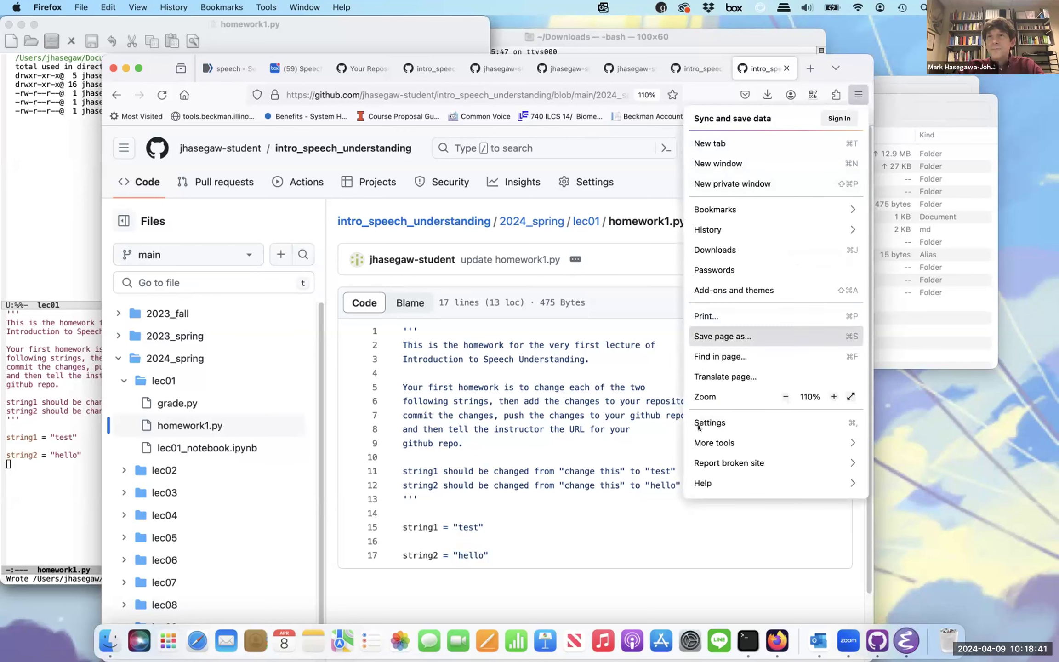
left_click(731, 209)
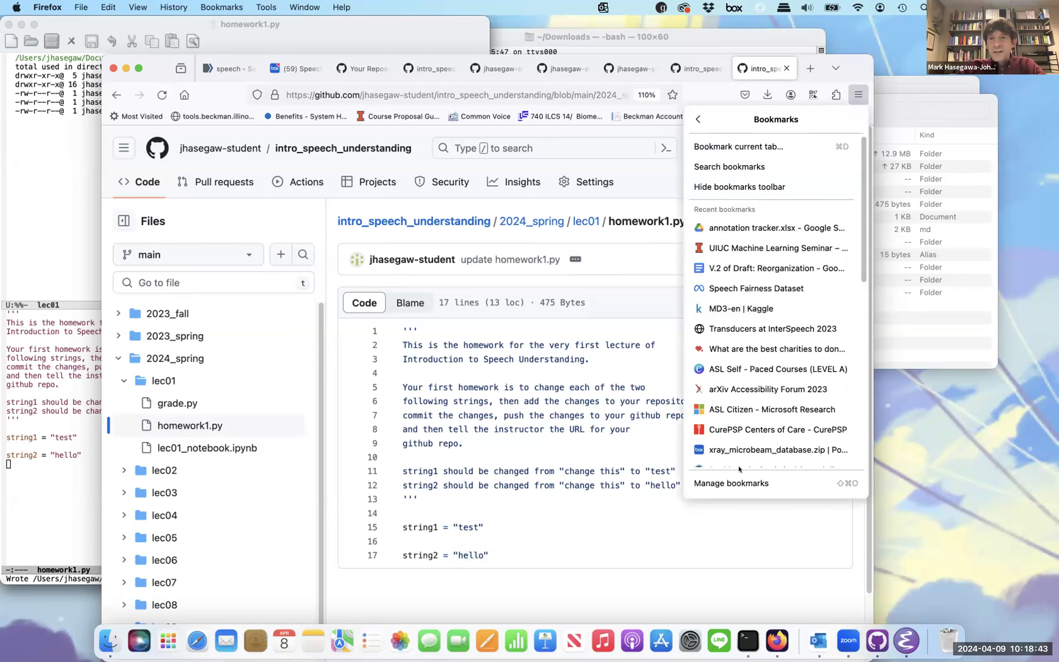
scroll(731, 409, "down", 5)
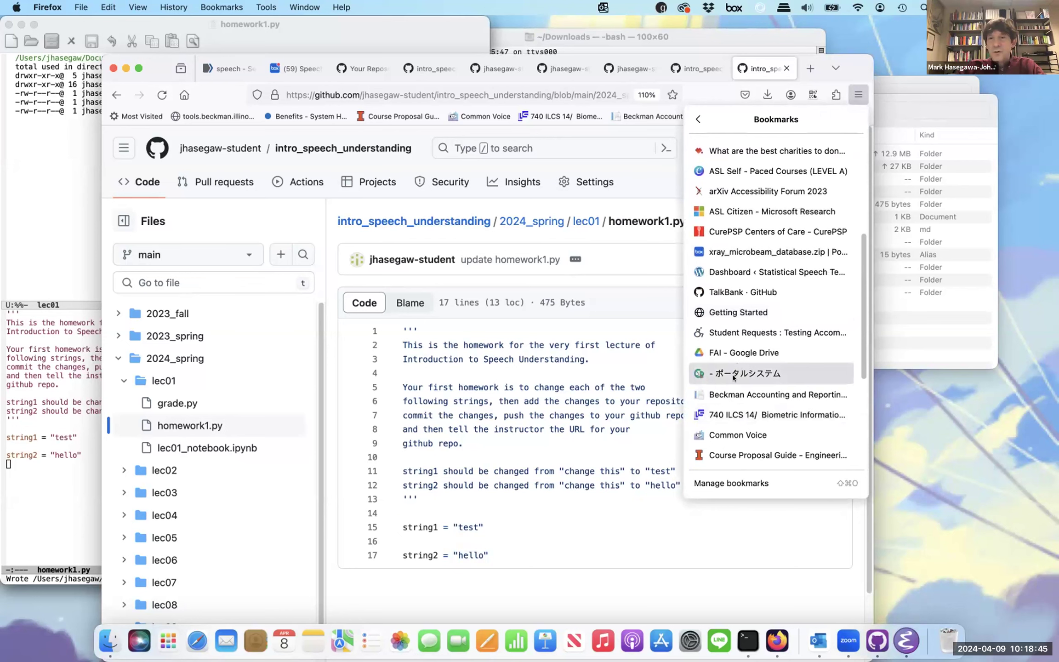
left_click(734, 373)
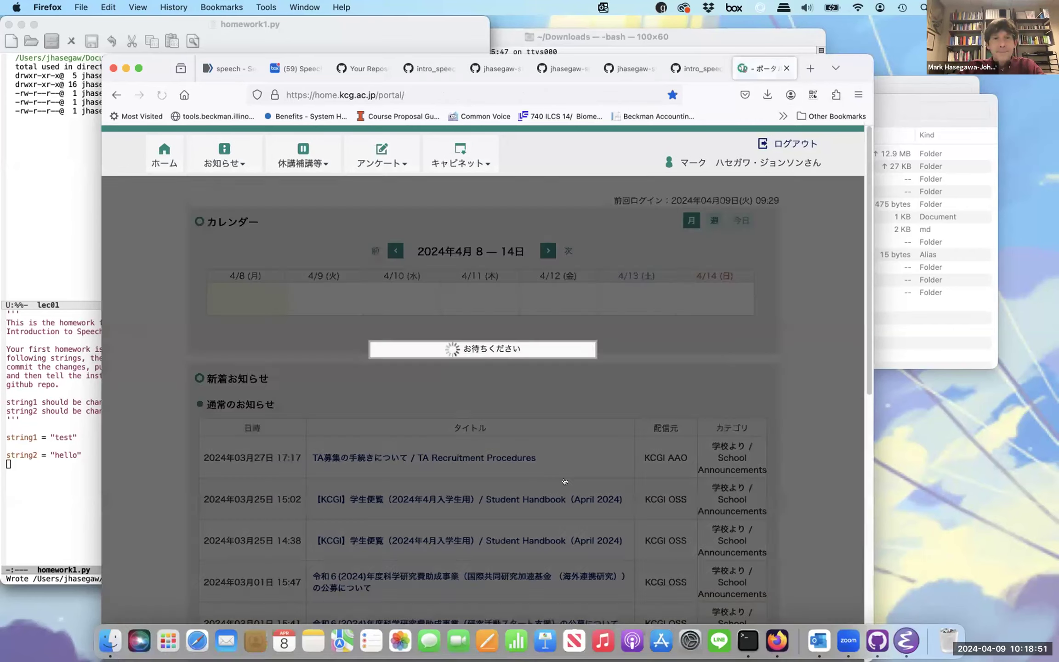
Step: Enter KING-LMS with the kcg.edu school account and show the Courses list
scroll(565, 481, "down", 8)
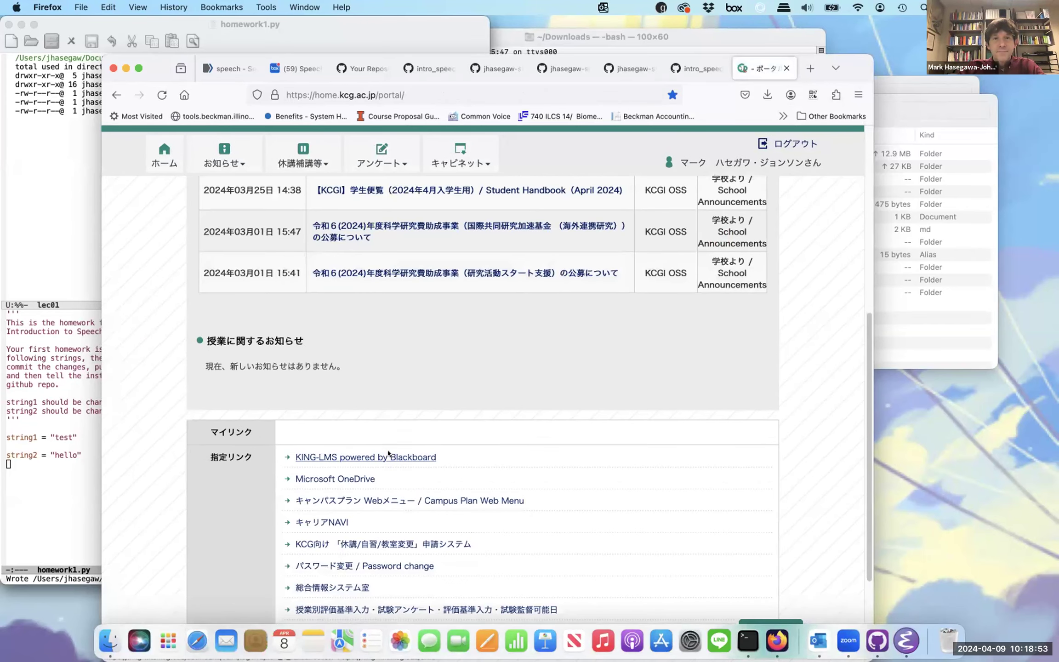
left_click(389, 456)
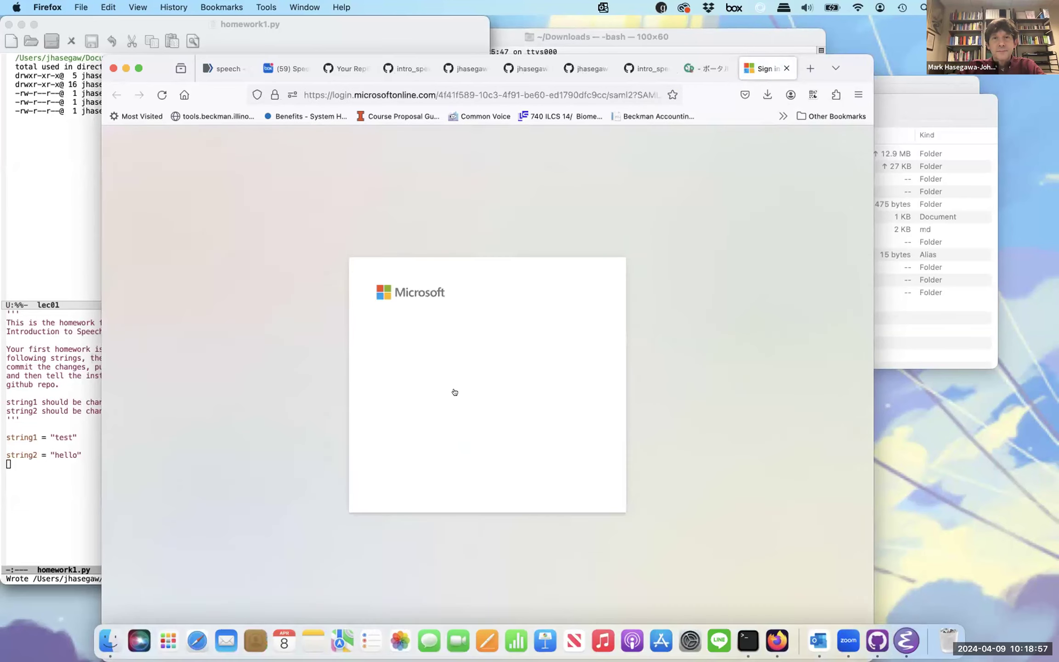
left_click(453, 362)
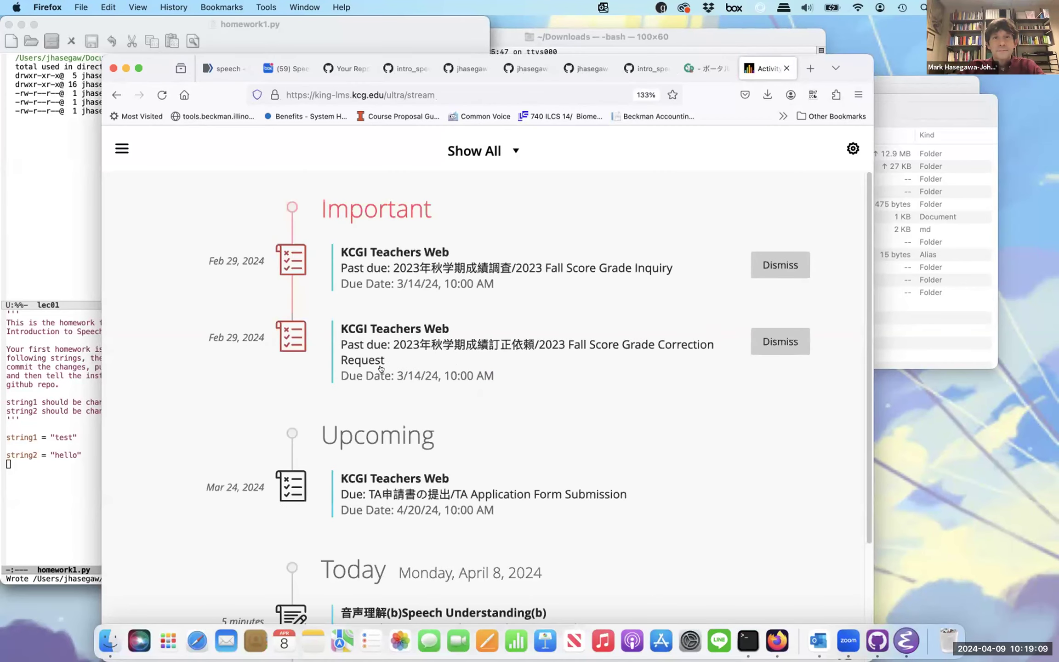
left_click(118, 148)
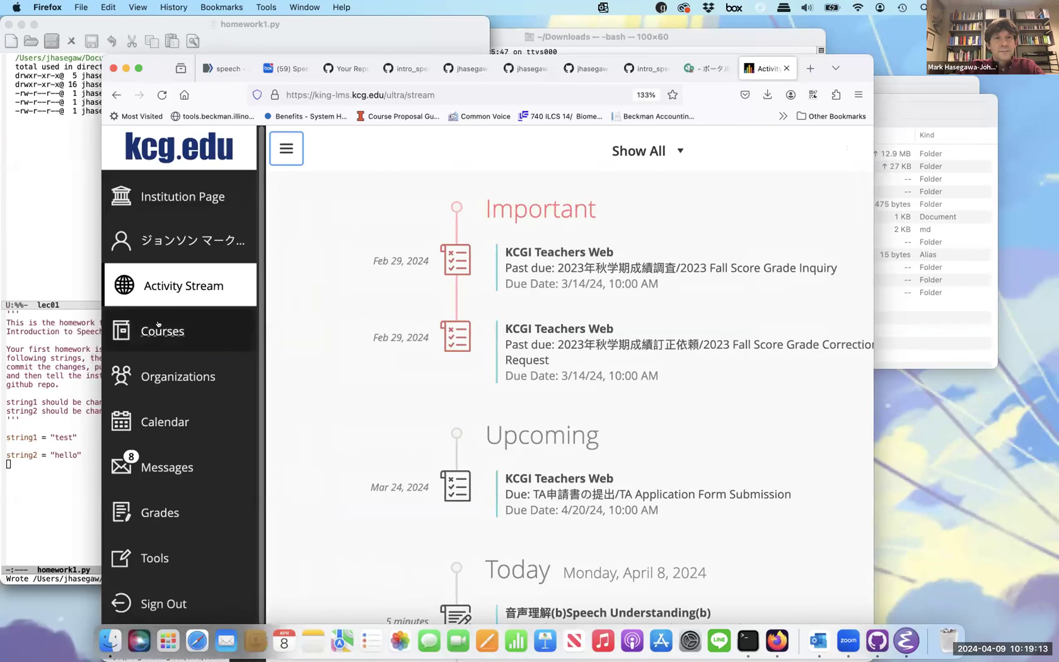
left_click(187, 327)
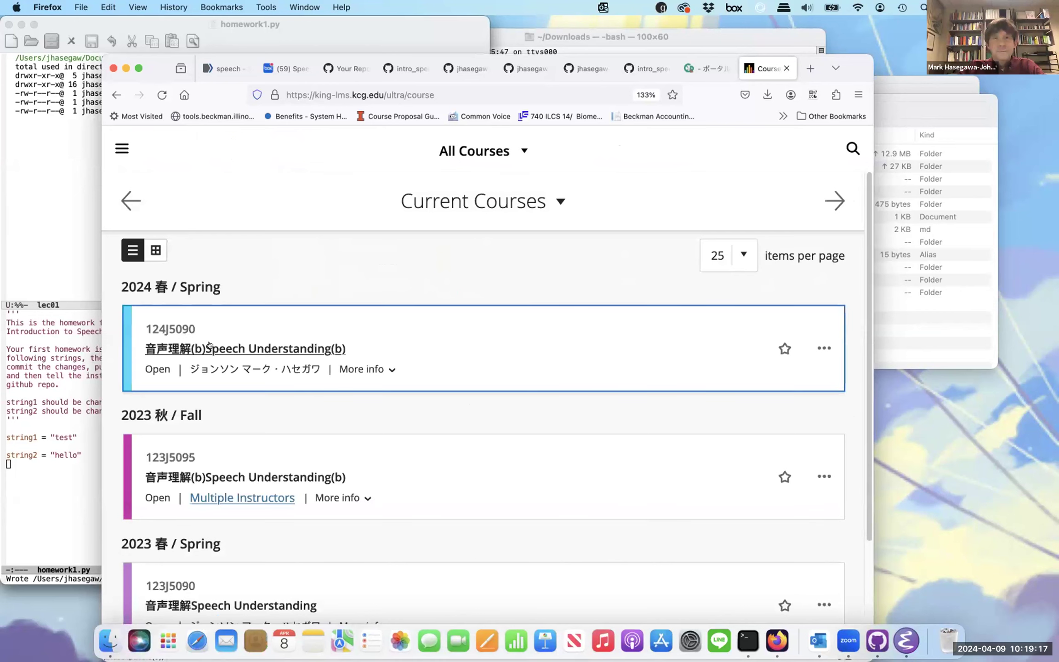
Step: Open Speech Understanding(b) and Homework 1, highlighting Question 1's GitHub fork URL prompt
left_click(209, 348)
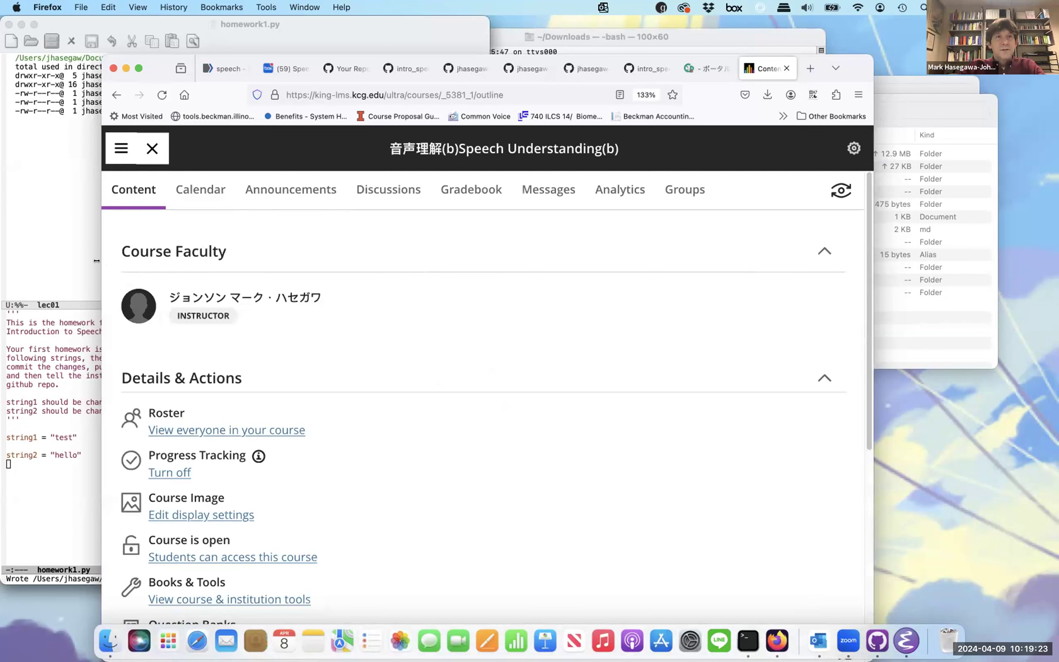
left_click_drag(94, 260, 44, 266)
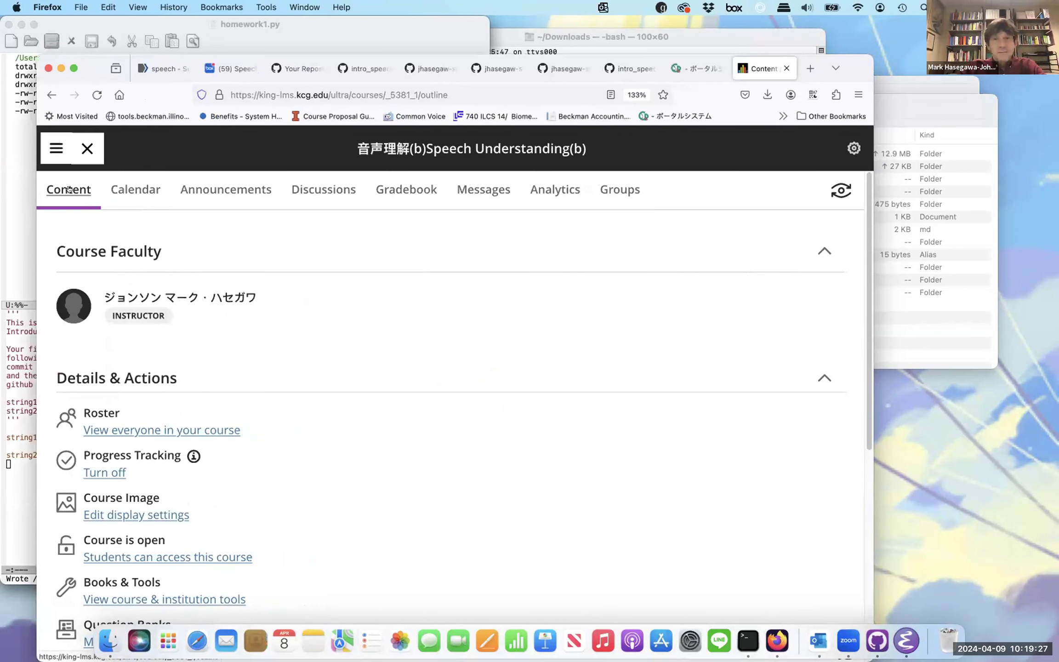
scroll(253, 360, "down", 5)
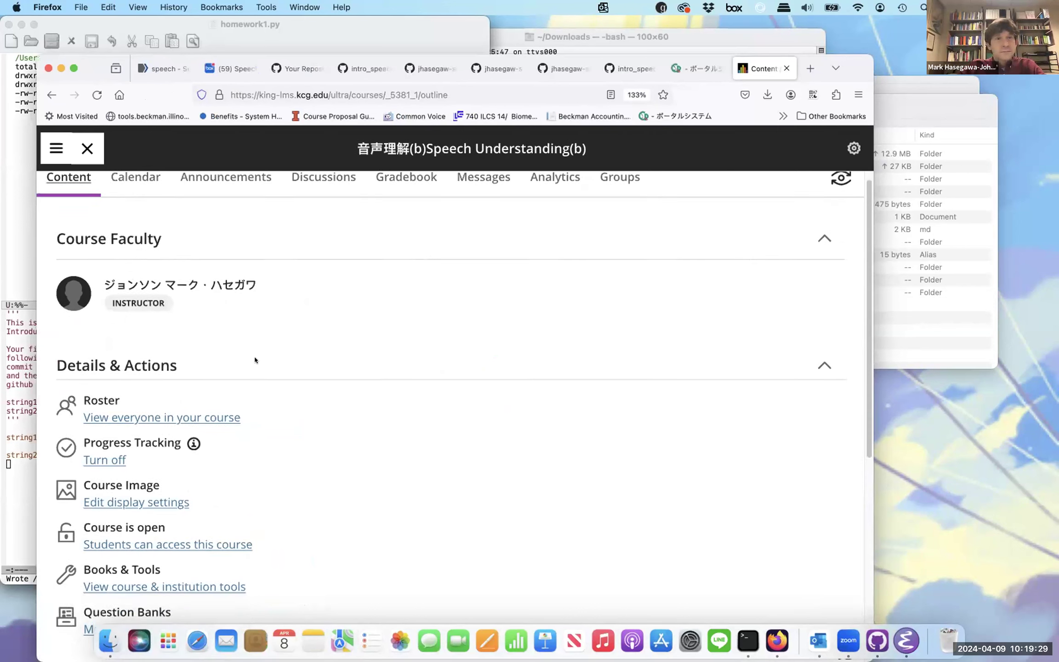
scroll(253, 360, "down", 2)
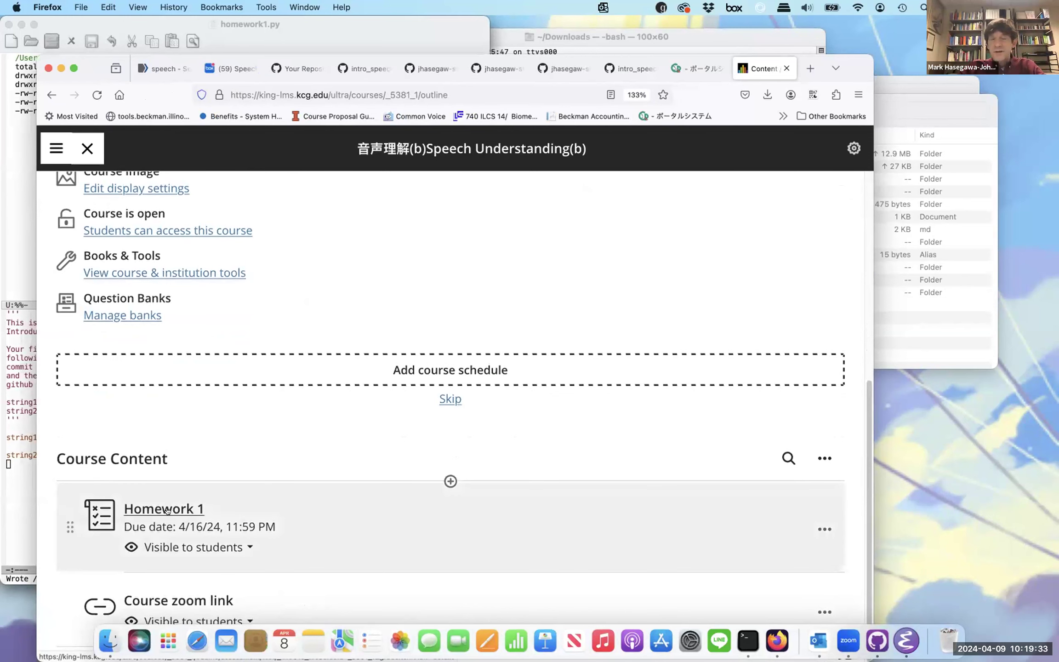
left_click(167, 510)
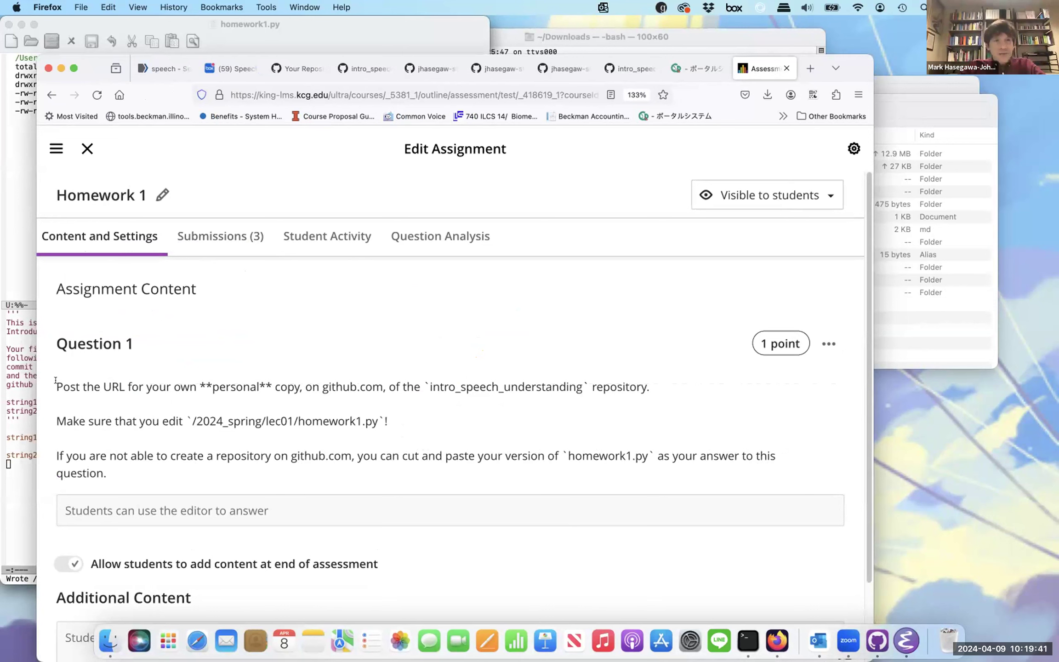
left_click_drag(55, 380, 608, 389)
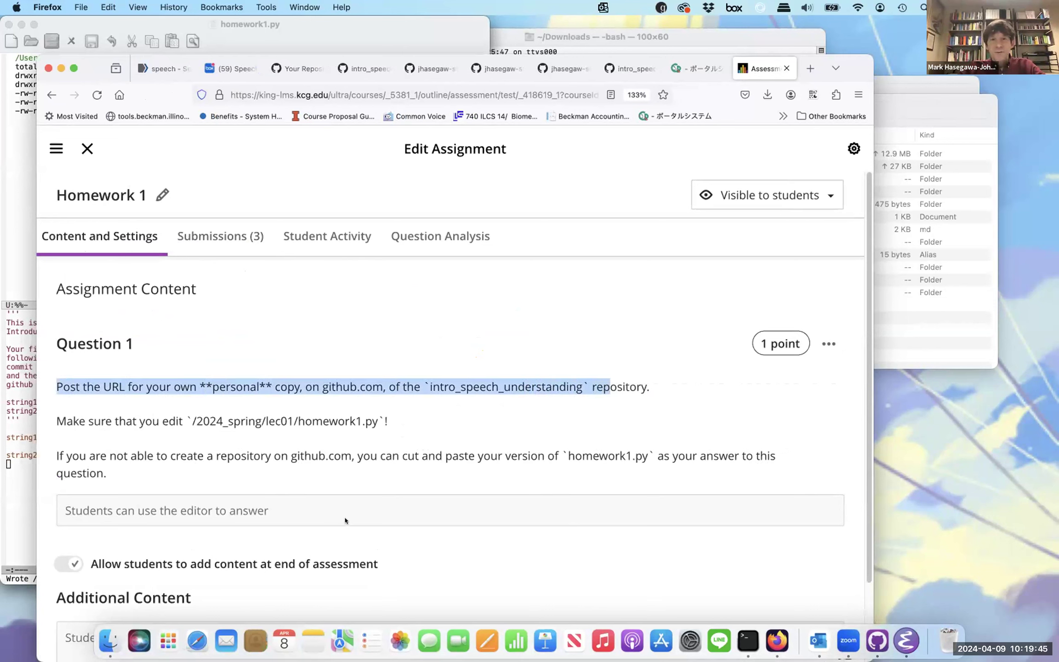
left_click(308, 508)
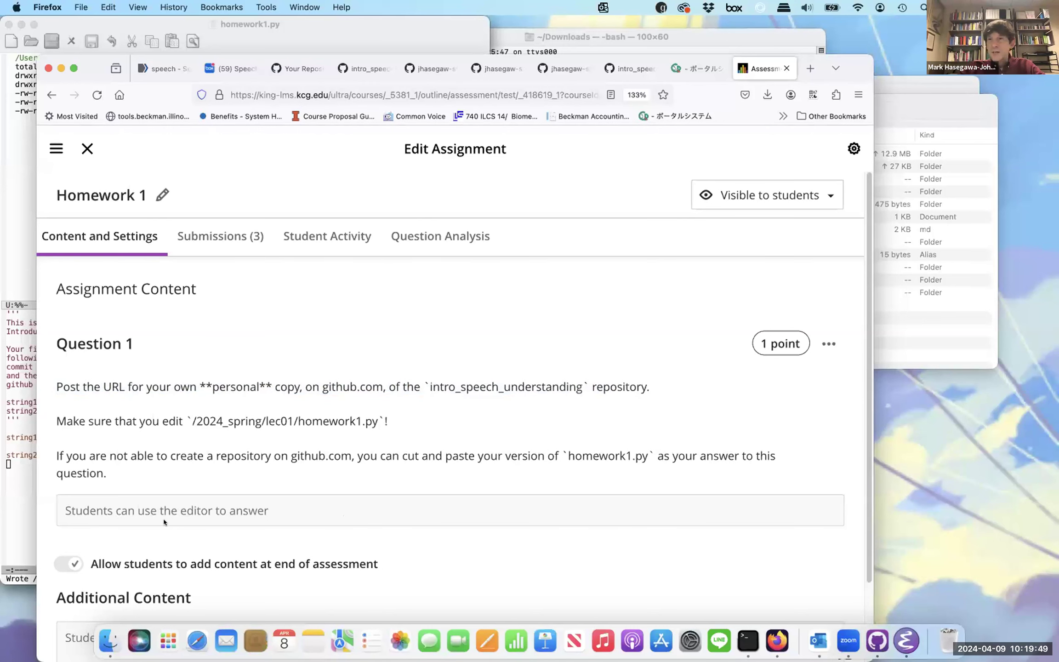
left_click(630, 68)
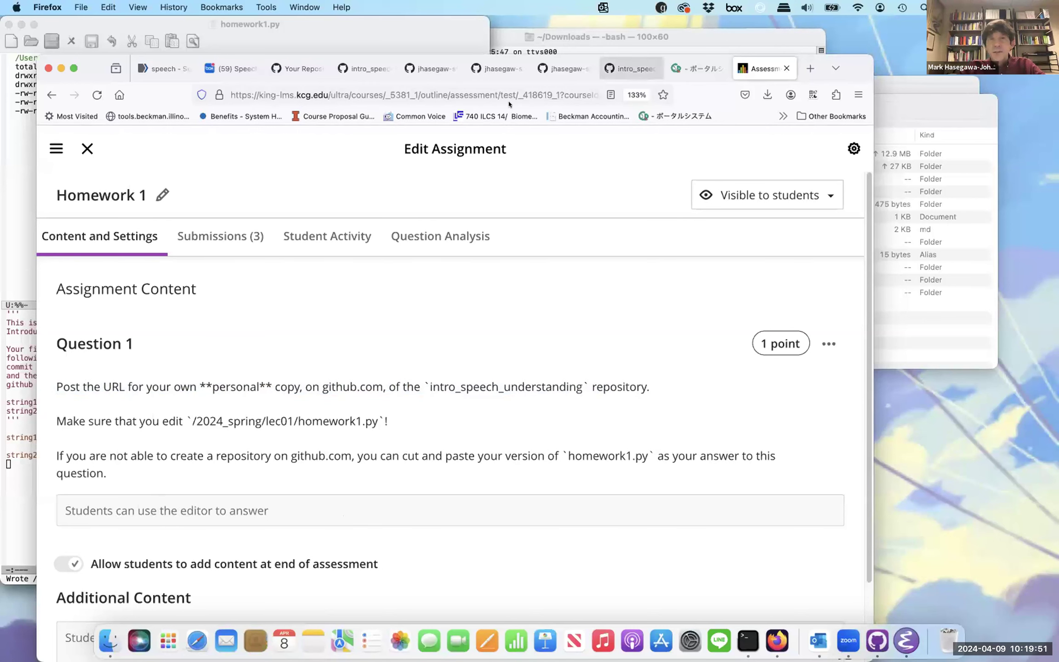
Step: Copy the homework1.py page address and go back to Homework 1's answer area
left_click(497, 93)
right_click(500, 95)
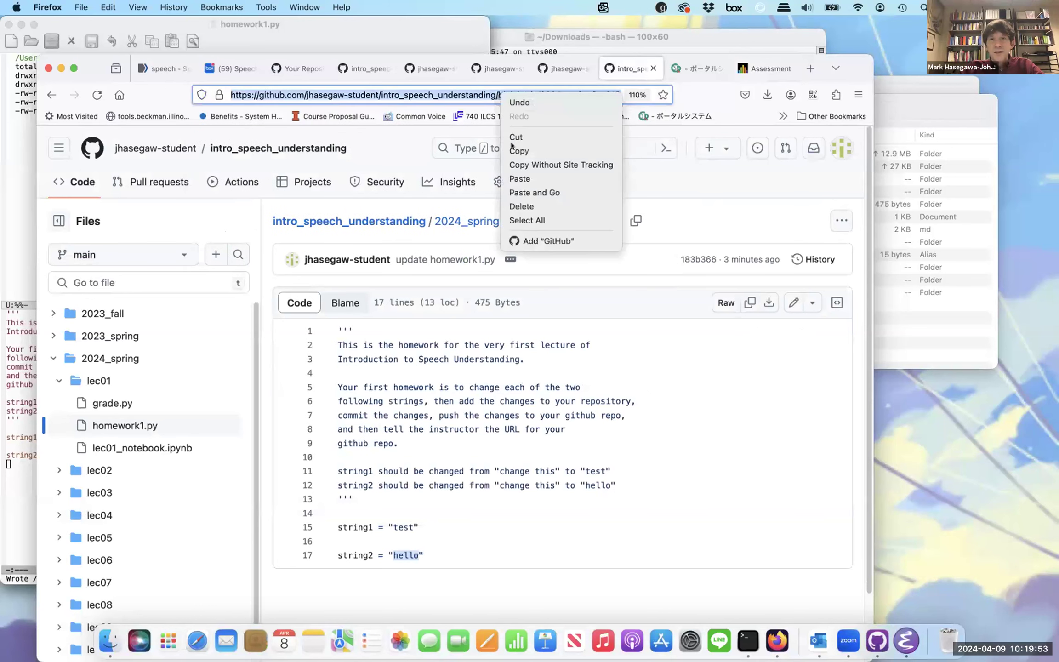
key("super+c")
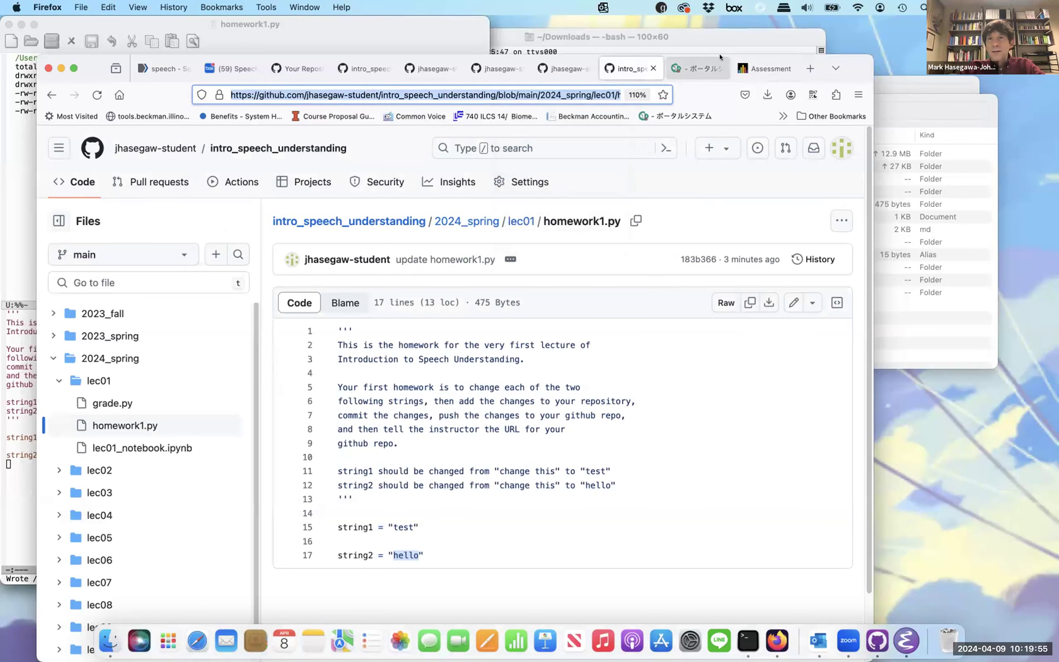
left_click(681, 71)
left_click(765, 68)
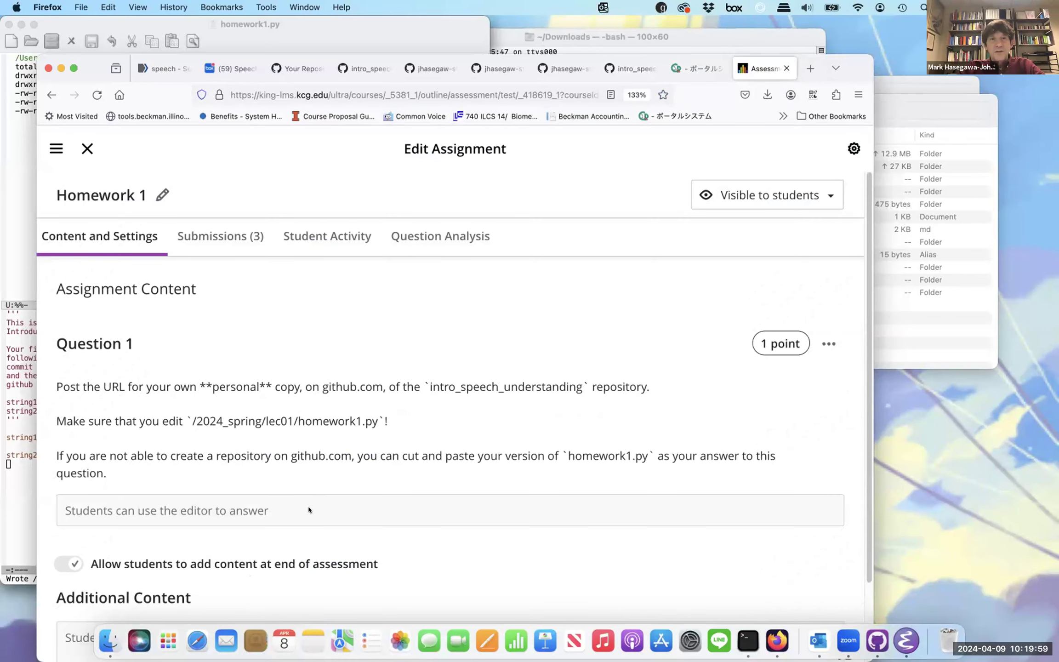
right_click(308, 510)
key("Escape")
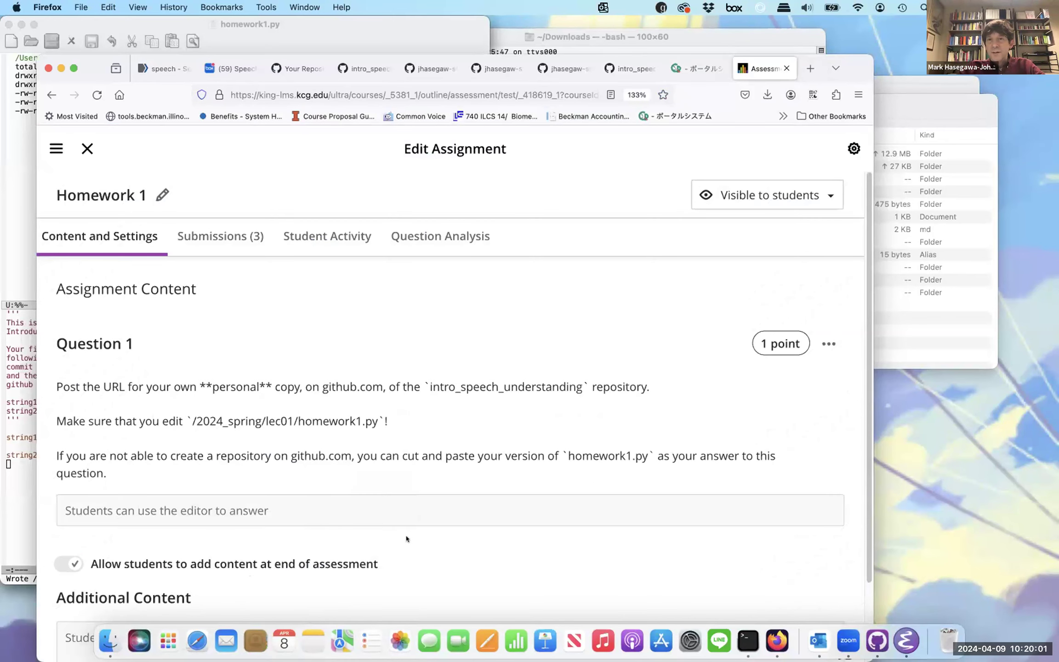
scroll(400, 528, "down", 3)
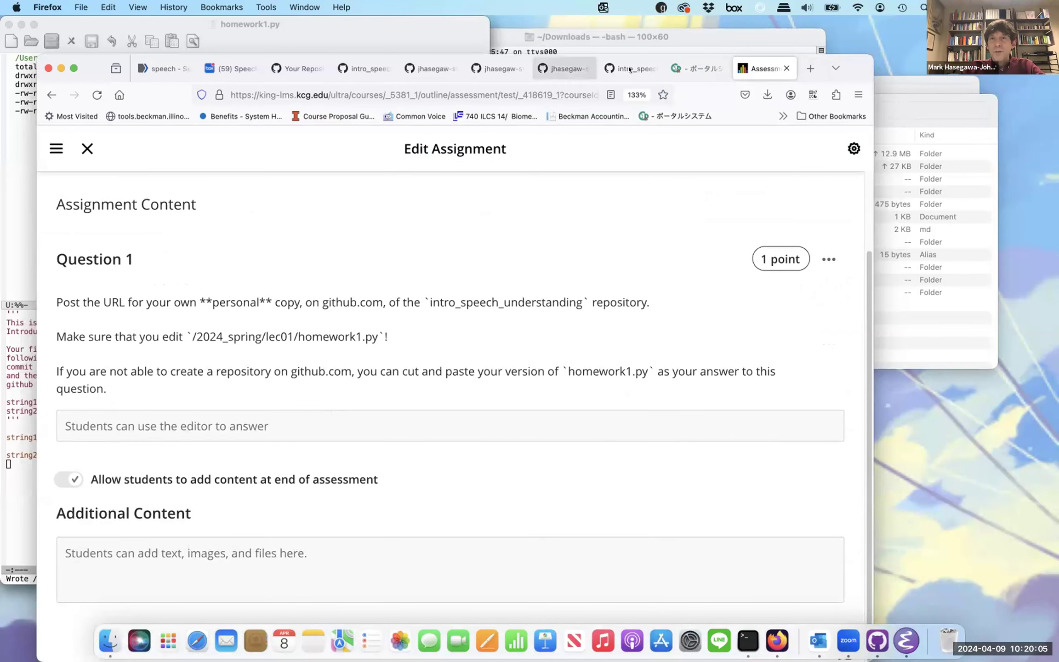
Step: Copy all 17 lines of homework1.py code, ending back on the homework1.py file page
key("ctrl+Tab")
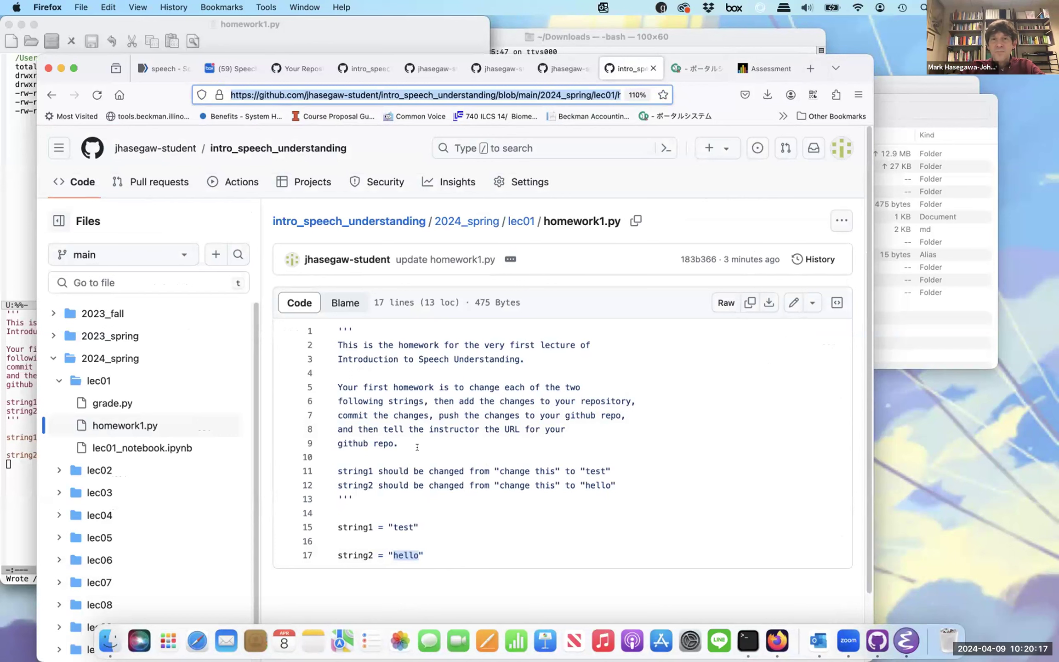
left_click_drag(343, 330, 487, 551)
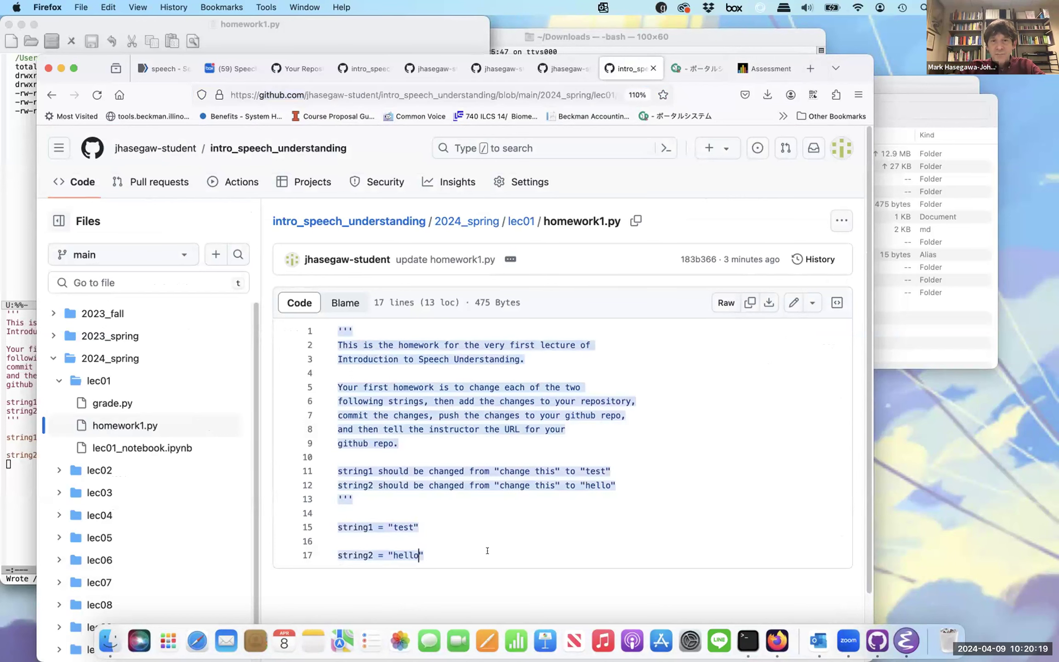
scroll(446, 402, "down", 2)
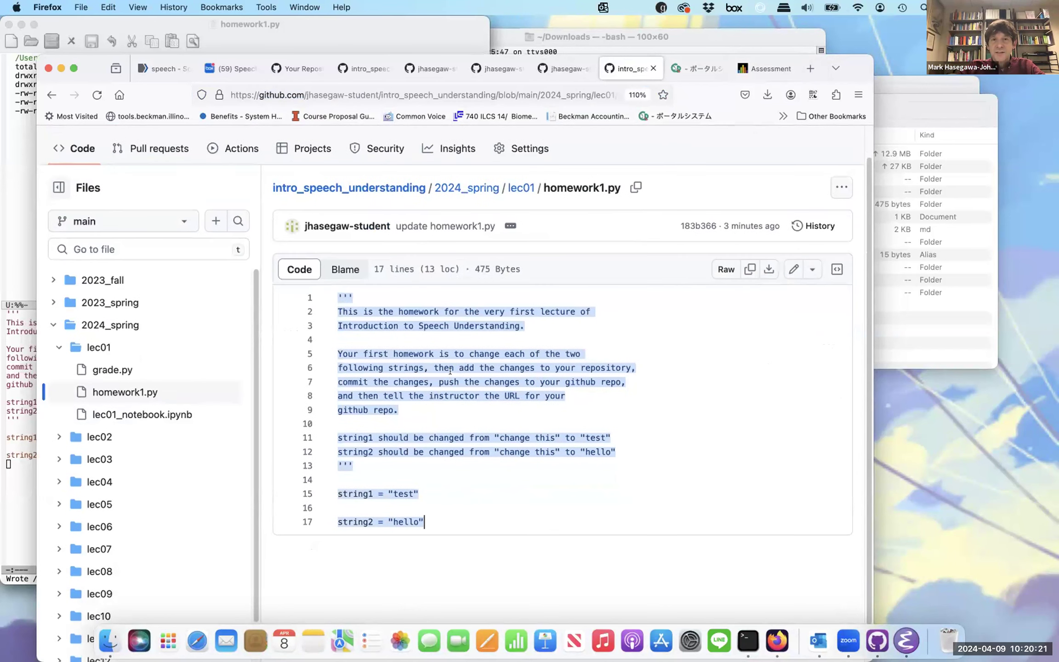
right_click(454, 375)
left_click(472, 433)
left_click(695, 68)
left_click(761, 68)
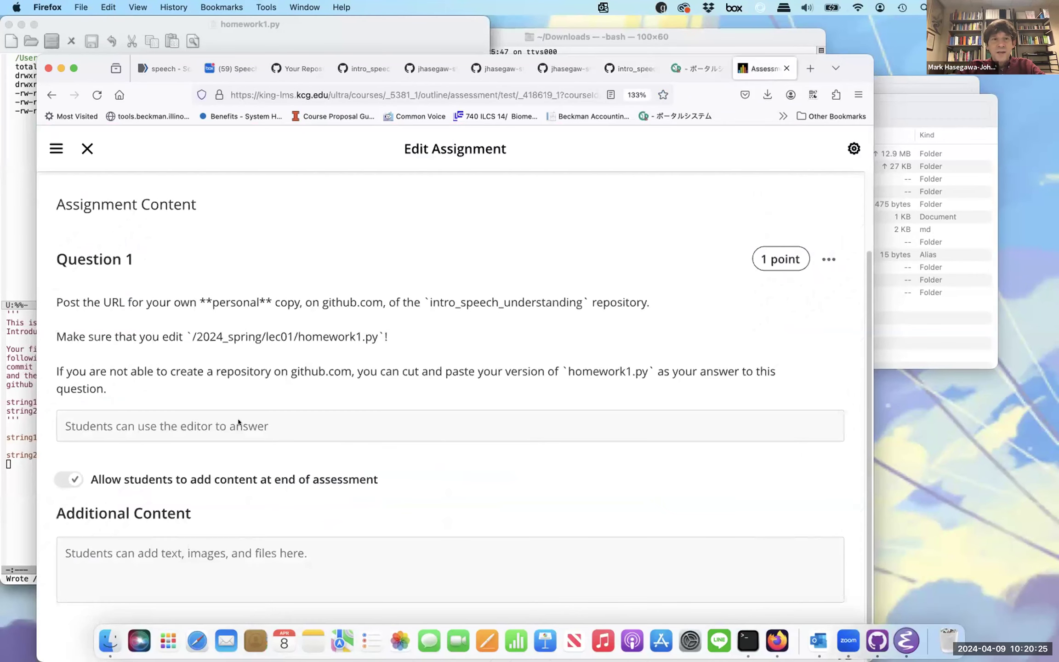
left_click(578, 74)
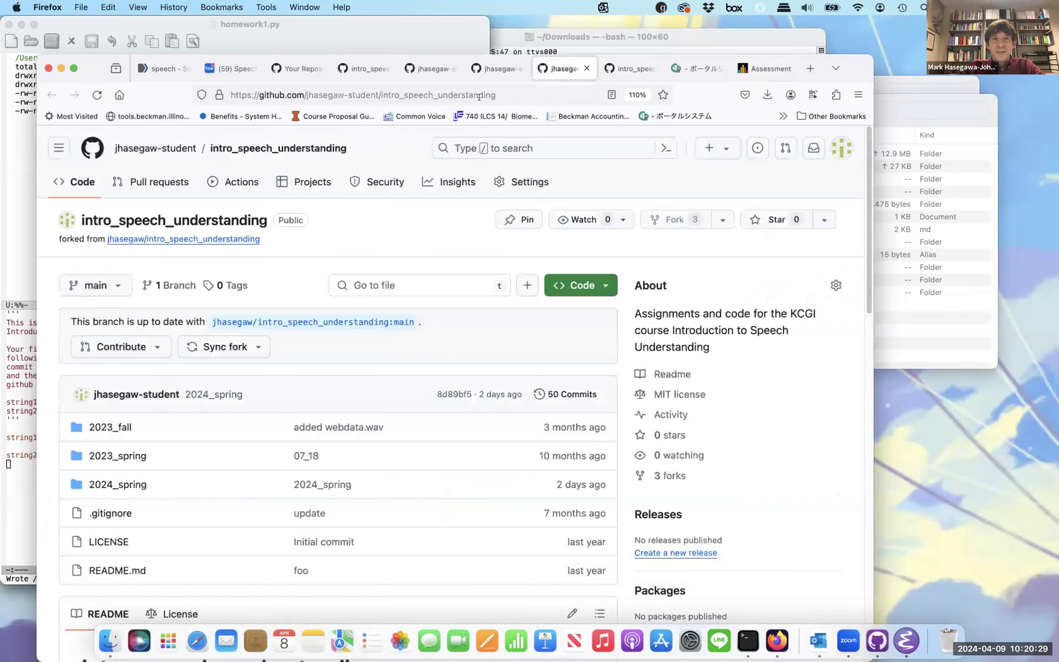
left_click(639, 69)
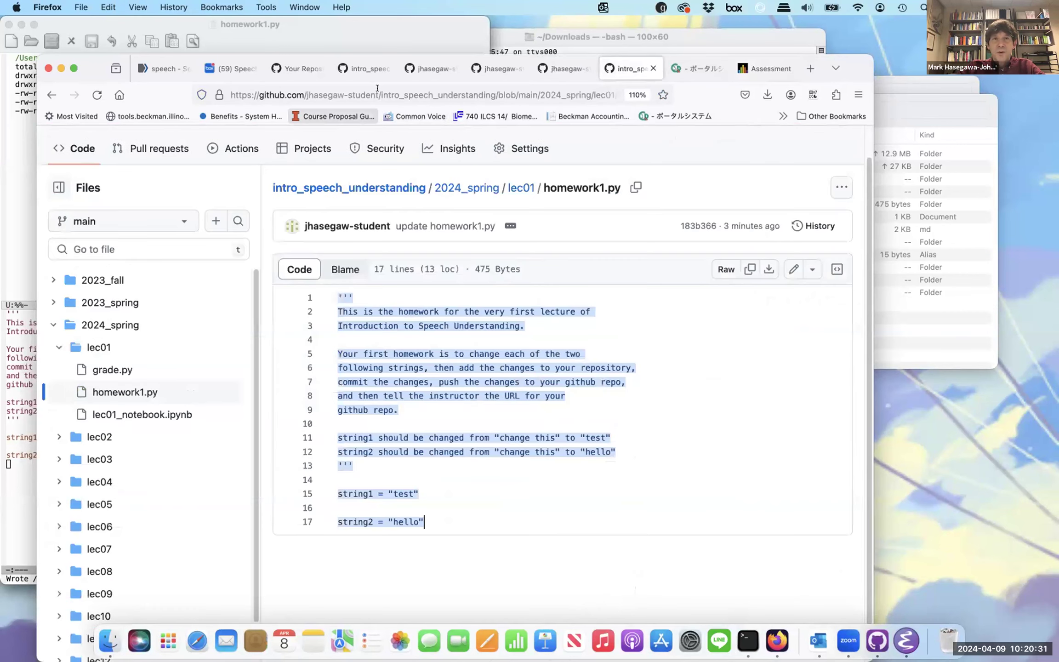
Step: Copy the homework1.py URL from the address bar and switch to the Homework 1 Assessment tab
right_click(401, 95)
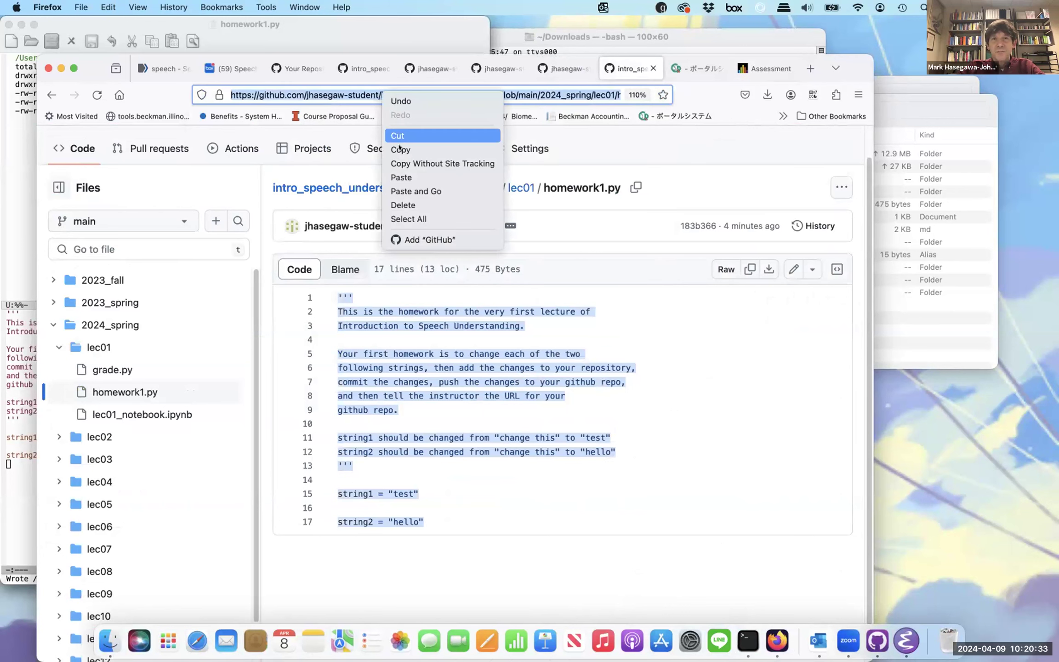
left_click(414, 147)
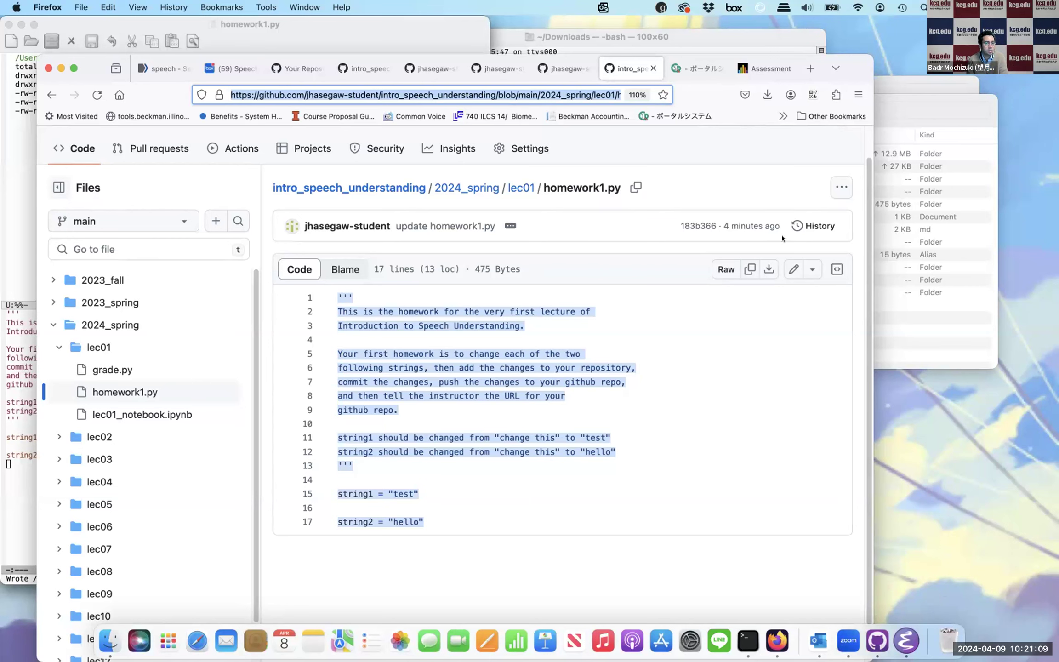
left_click(769, 67)
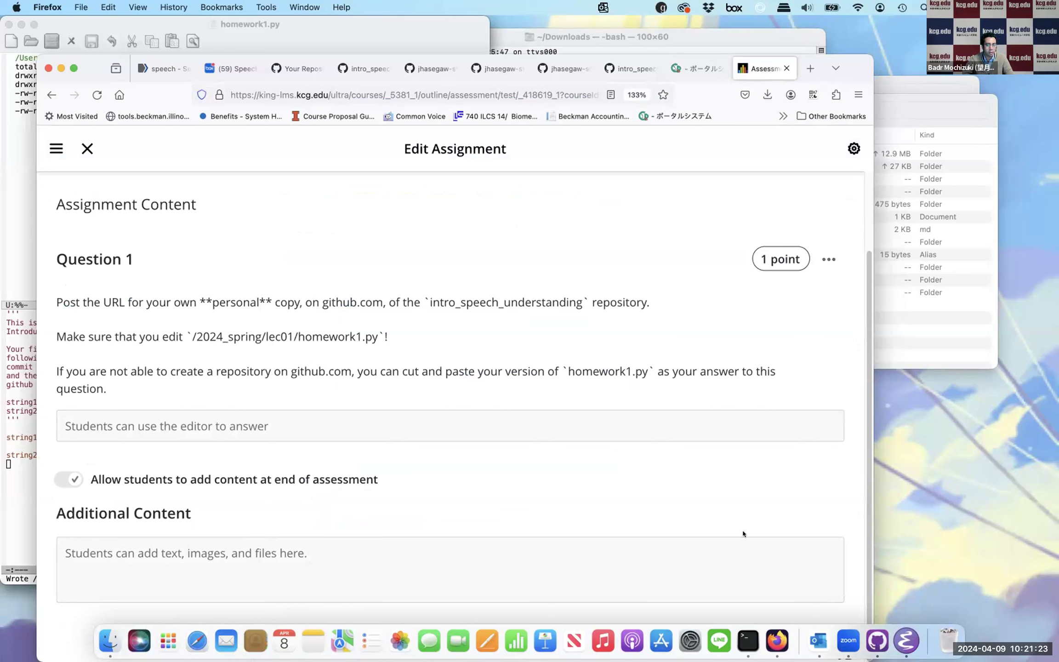
scroll(562, 510, "up", 3)
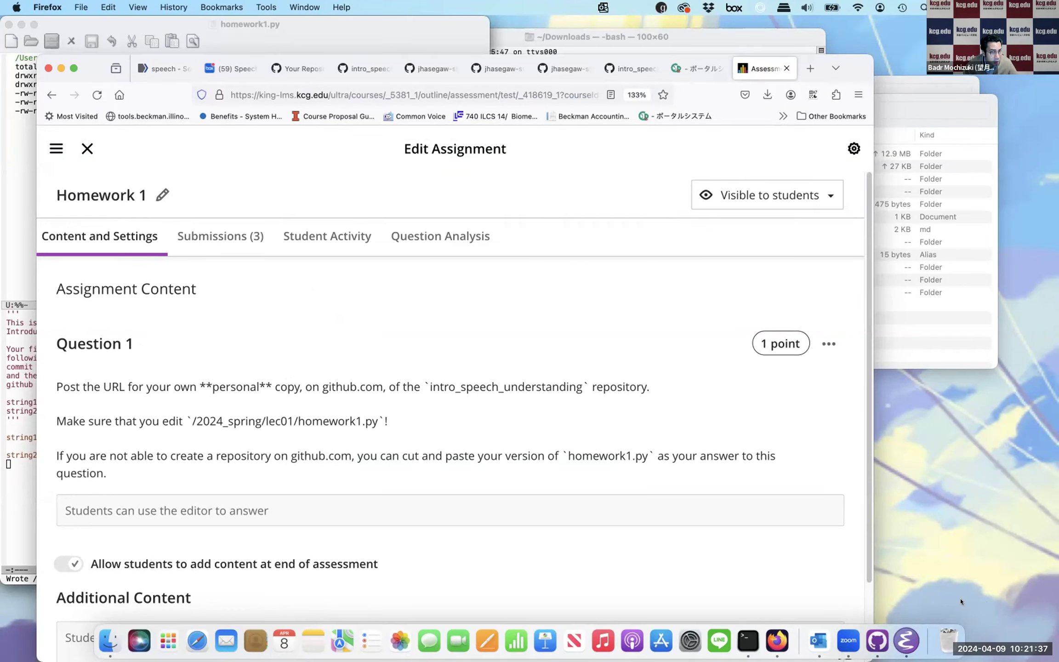
left_click(559, 70)
left_click(630, 69)
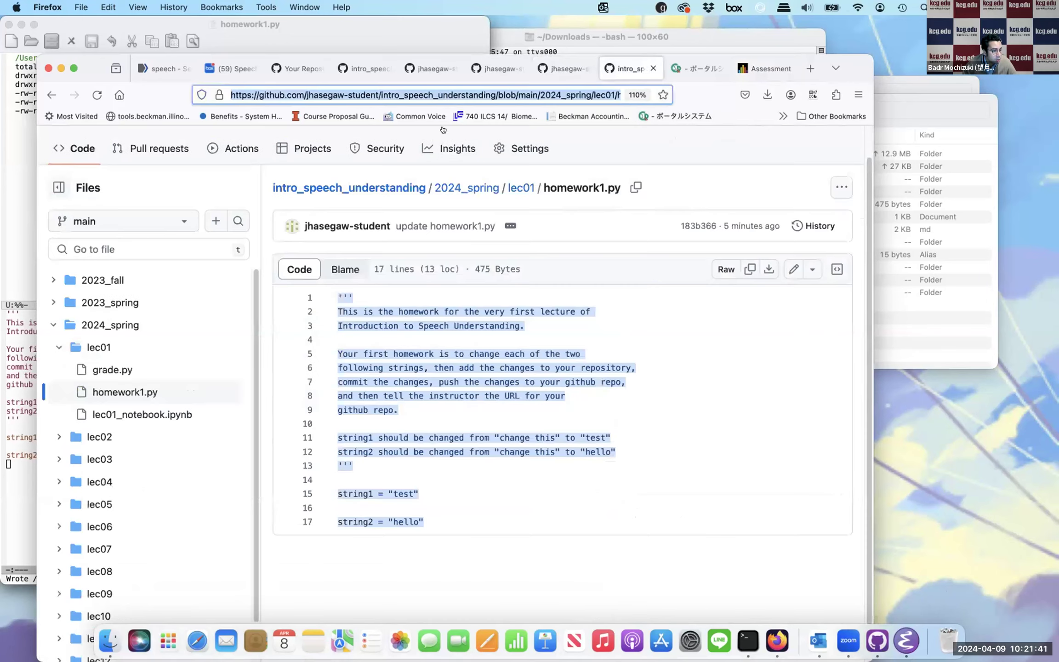
right_click(446, 94)
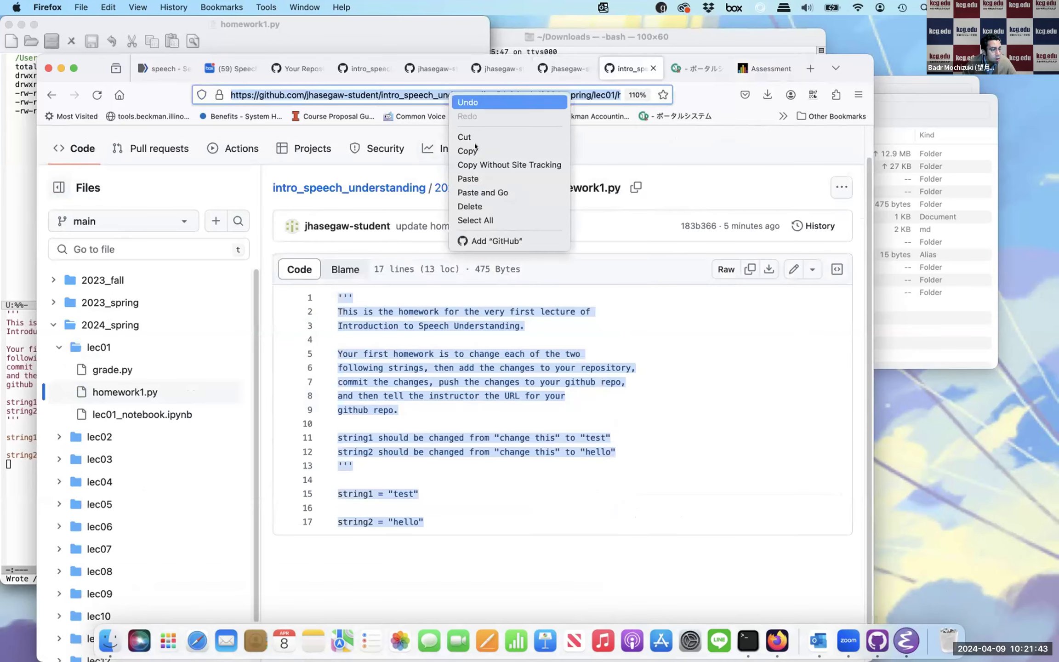
left_click(474, 151)
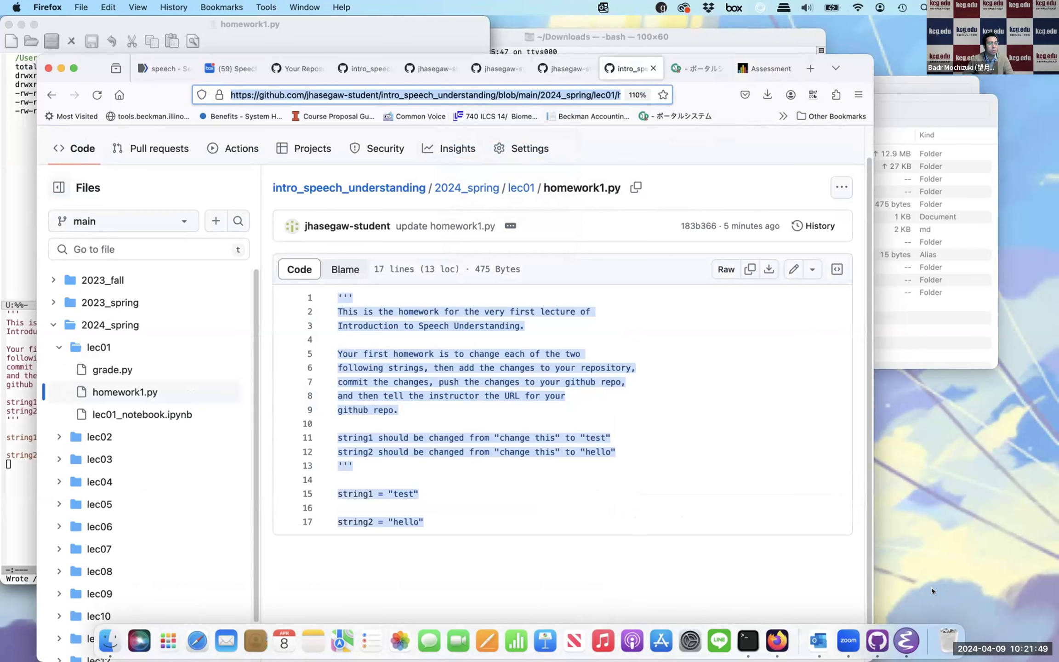
left_click(763, 76)
right_click(345, 504)
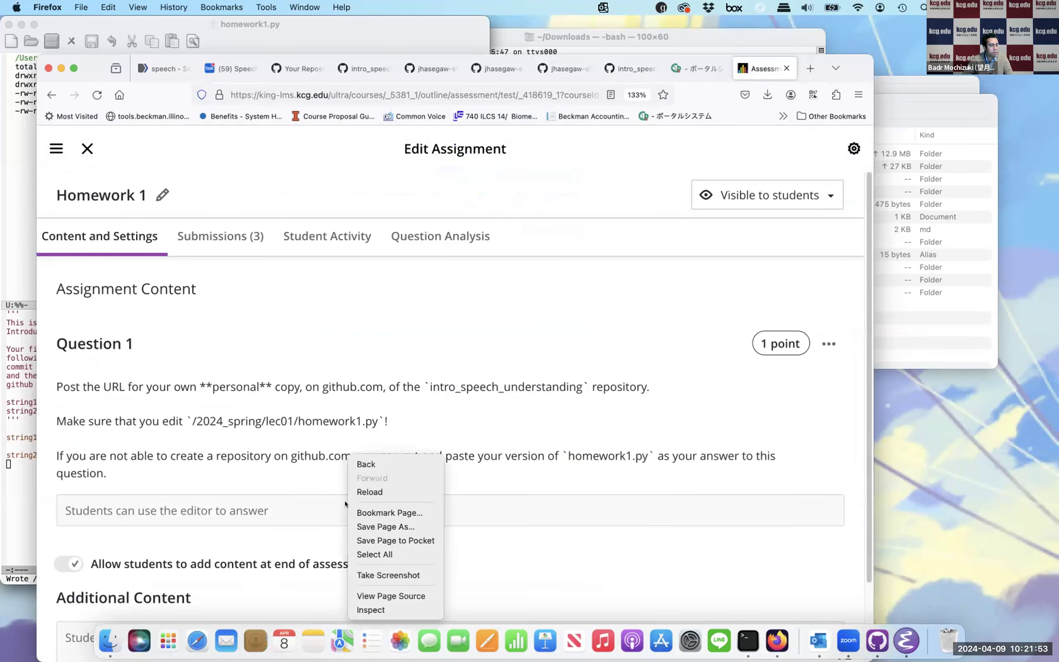
left_click(901, 599)
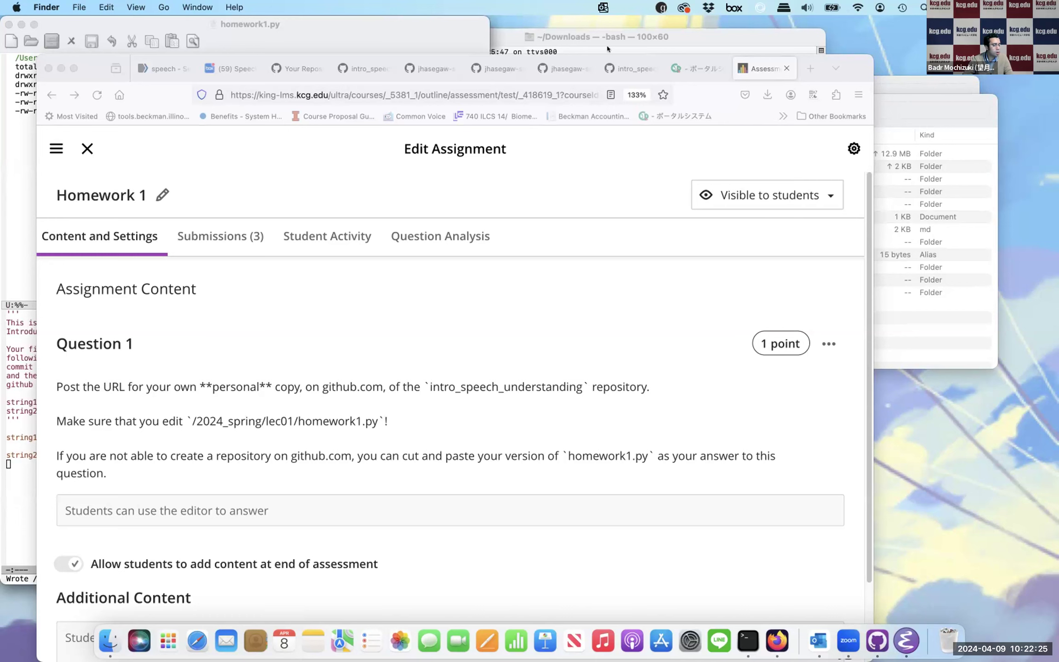
left_click(577, 391)
key("ctrl+shift+Tab")
key("ctrl+shift+Tab")
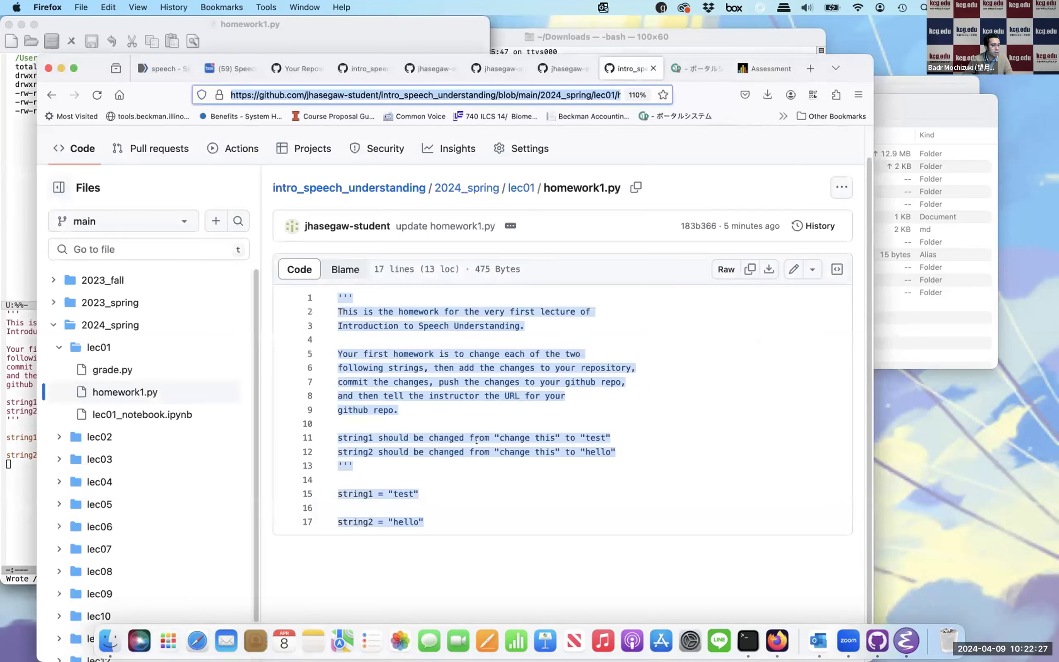
right_click(477, 378)
left_click(494, 437)
left_click(366, 311)
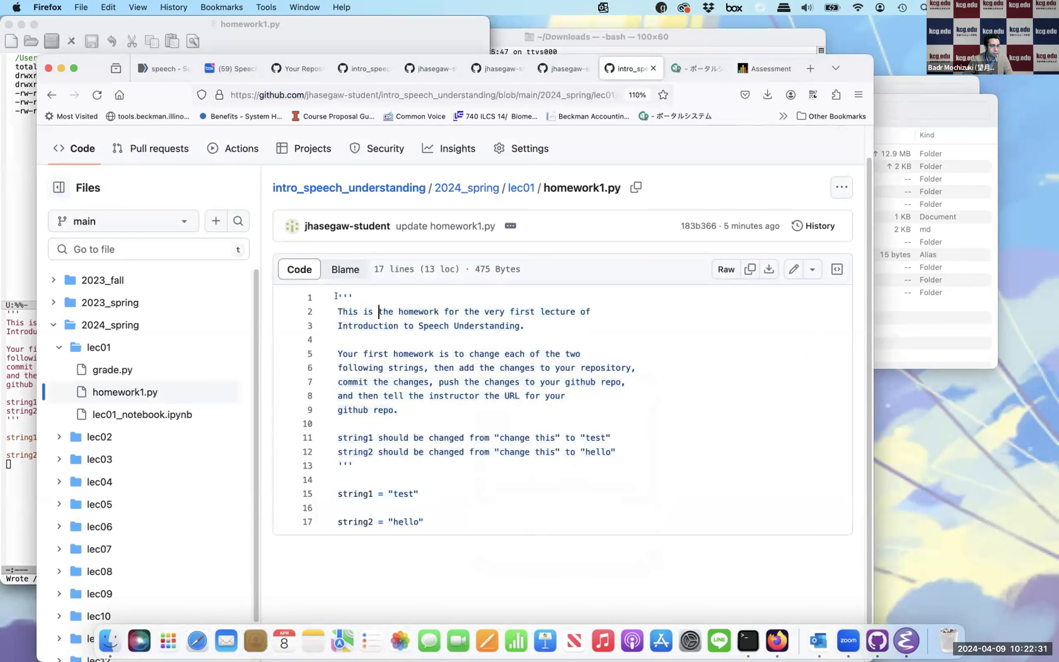
right_click(466, 370)
left_click(487, 427)
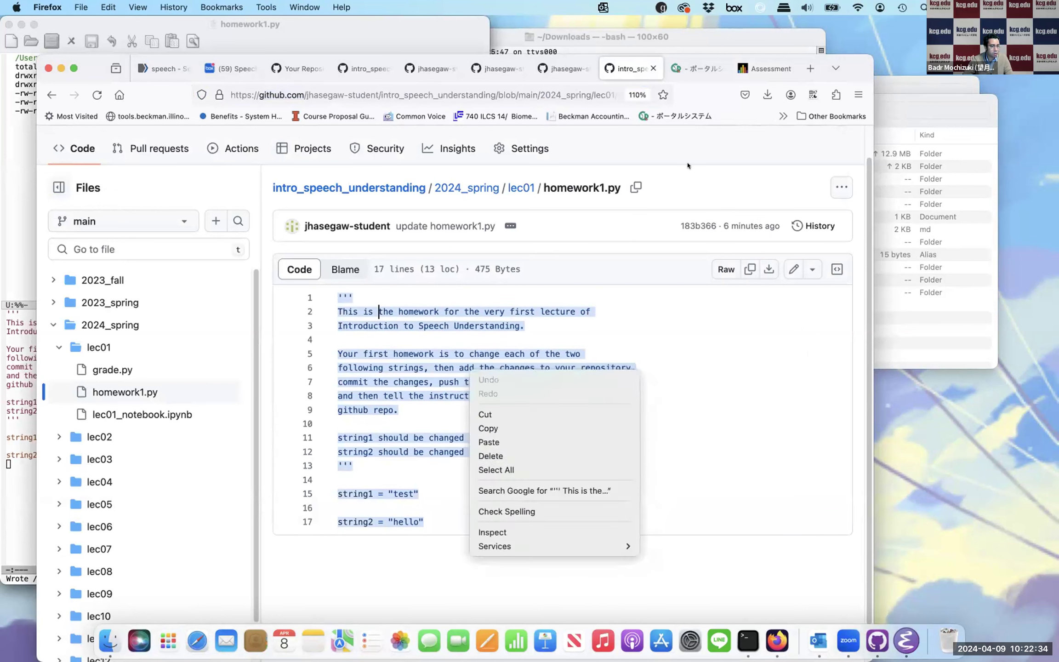
left_click(769, 68)
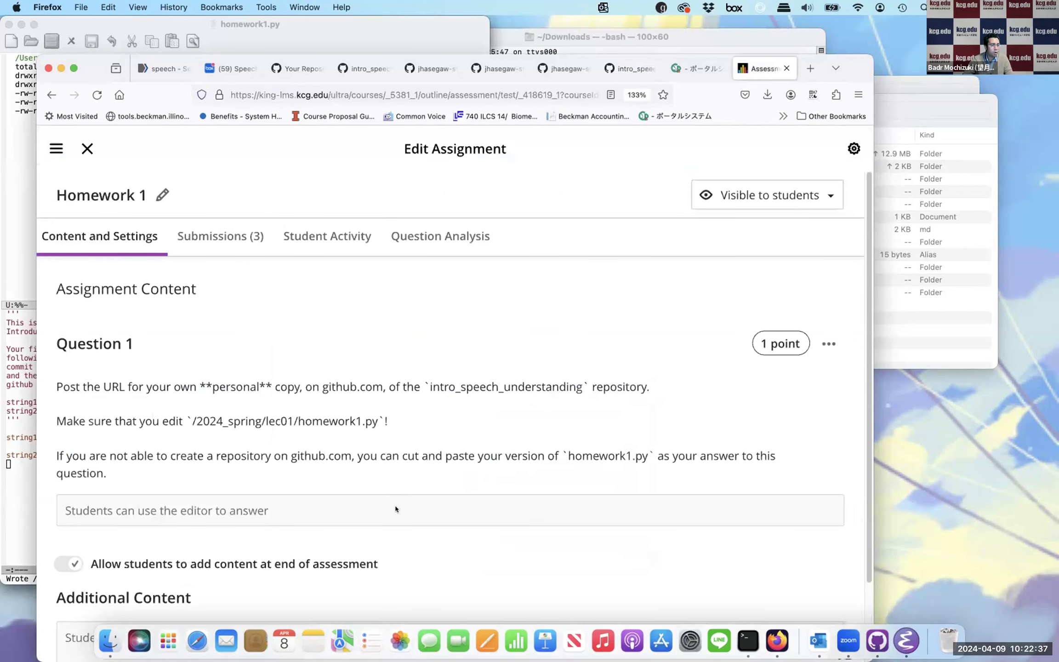
right_click(395, 508)
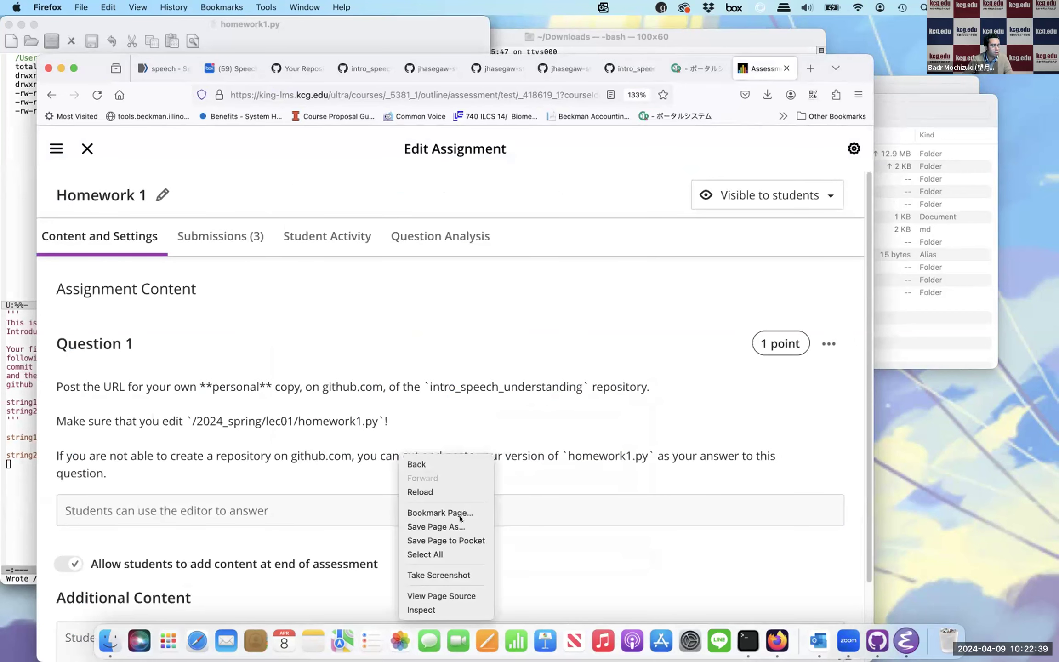
left_click(904, 589)
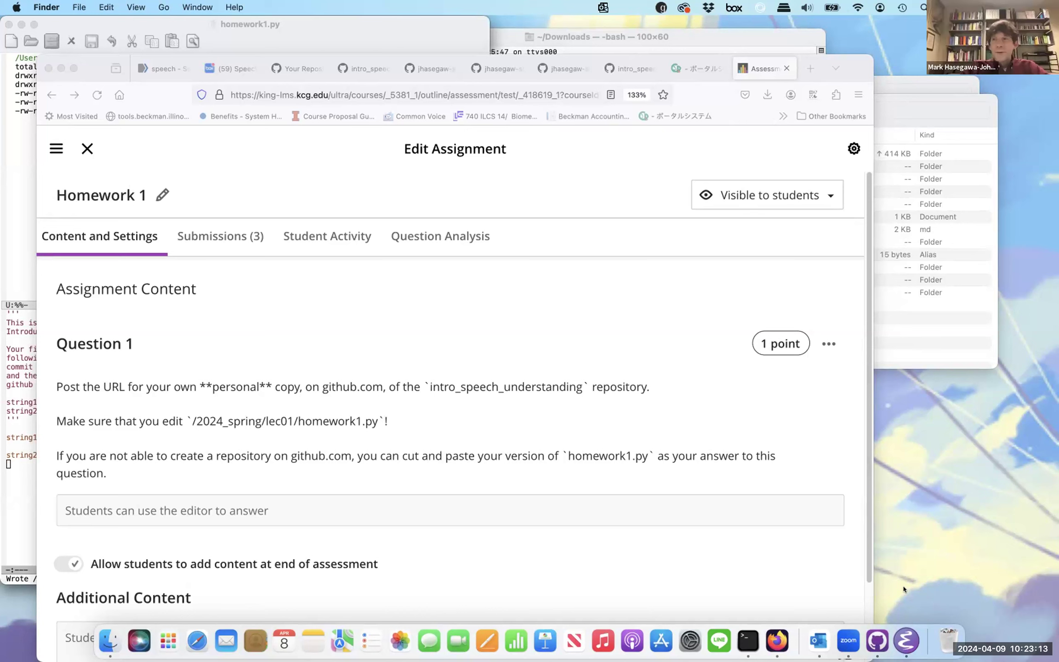
Step: Move from the KCG portal tab back to Homework 1's editor and scroll to Question 1's answer area
left_click(697, 68)
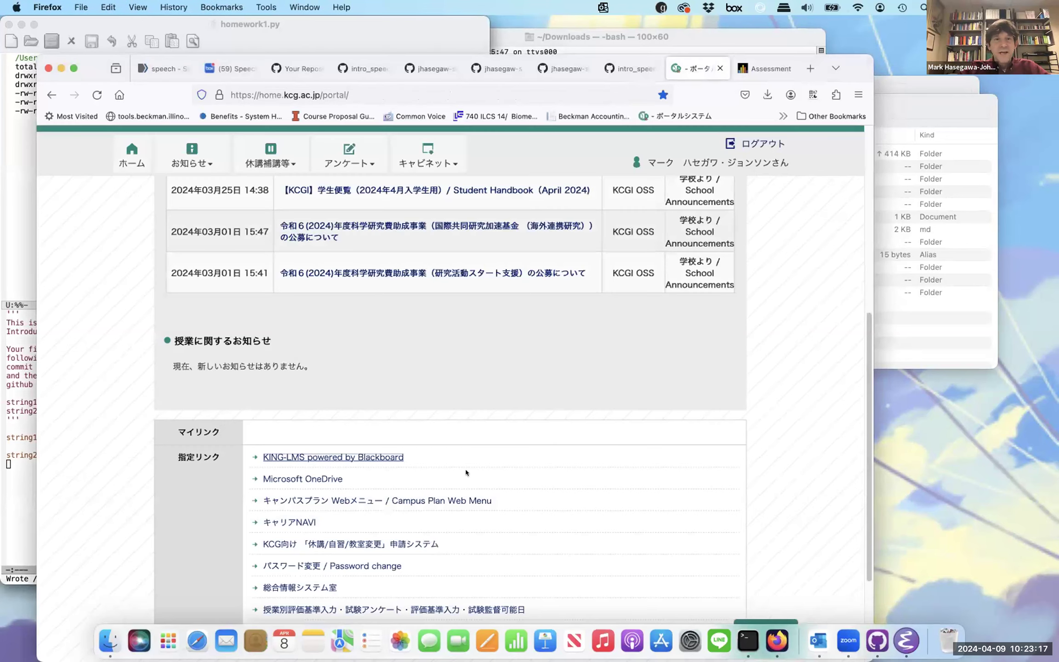
scroll(510, 457, "down", 3)
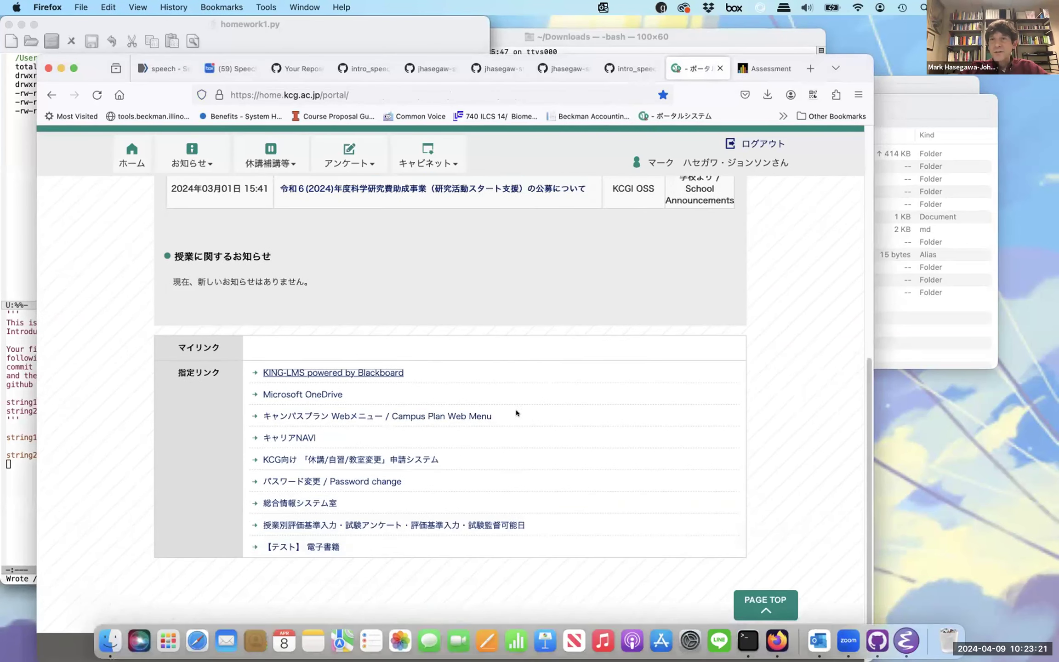
left_click(768, 69)
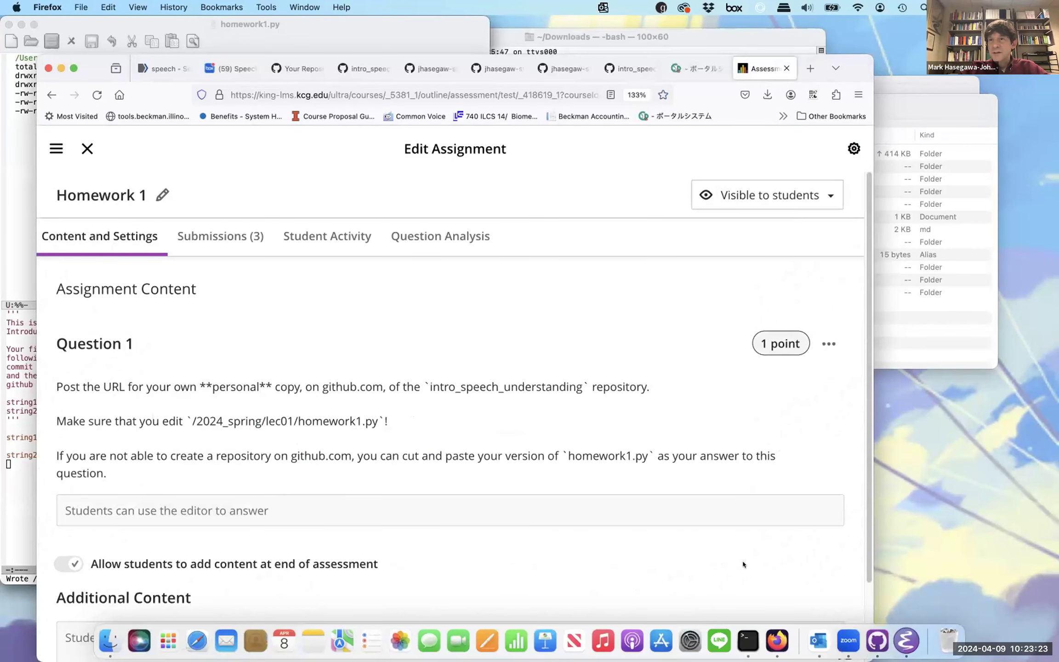
scroll(727, 559, "down", 1)
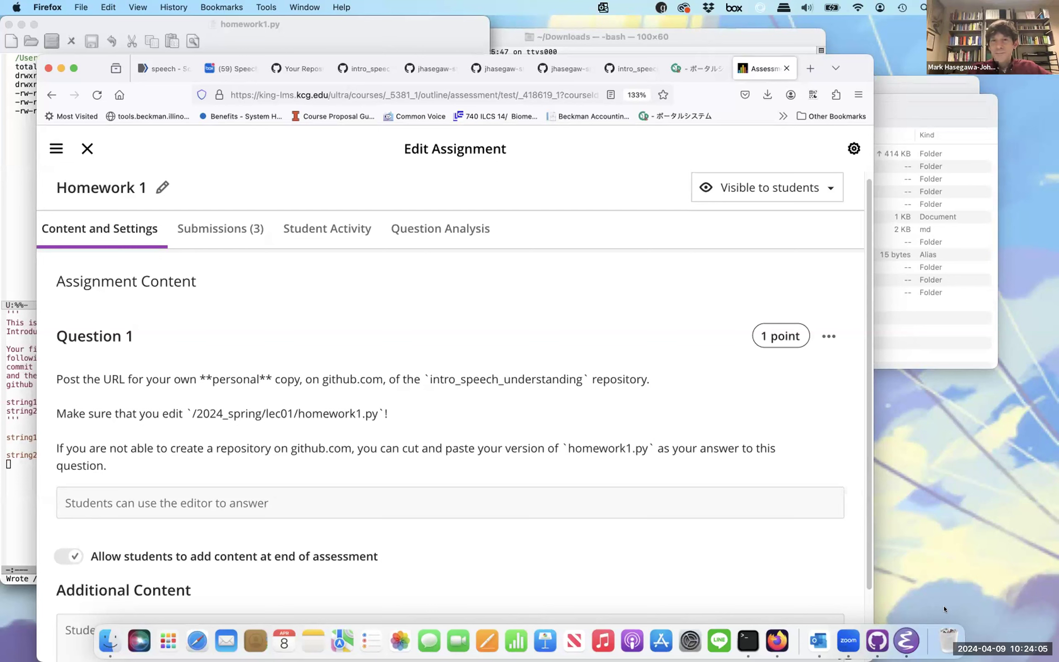
right_click(464, 506)
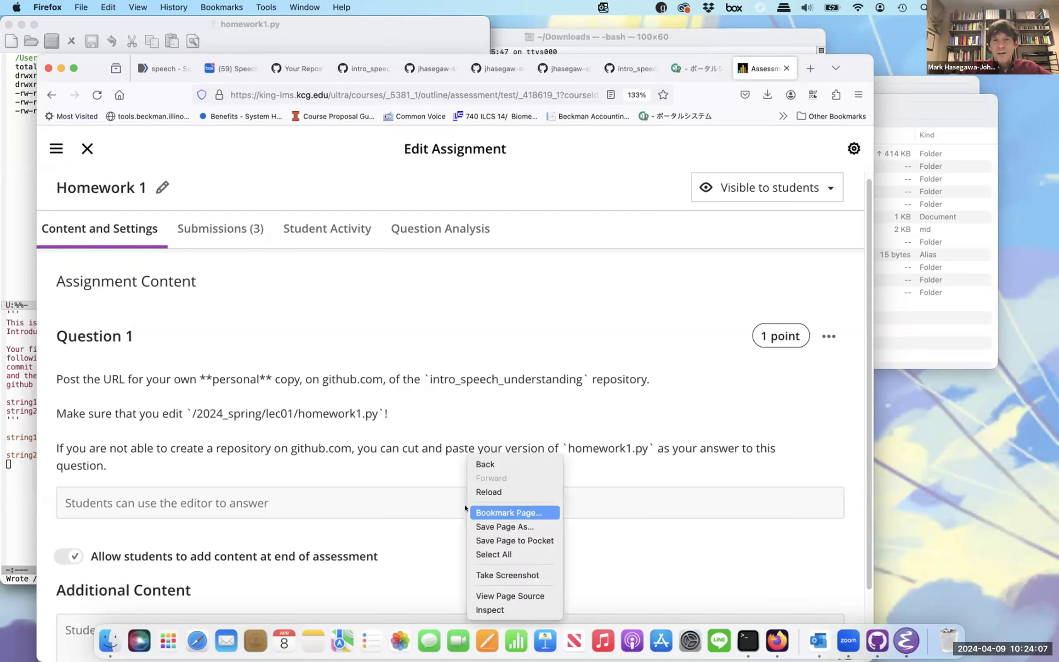
key("Escape")
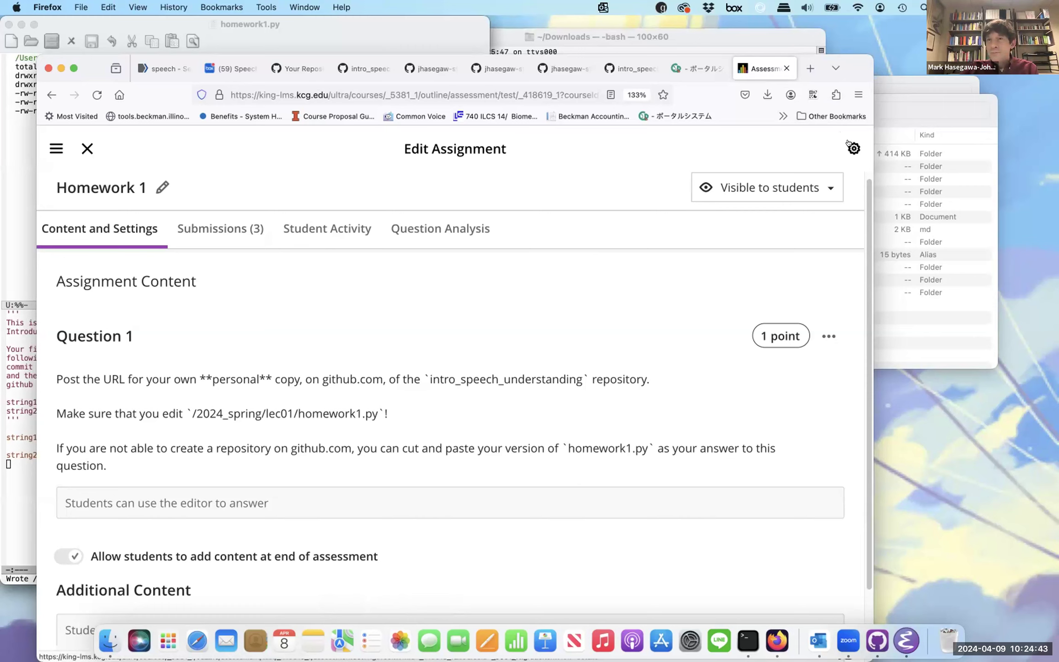
Step: Check Homework 1's assignment settings and Question 1 options, then maximize the browser window
left_click(850, 146)
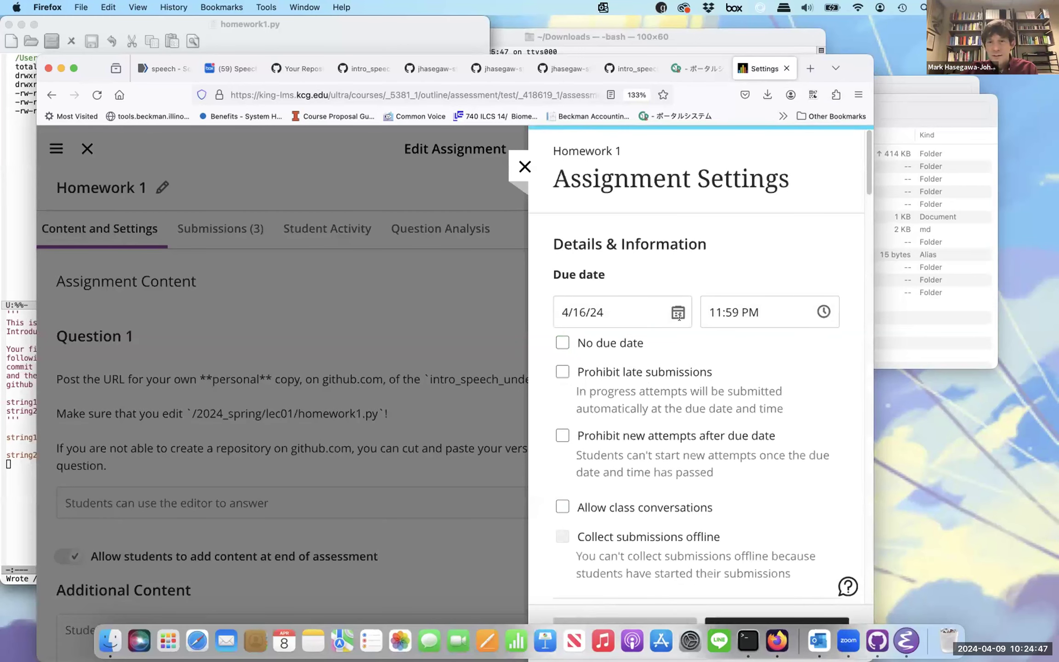
left_click(524, 167)
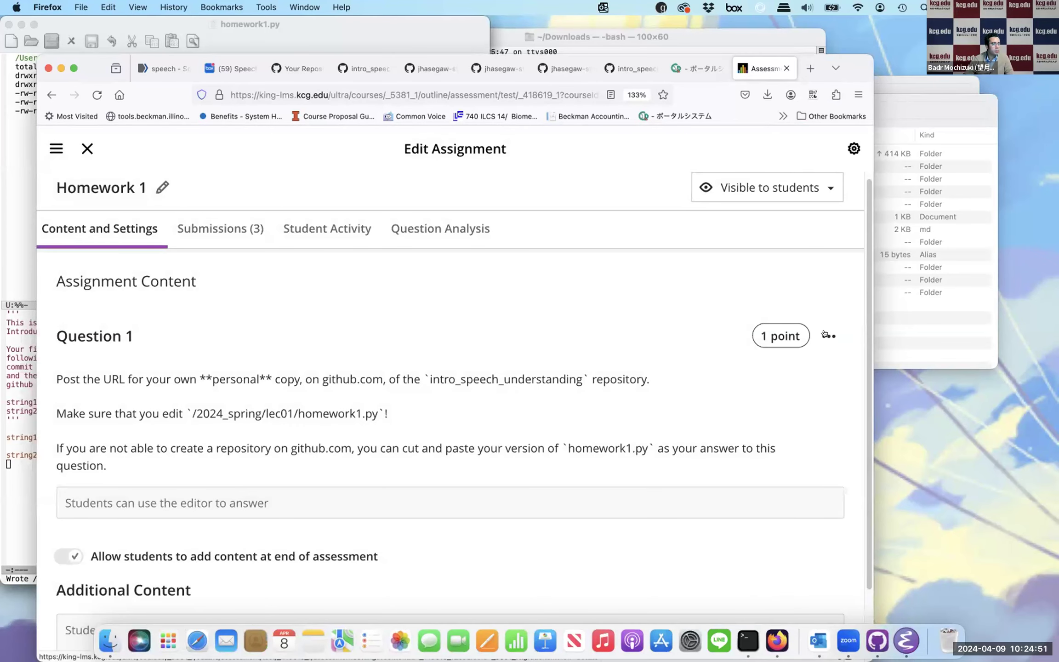
left_click(825, 334)
left_click(818, 286)
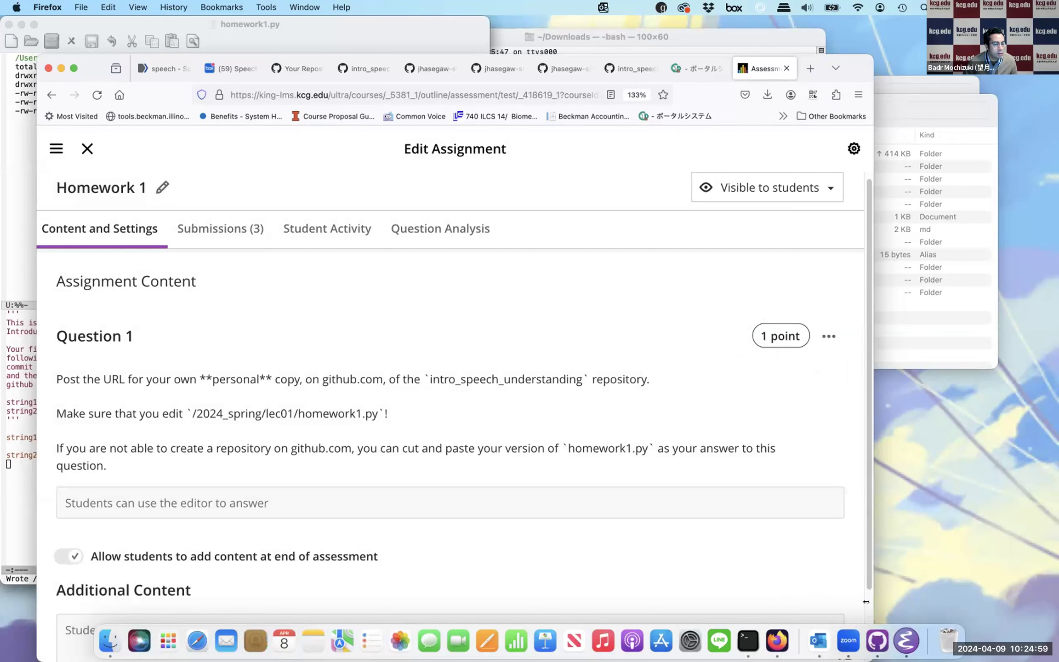
double_click(874, 94)
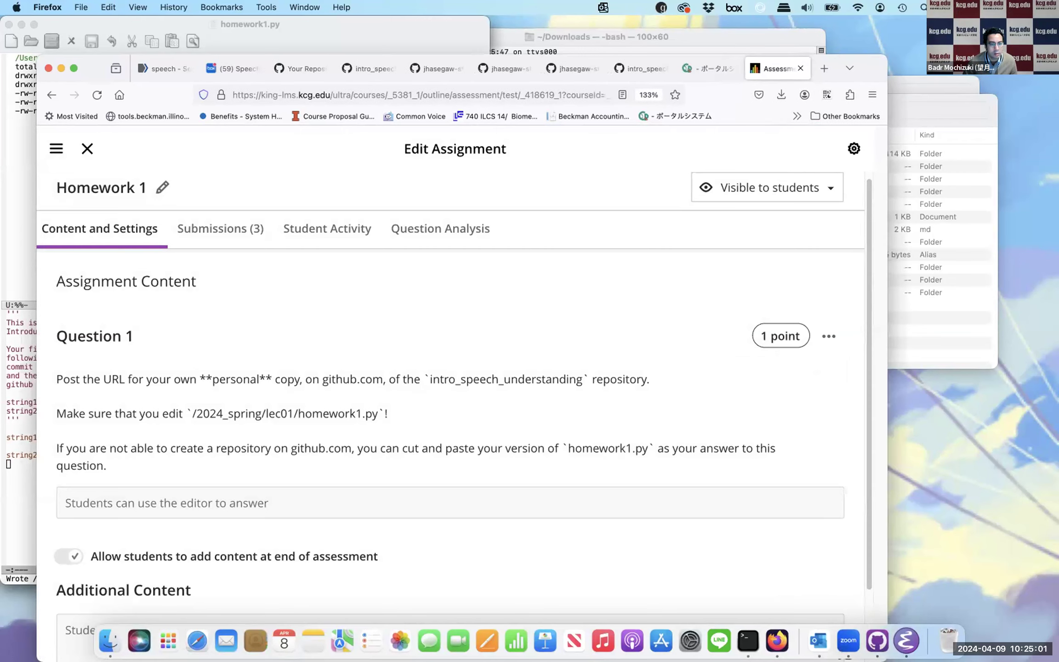
left_click_drag(875, 94, 800, 88)
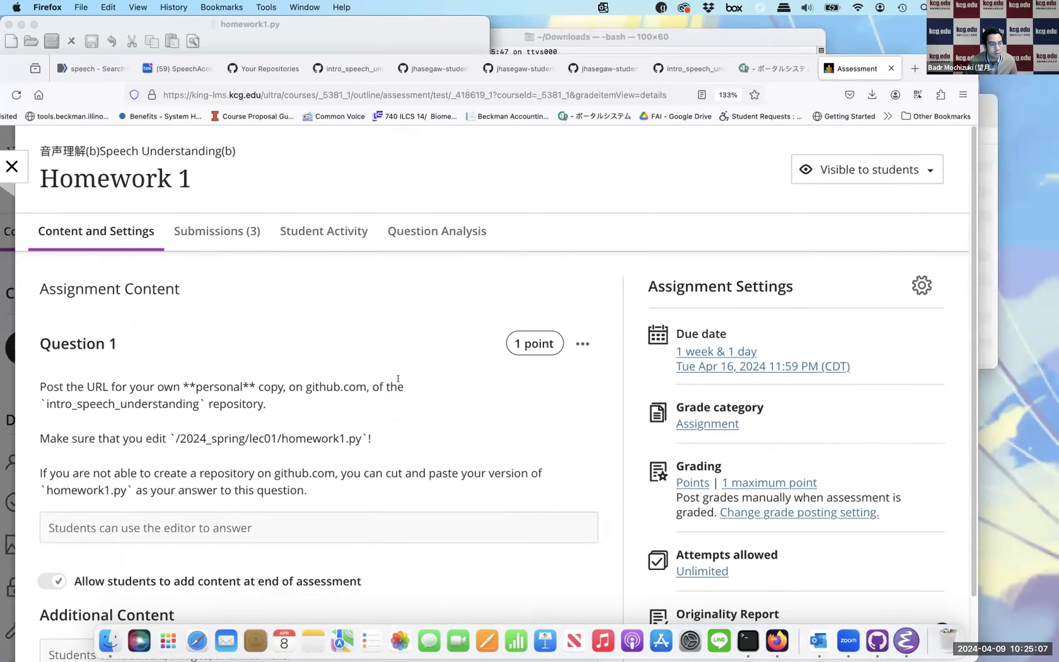
scroll(398, 378, "down", 1)
scroll(398, 379, "up", 1)
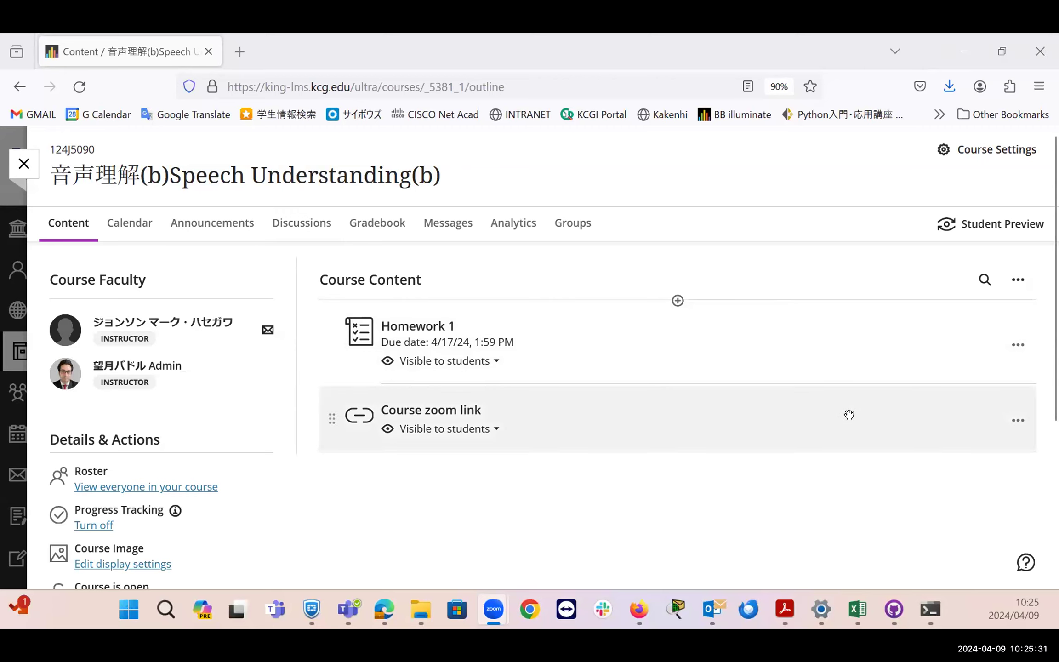
Step: Start Student Preview and open Homework 1's panel showing unlimited attempts and 1 point
left_click(982, 228)
left_click(630, 372)
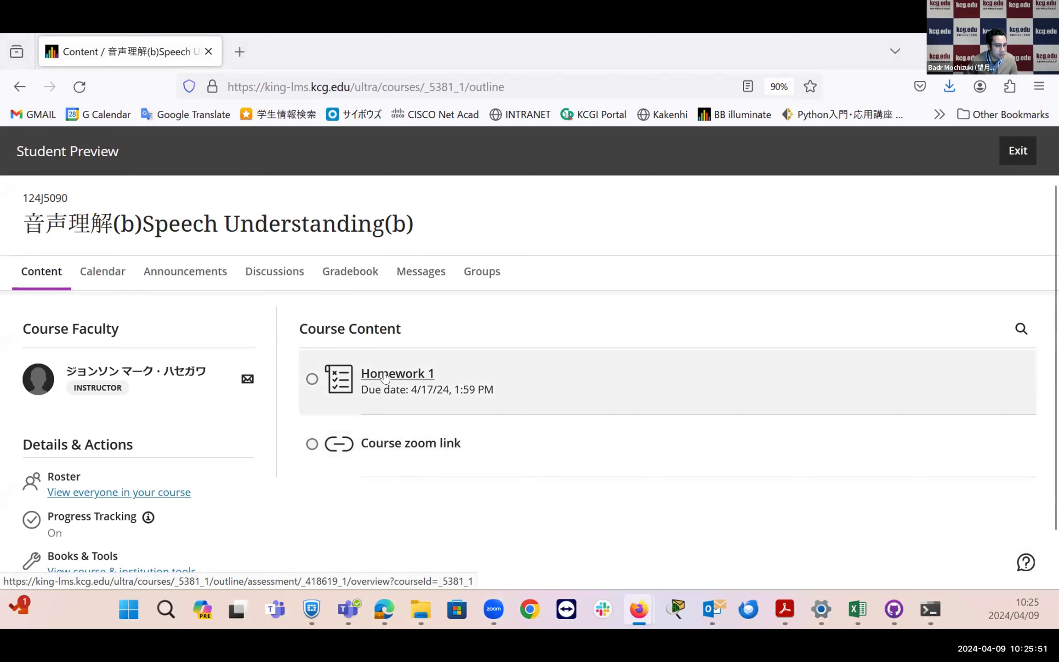
left_click(385, 376)
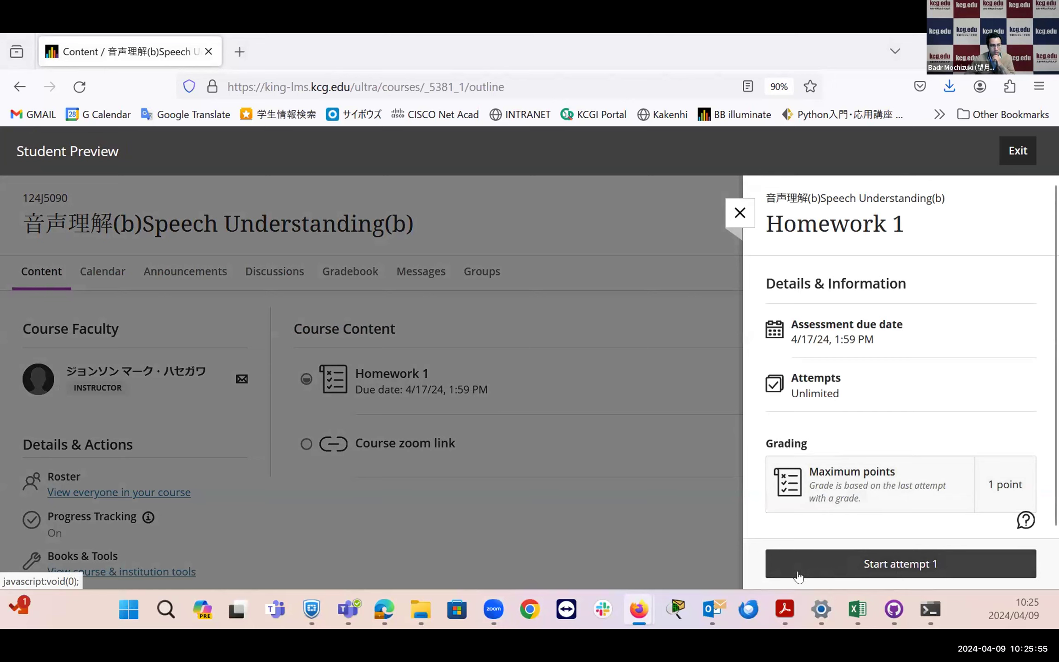
Step: Start attempt 1, focus Question 1's answer editor, then switch to homework1.py on GitHub
left_click(862, 570)
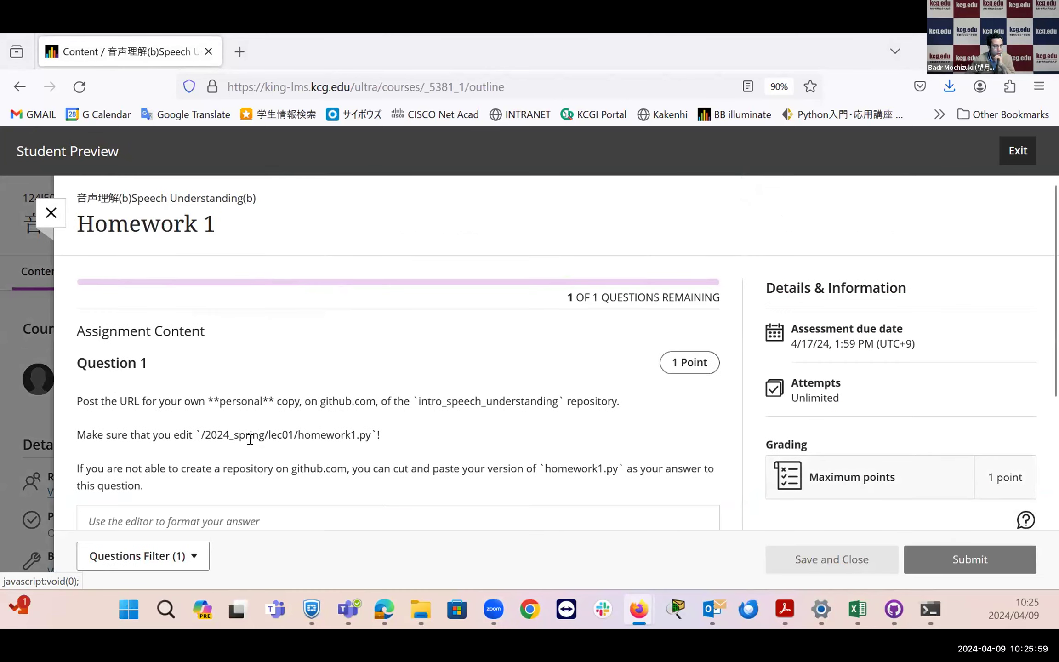
scroll(275, 441, "down", 2)
left_click(232, 436)
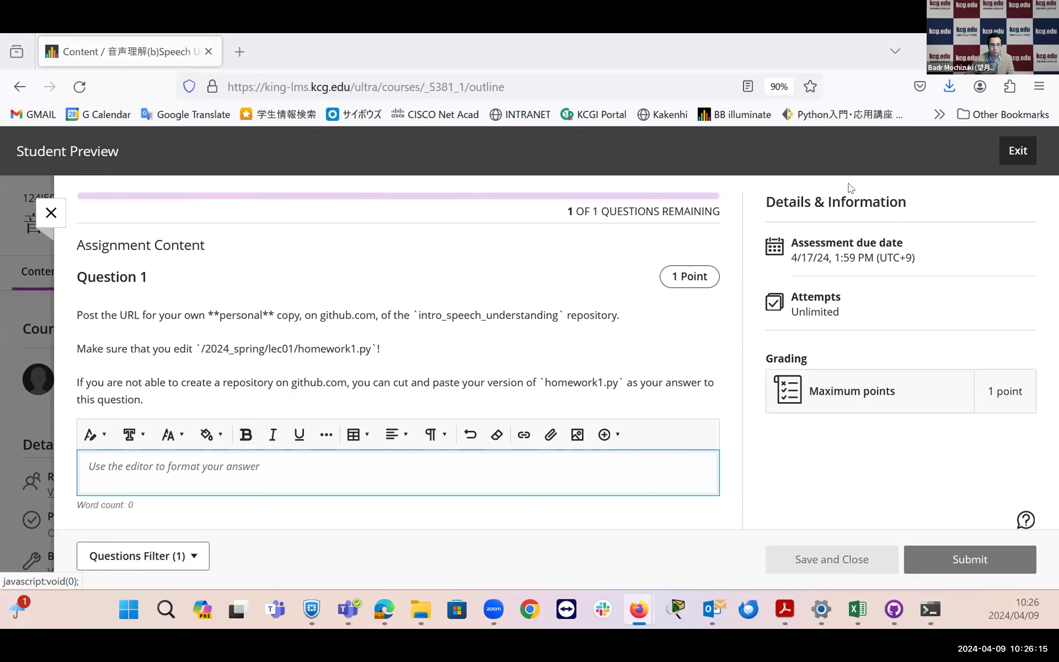
key("ctrl+n")
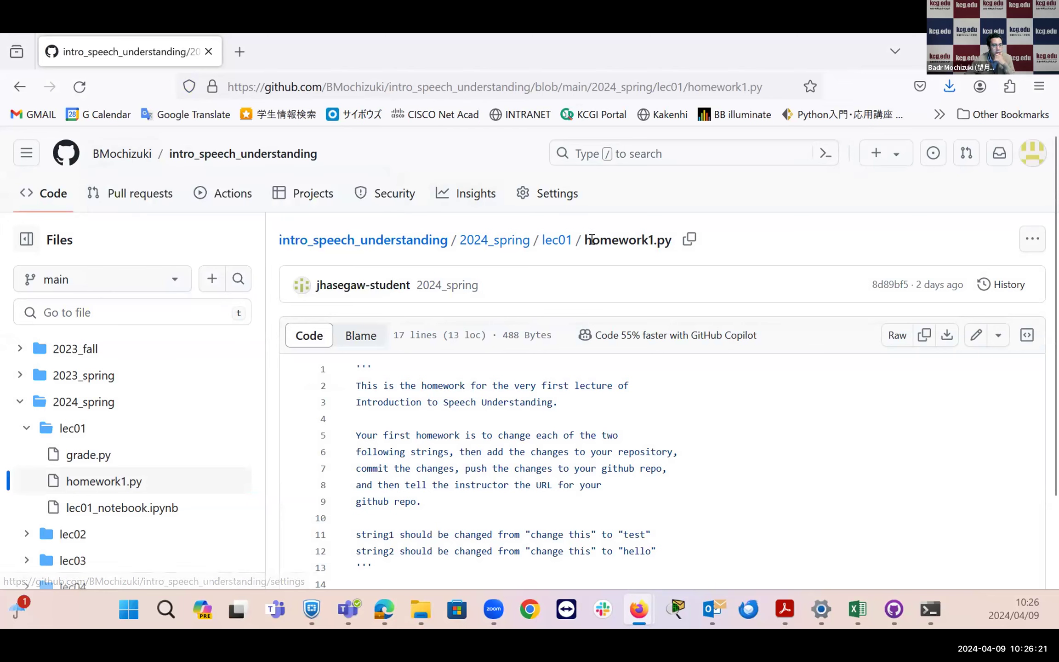
Step: Copy the full web address of the homework1.py GitHub page
left_click_drag(582, 239, 657, 238)
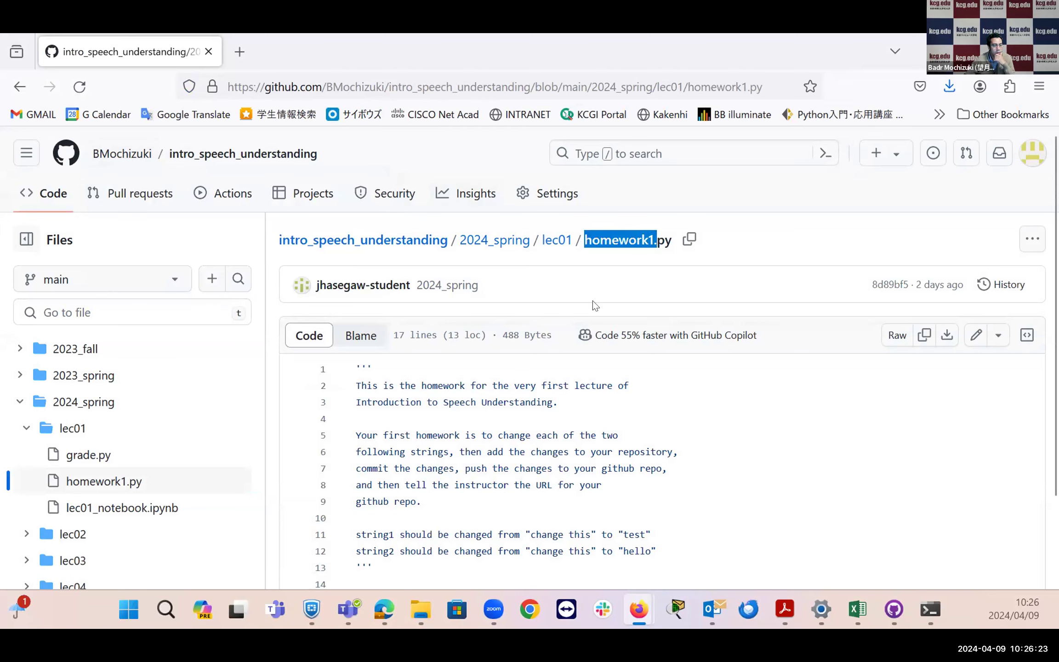
scroll(597, 414, "down", 1)
scroll(533, 502, "up", 1)
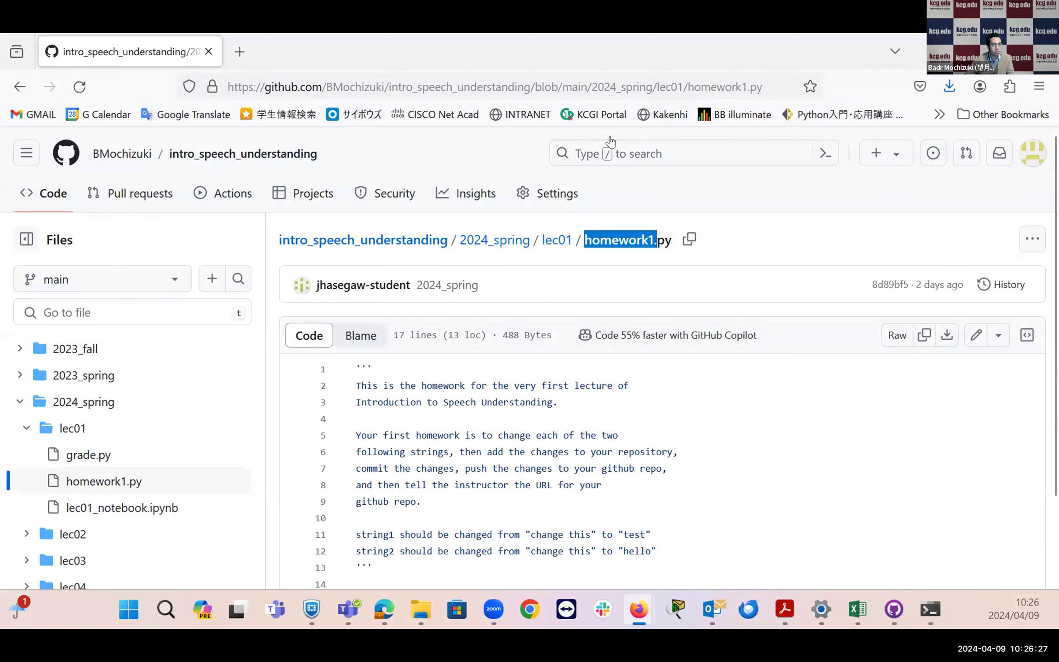
key("ctrl+l")
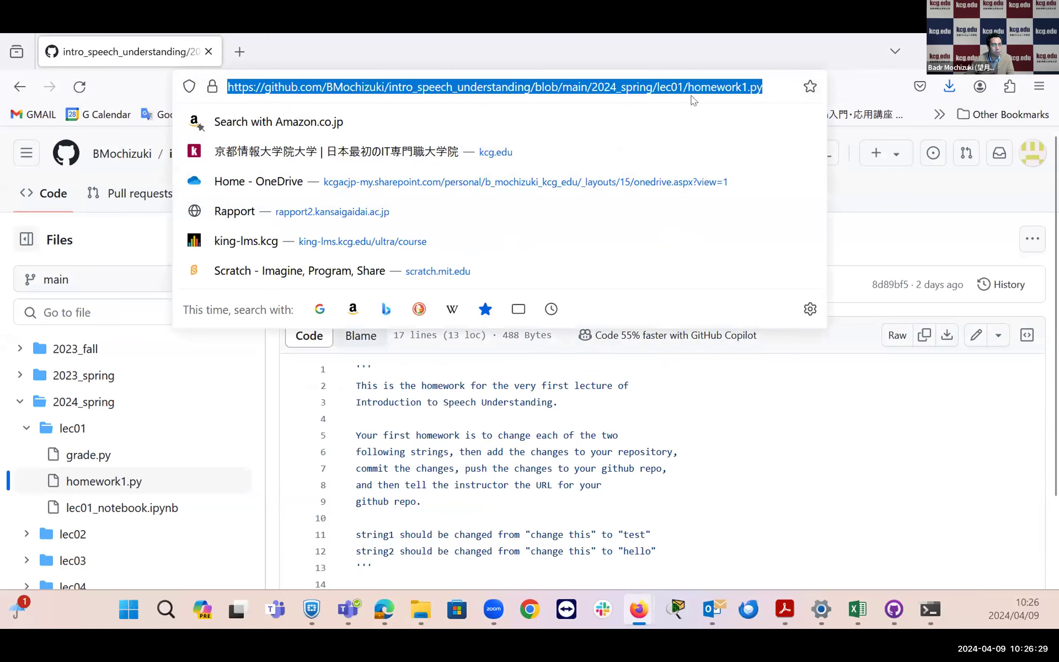
right_click(691, 95)
left_click(712, 184)
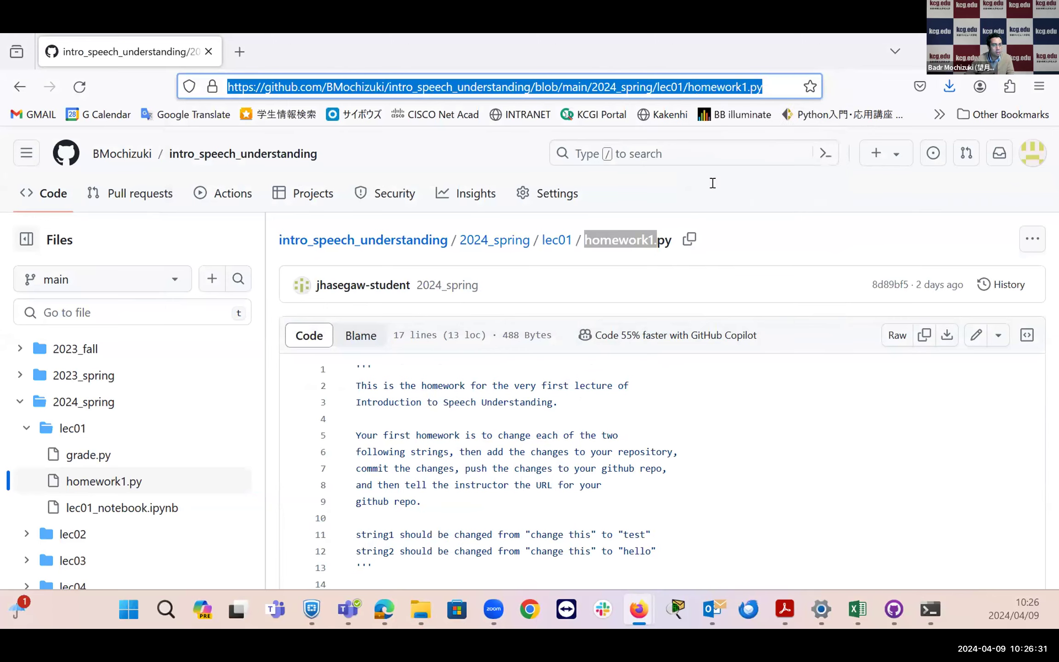
Step: Paste the homework1.py URL into the Question 1 answer editor in Blackboard
key("alt+Left")
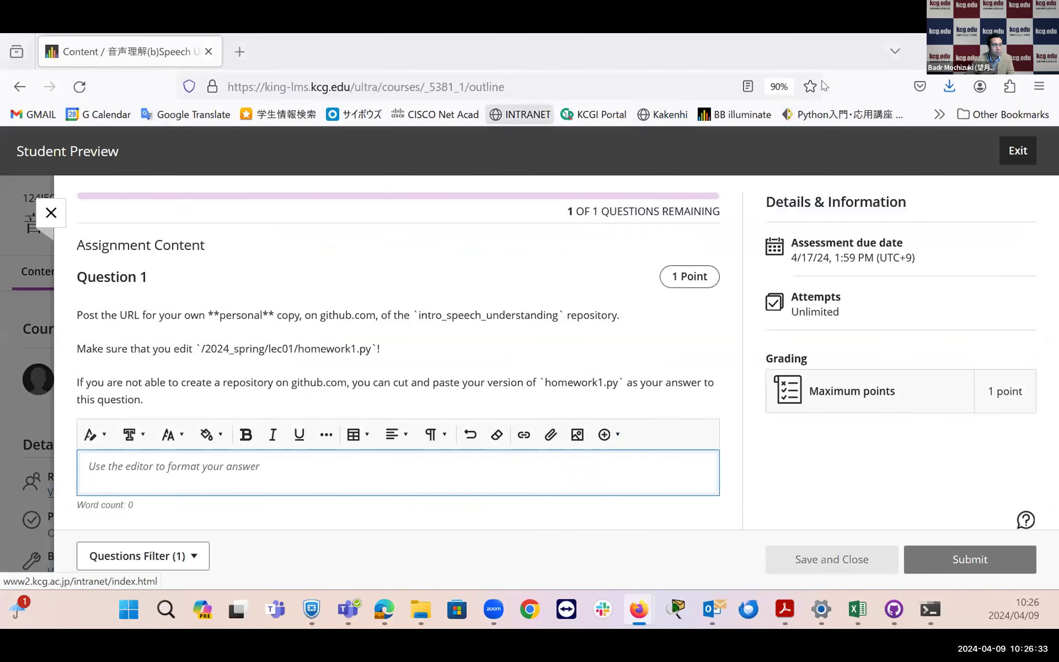
right_click(220, 461)
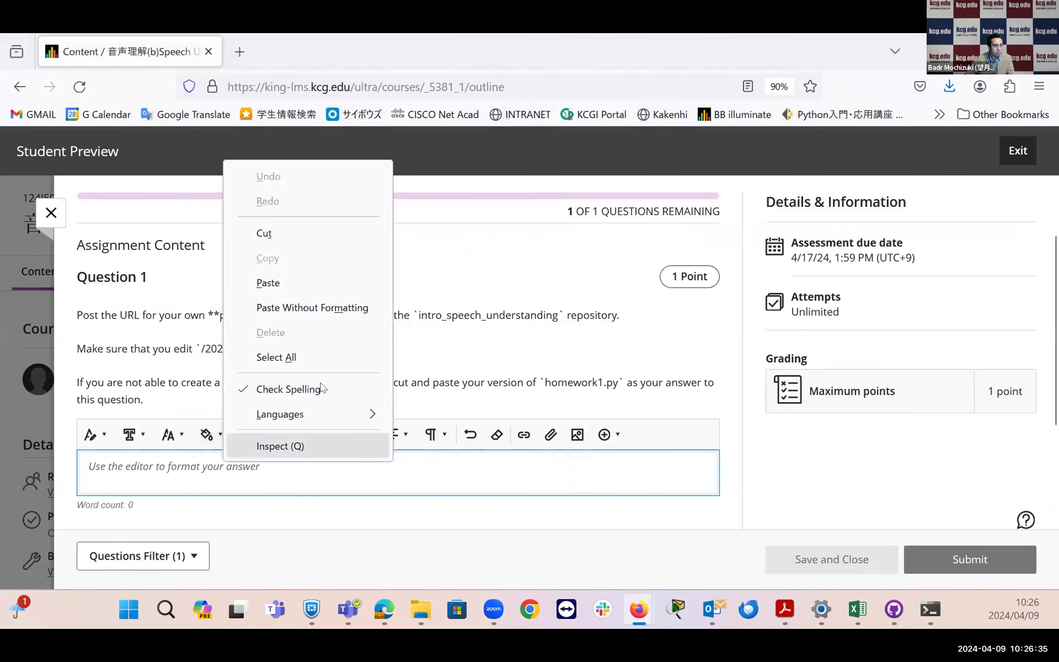
left_click(287, 283)
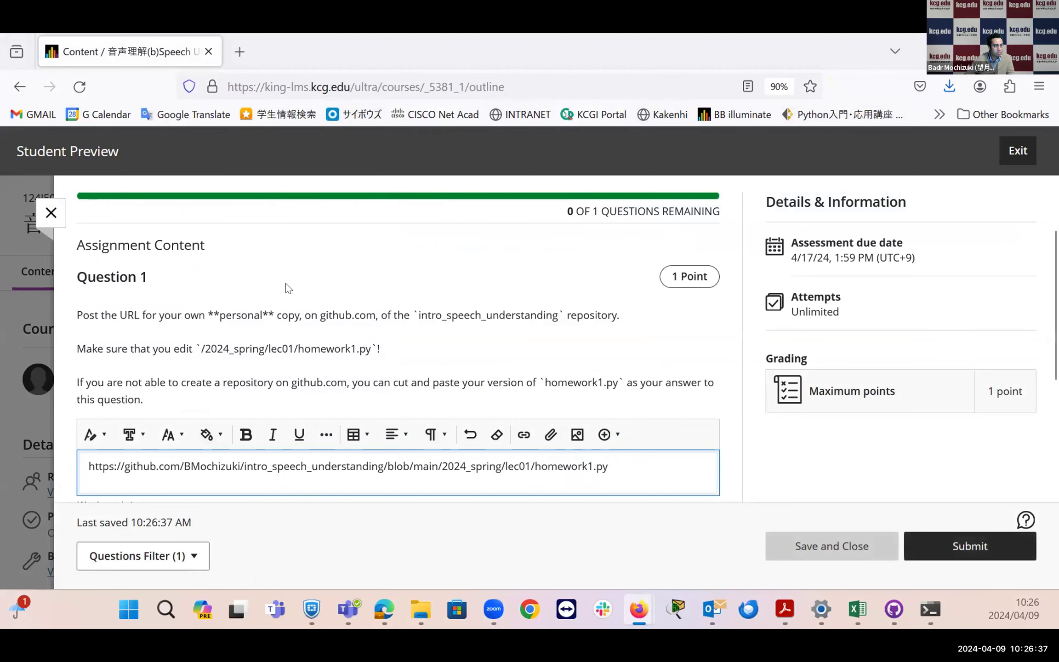
scroll(858, 388, "down", 3)
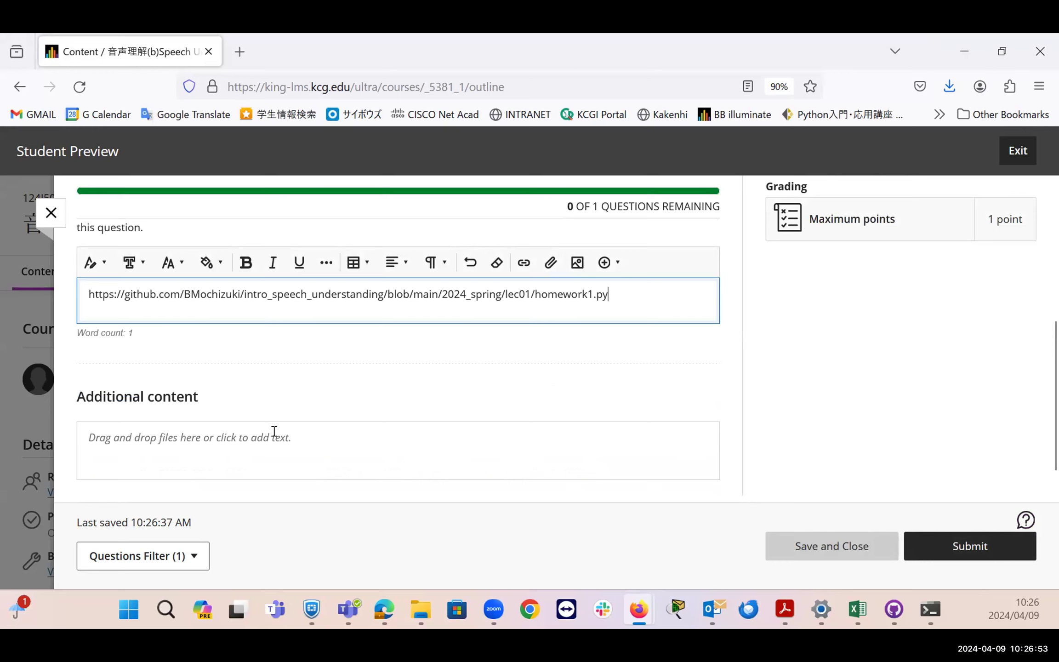
scroll(397, 366, "up", 4)
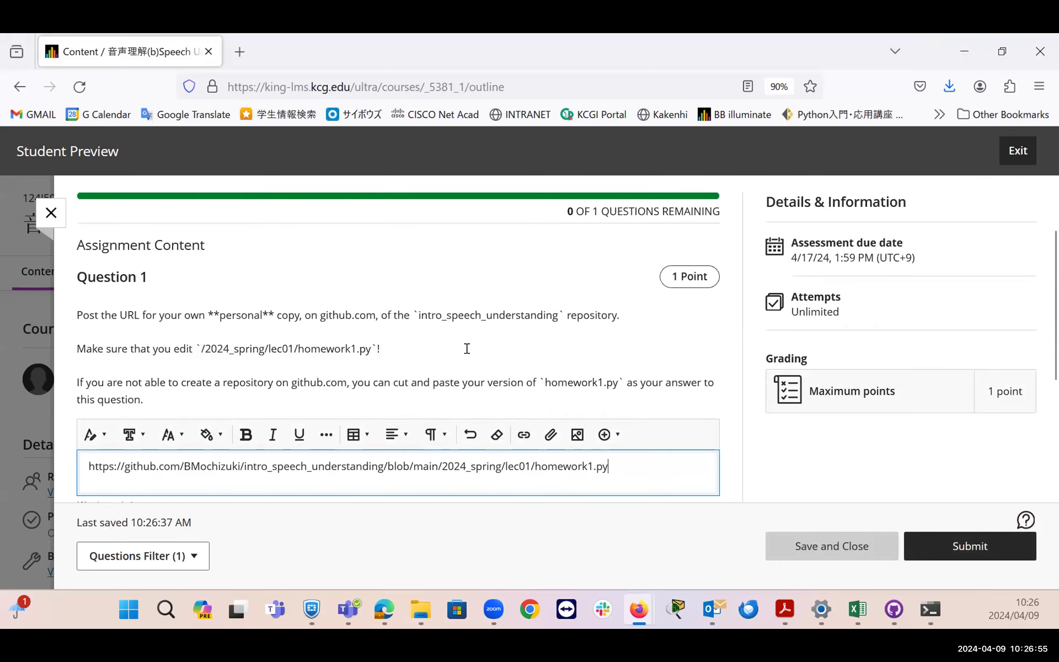
scroll(467, 349, "up", 2)
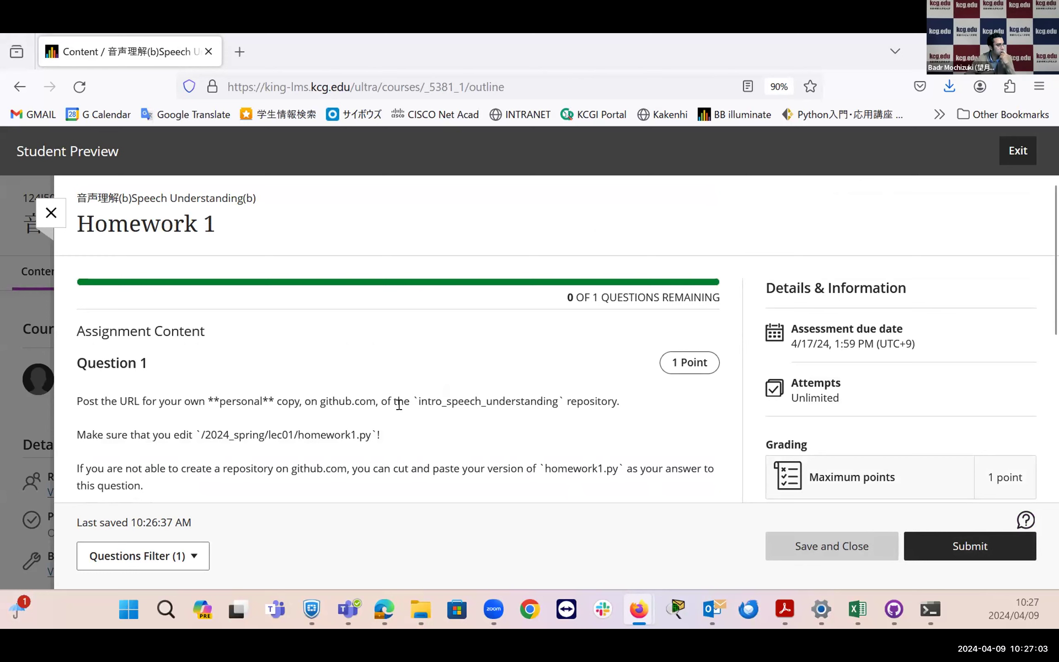
scroll(399, 407, "down", 4)
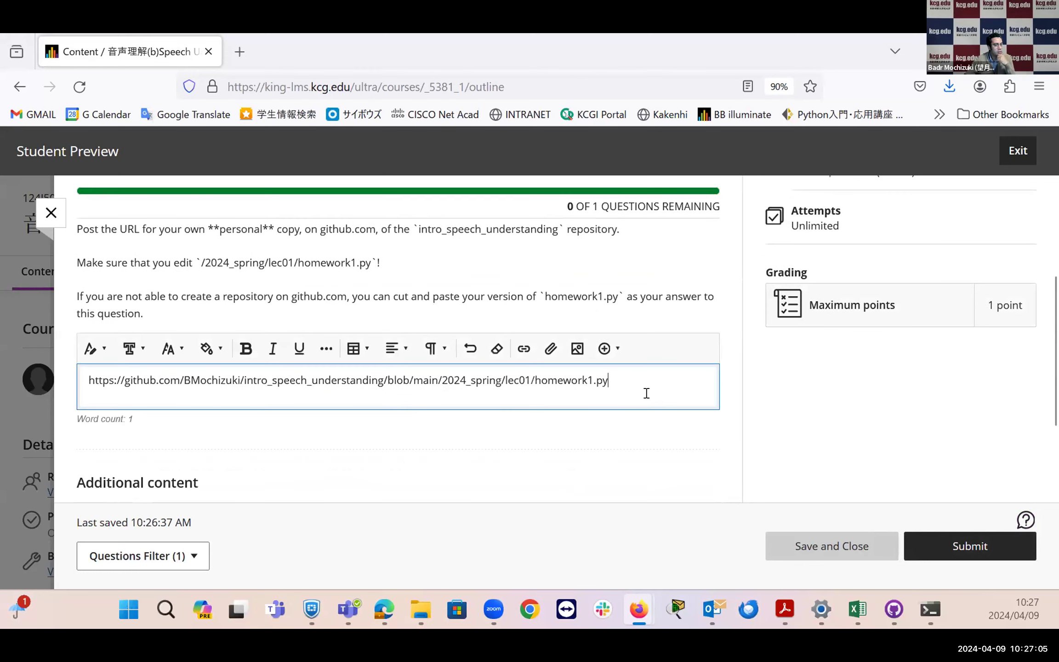
left_click_drag(646, 376, 61, 372)
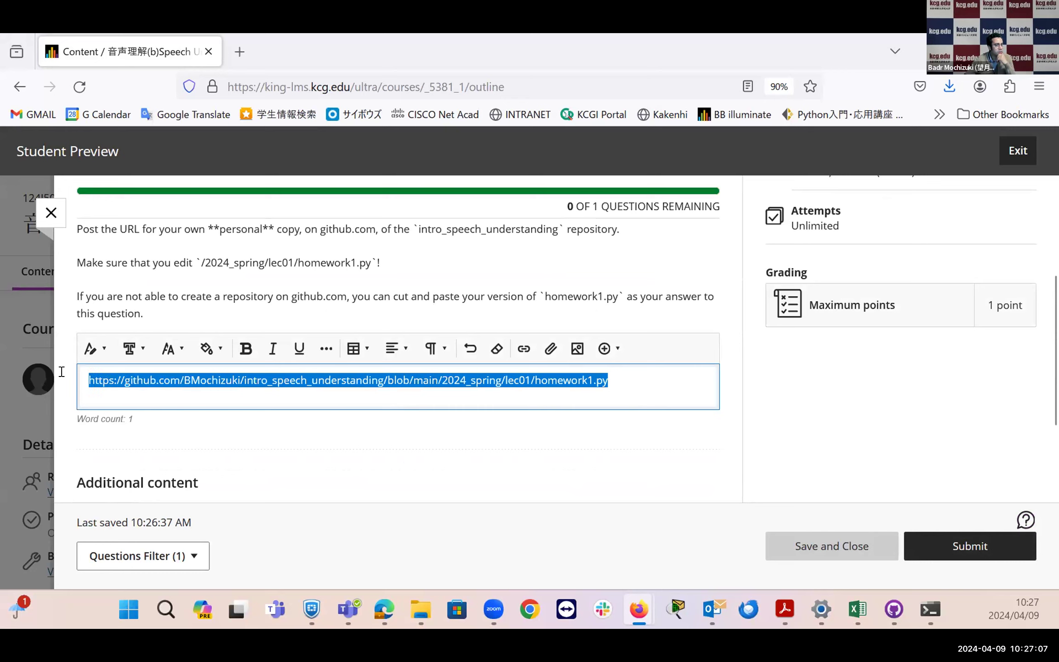